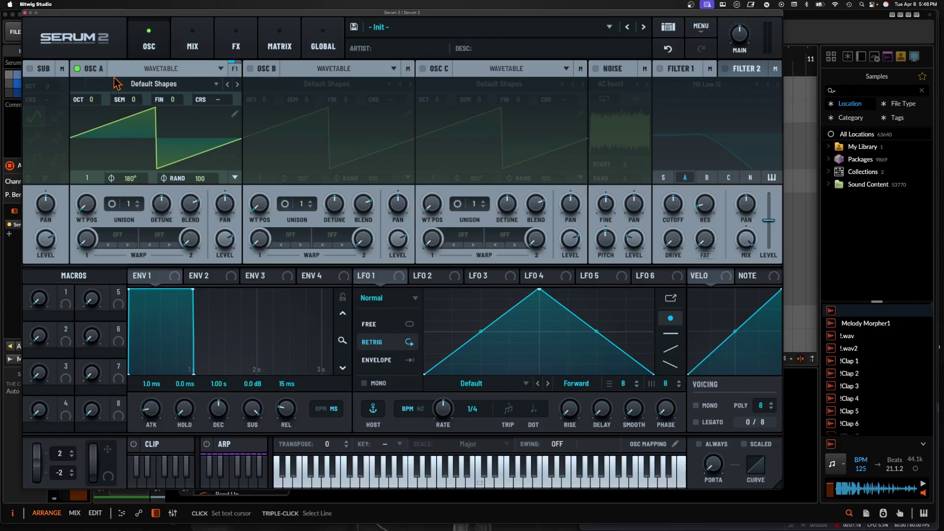
# - Close the synth window, open Rolling Sampler on the Master track and mark a section of its recording buffer
pyautogui.click(25, 13)
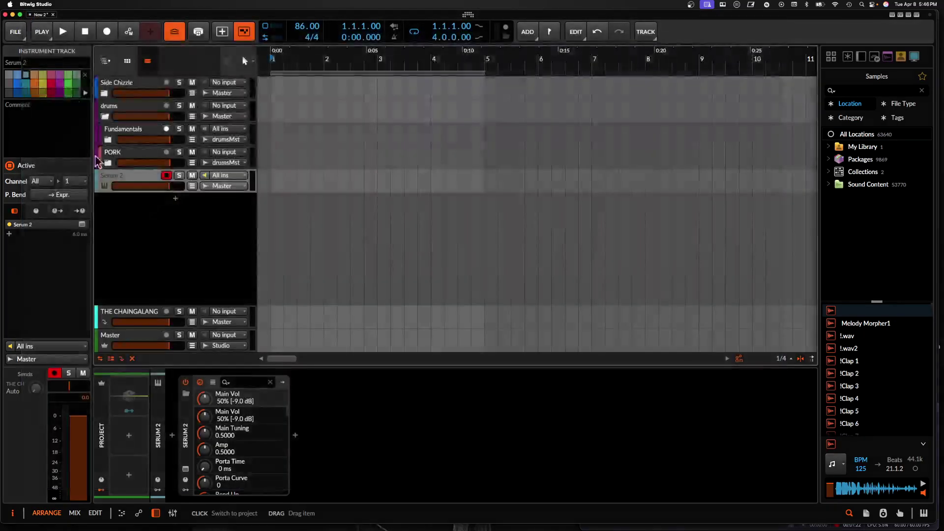
pyautogui.click(135, 338)
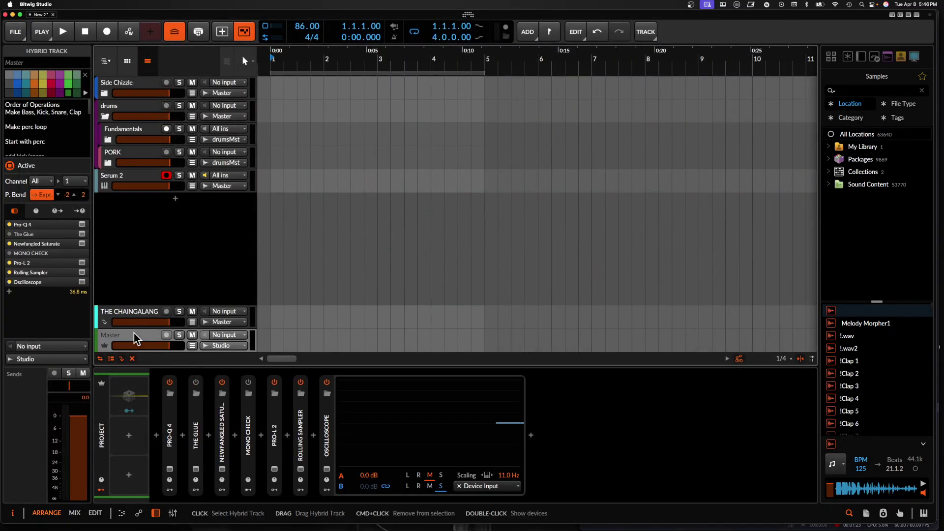
pyautogui.click(301, 470)
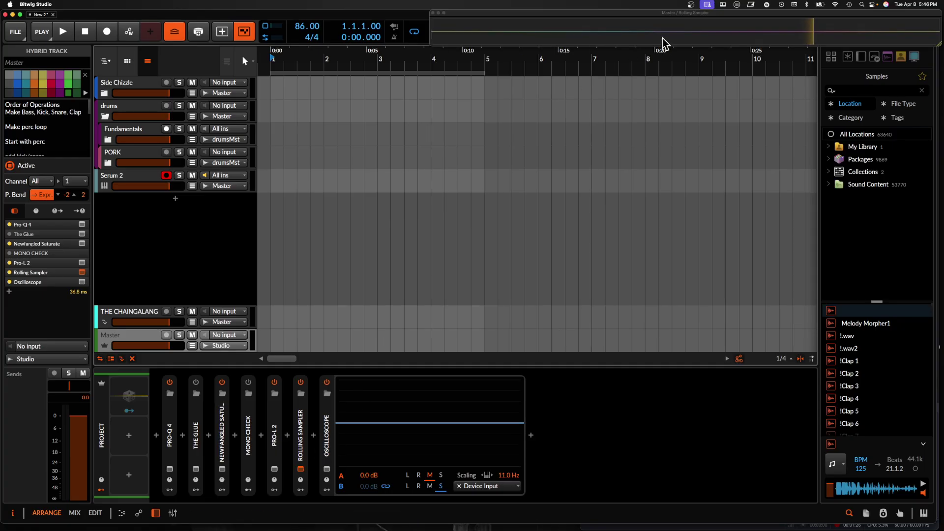
pyautogui.moveTo(514, 15); pyautogui.dragTo(455, 19)
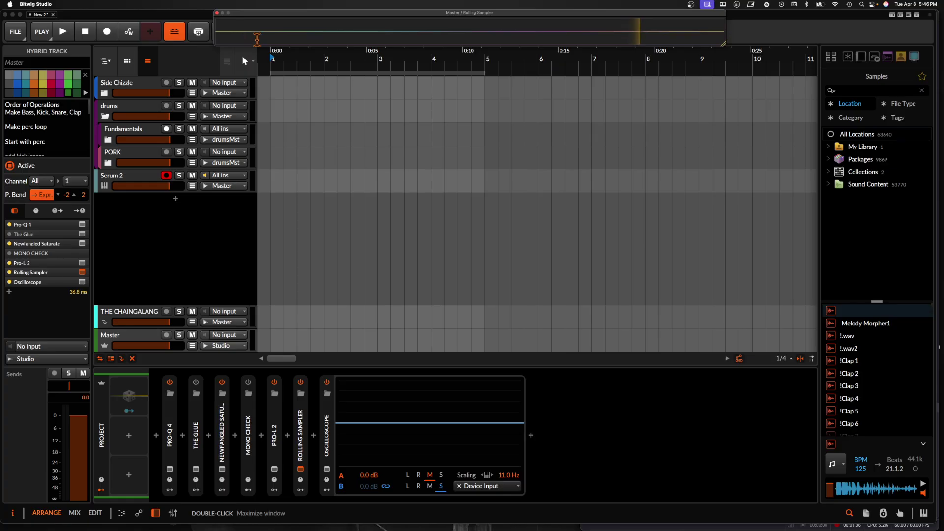
pyautogui.moveTo(256, 35); pyautogui.dragTo(392, 34)
# - Reopen Serum 2 from its track and show its mixer, toggling oscillator A off and on
pyautogui.click(137, 179)
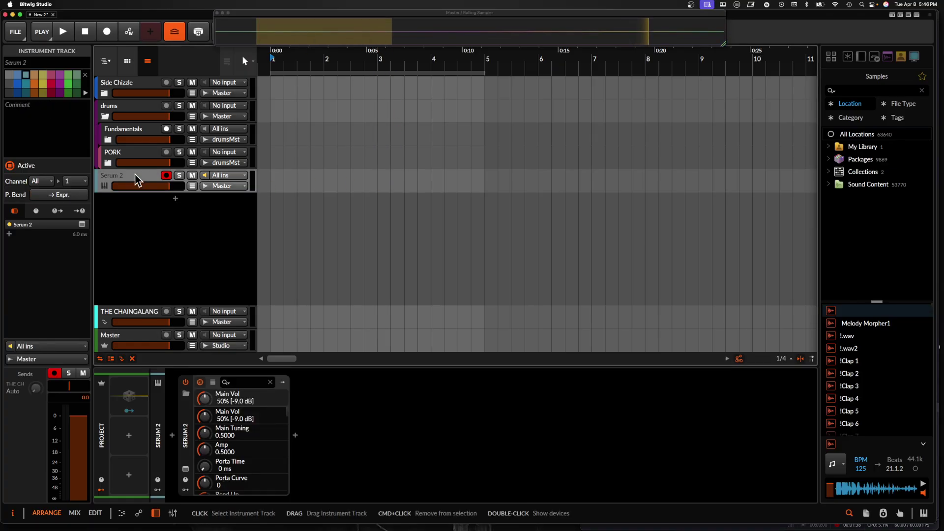
pyautogui.click(186, 470)
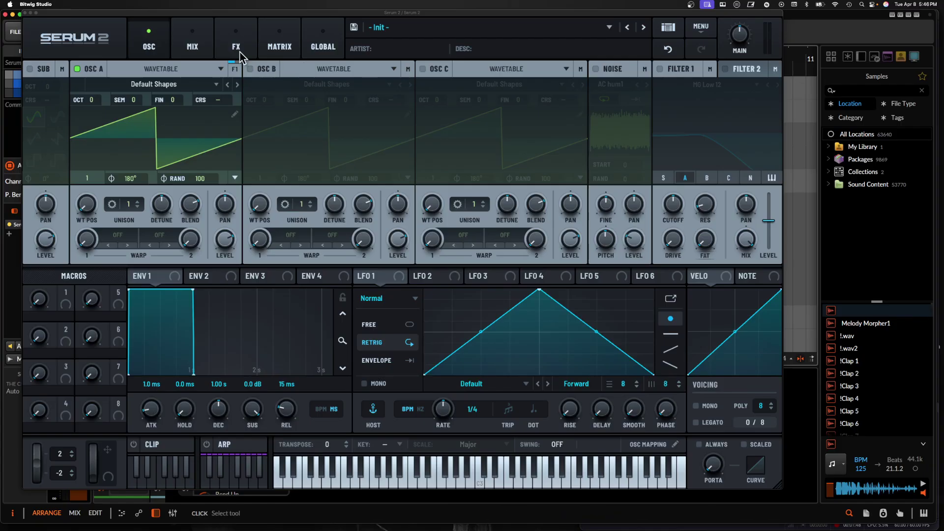
pyautogui.click(209, 51)
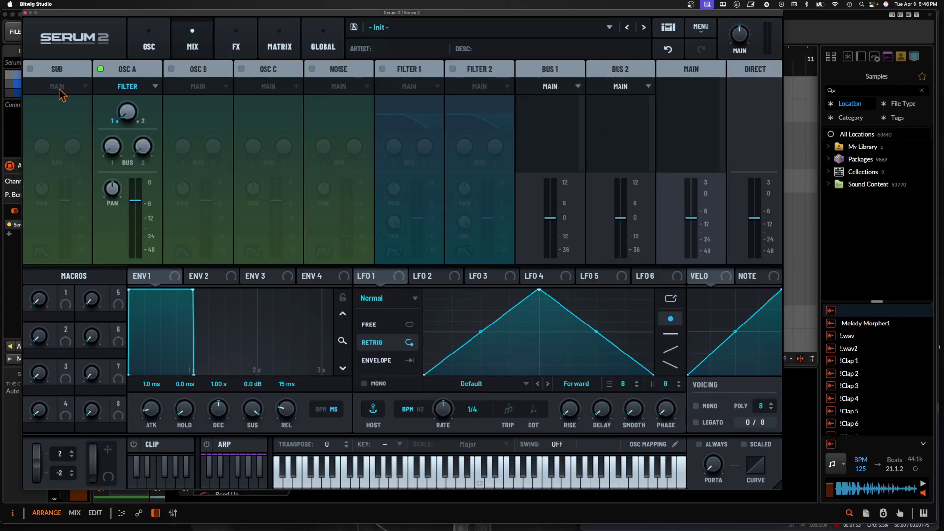
pyautogui.click(101, 69)
pyautogui.click(101, 69)
# - Add Compressor, Distortion and Hyper/Dimension modules to the main effects chain, toggling the Hyper/Dimension bypass on and off
pyautogui.click(236, 44)
pyautogui.click(45, 94)
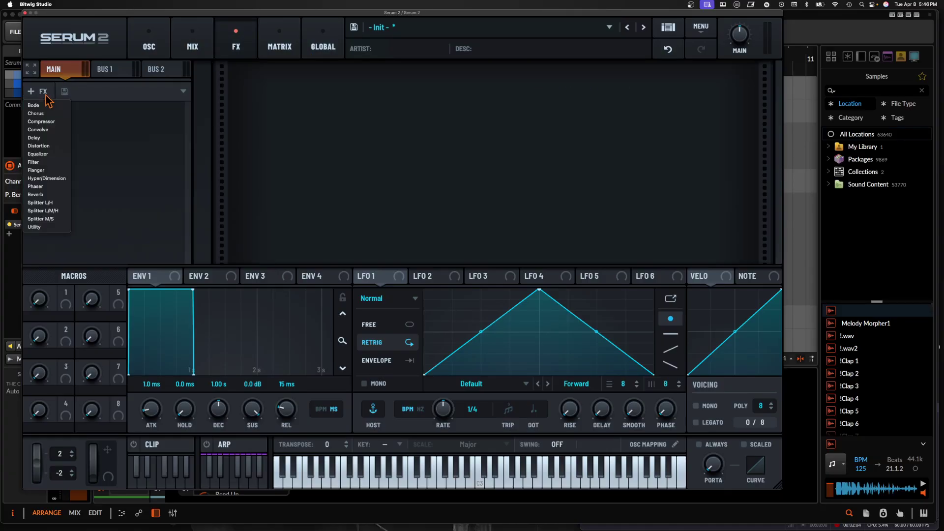
pyautogui.click(42, 121)
pyautogui.click(39, 91)
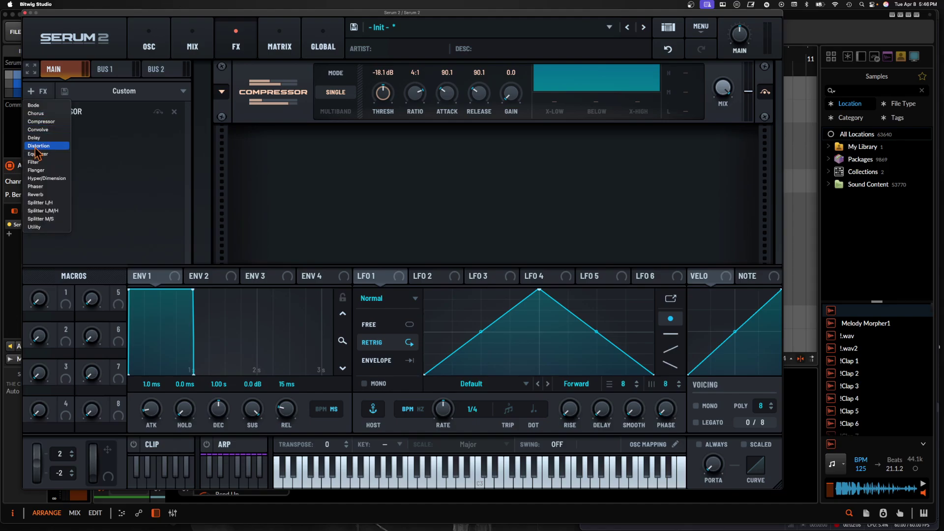
pyautogui.click(36, 146)
pyautogui.click(39, 91)
pyautogui.click(34, 178)
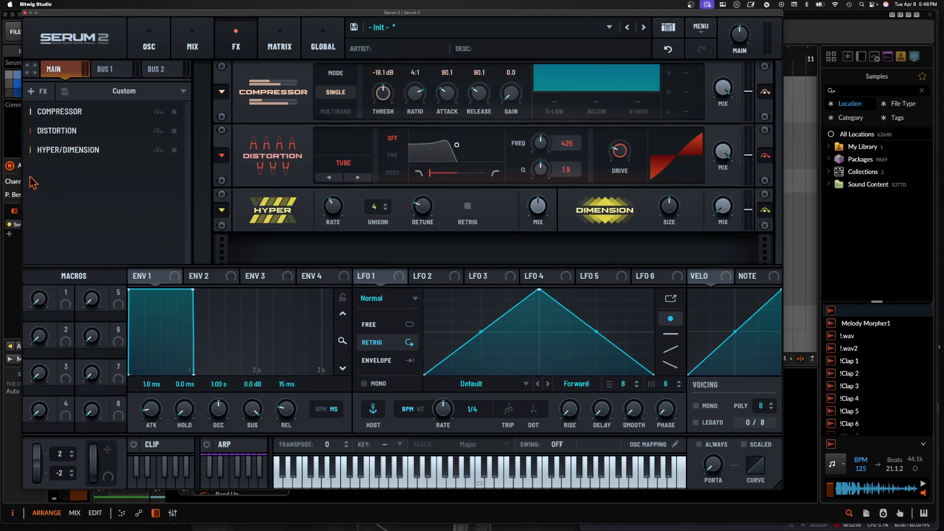
pyautogui.click(158, 150)
pyautogui.click(158, 151)
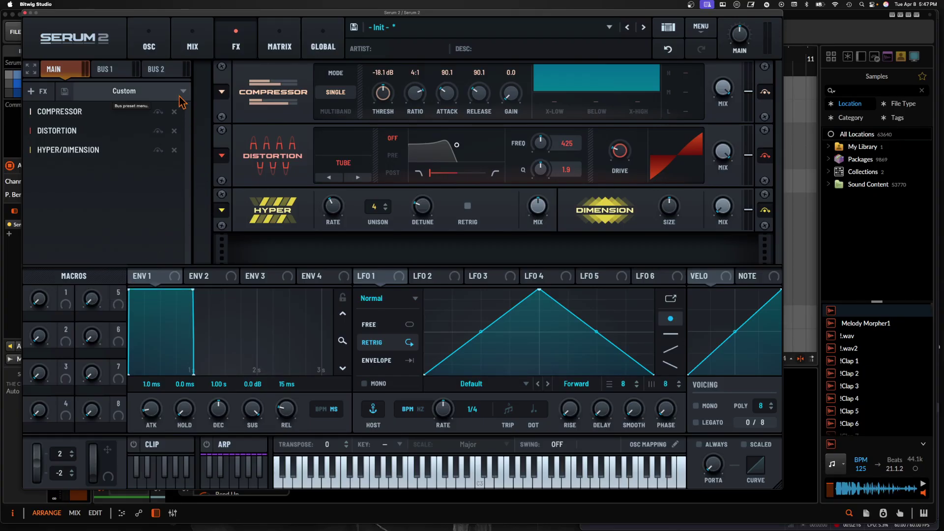
# - Add a Splitter L/M/H module at the end of the main effects chain
pyautogui.click(37, 91)
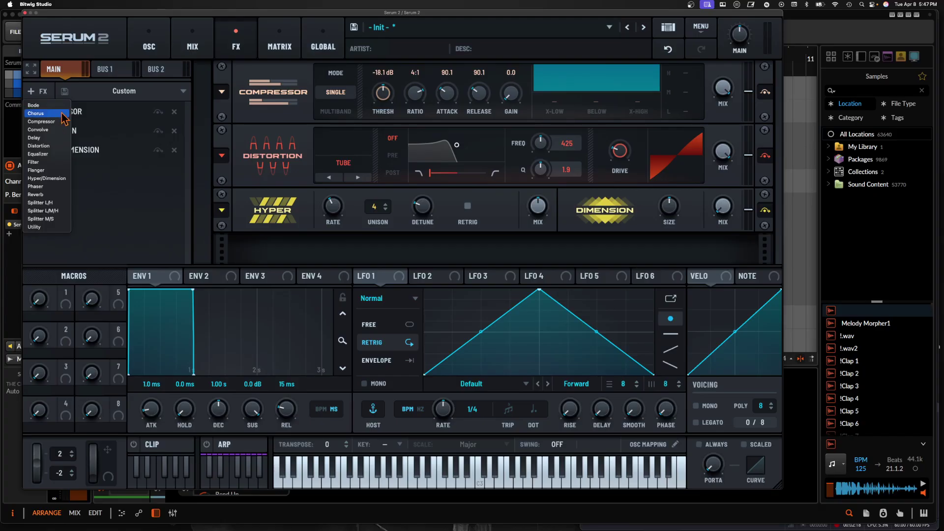
pyautogui.click(44, 211)
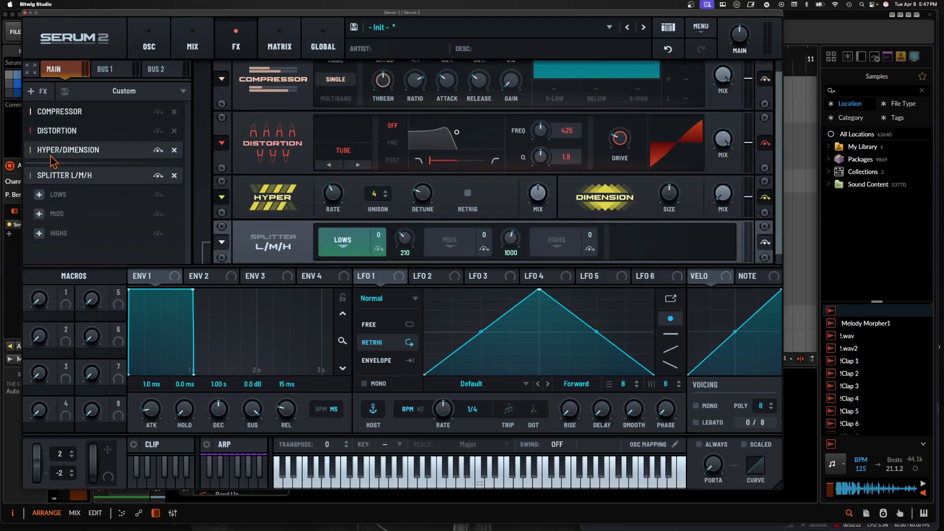
pyautogui.moveTo(51, 157)
pyautogui.mouseDown()
pyautogui.moveTo(58, 223)
pyautogui.moveTo(54, 163)
pyautogui.mouseUp()
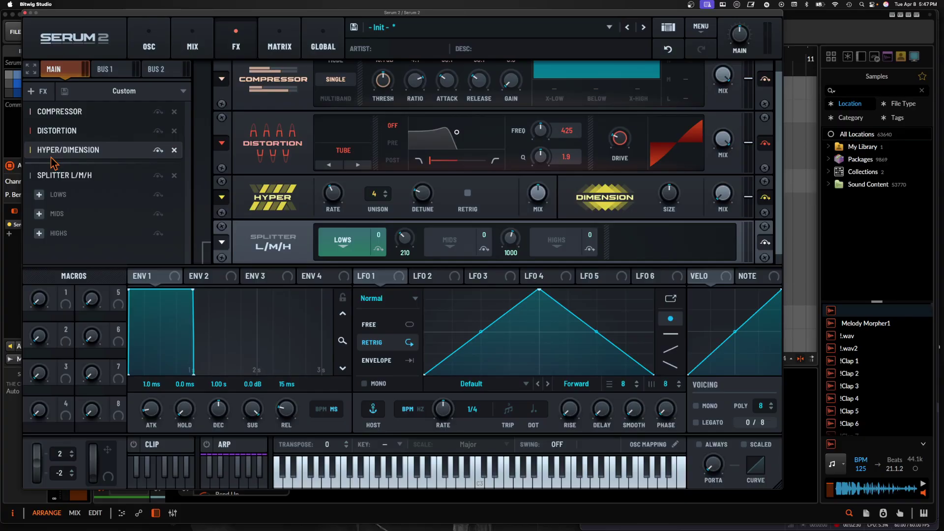
# - Open the clip editor with the macros shown and play Clip 1 in Pendulum mode
pyautogui.click(158, 445)
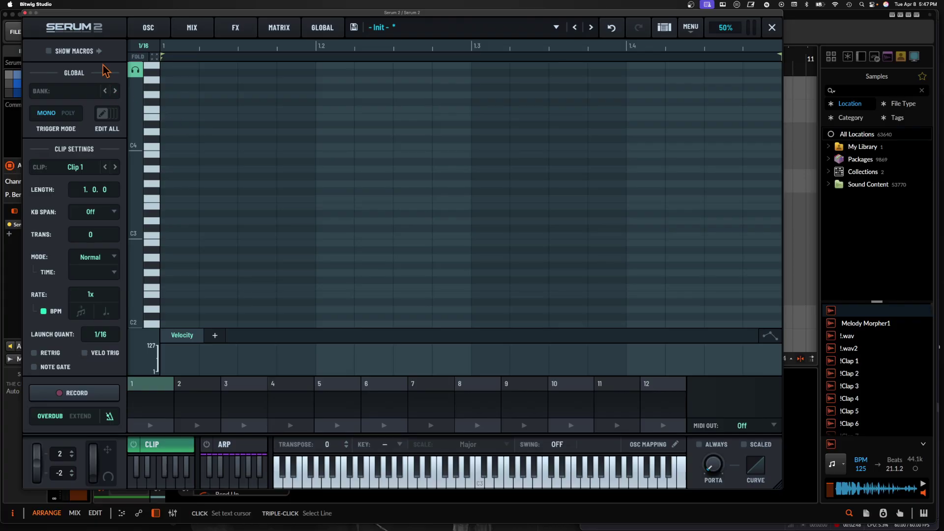
pyautogui.click(70, 54)
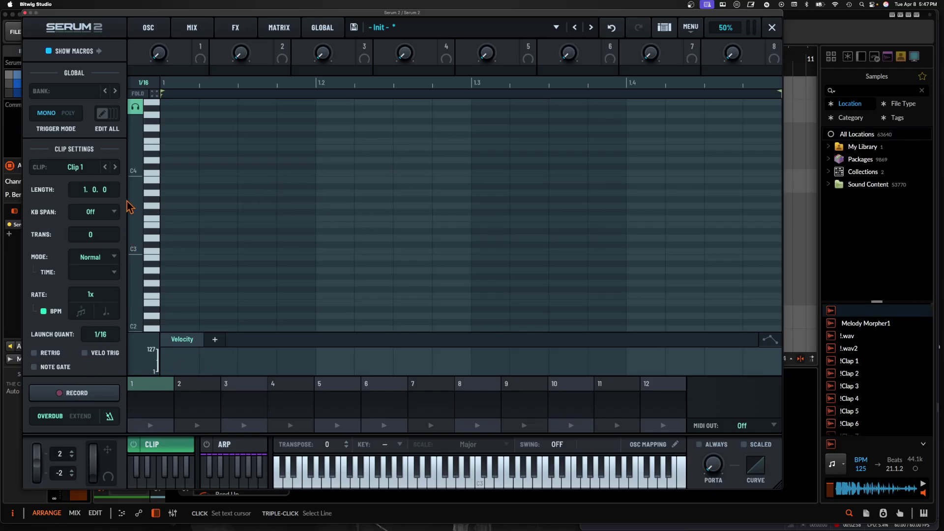
pyautogui.click(96, 256)
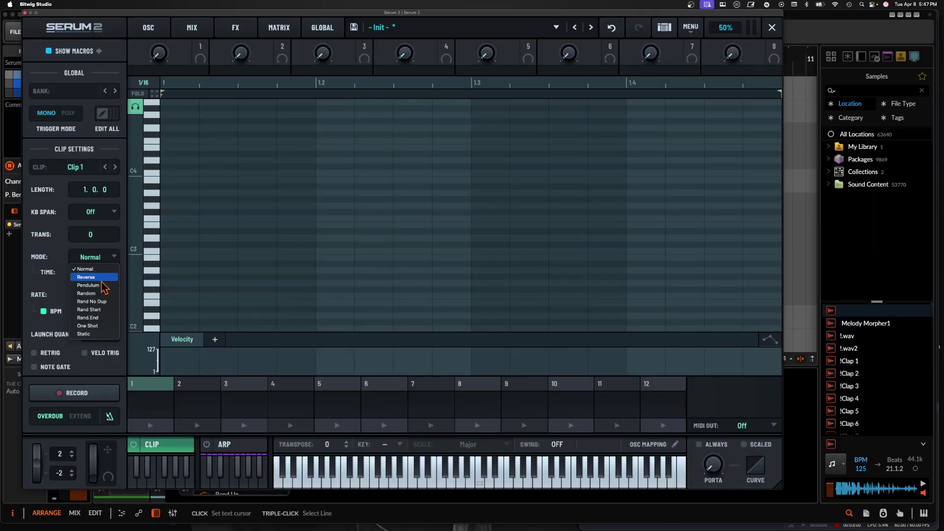
pyautogui.click(88, 285)
pyautogui.click(150, 426)
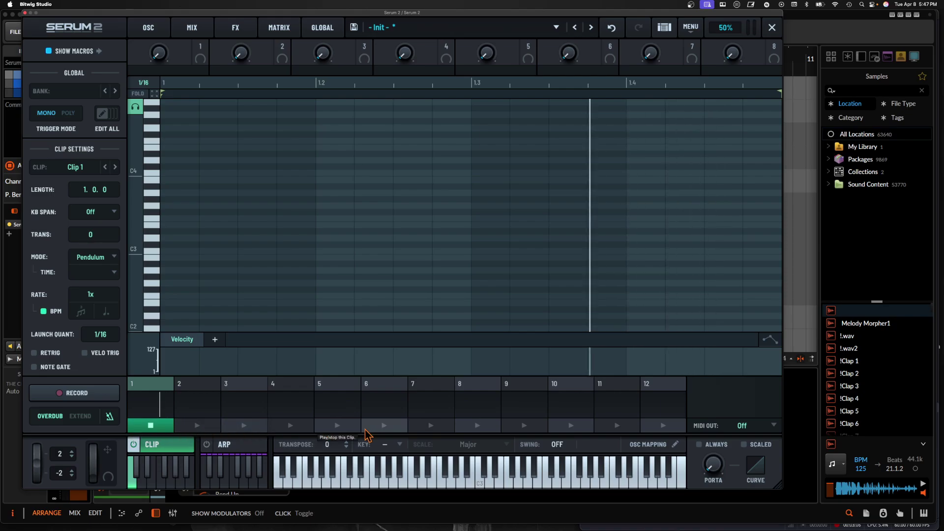
pyautogui.click(150, 425)
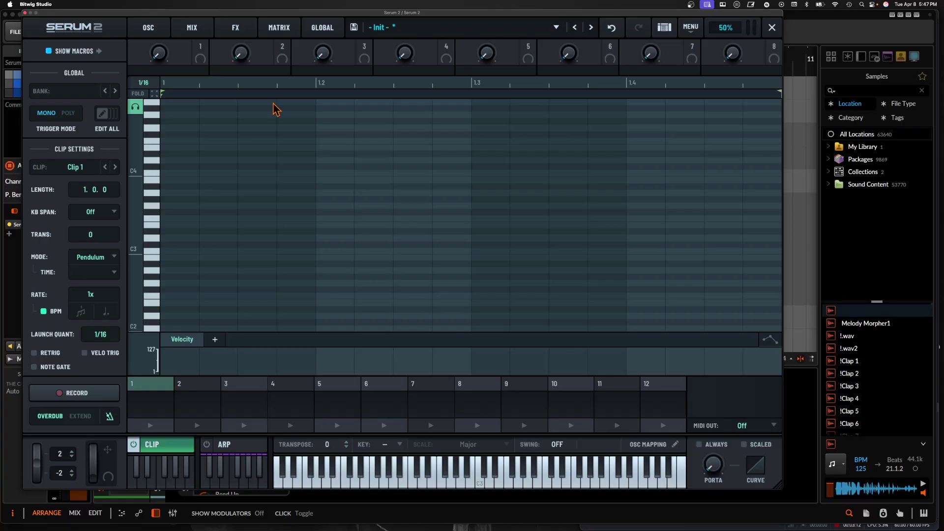
# - Select the range 1.1.3 to 1.2.1 in Clip 1 and set the clip's mode to Rand.End
pyautogui.moveTo(274, 110); pyautogui.dragTo(309, 123)
pyautogui.click(94, 257)
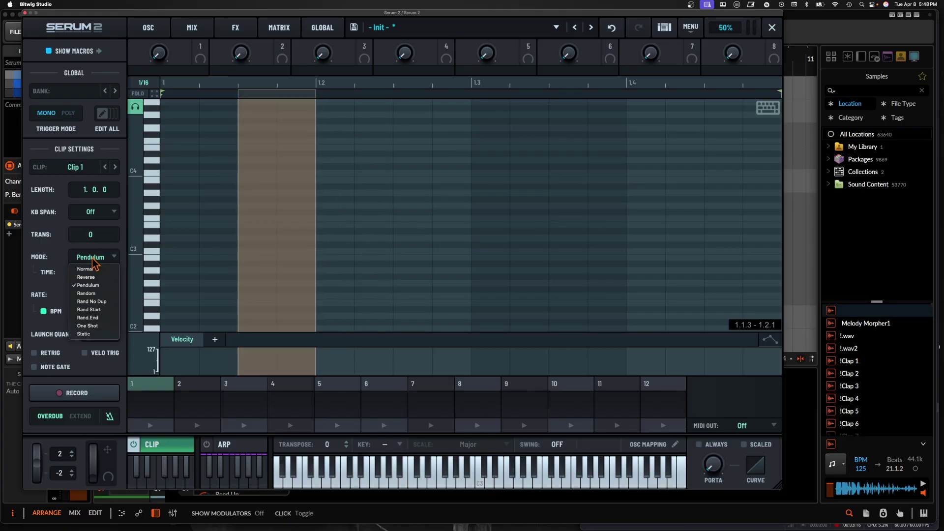
pyautogui.click(92, 319)
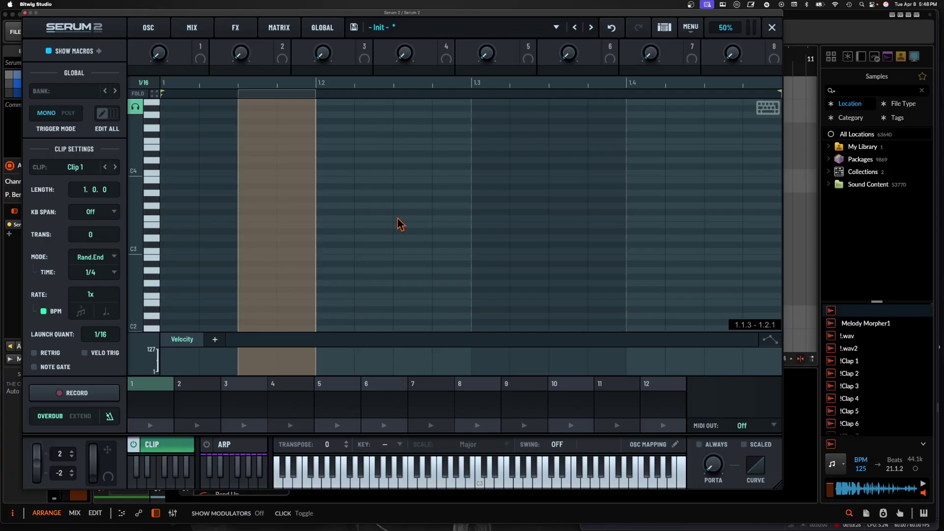
# - Switch the arpeggiator's rate to Hz mode, set it to 2.7 ms, and look through the pattern shapes
pyautogui.click(222, 444)
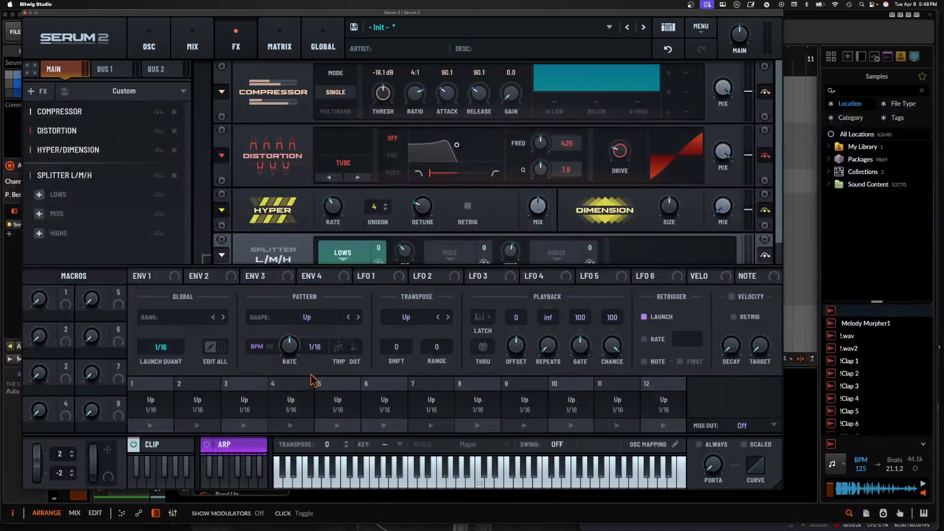
pyautogui.click(270, 347)
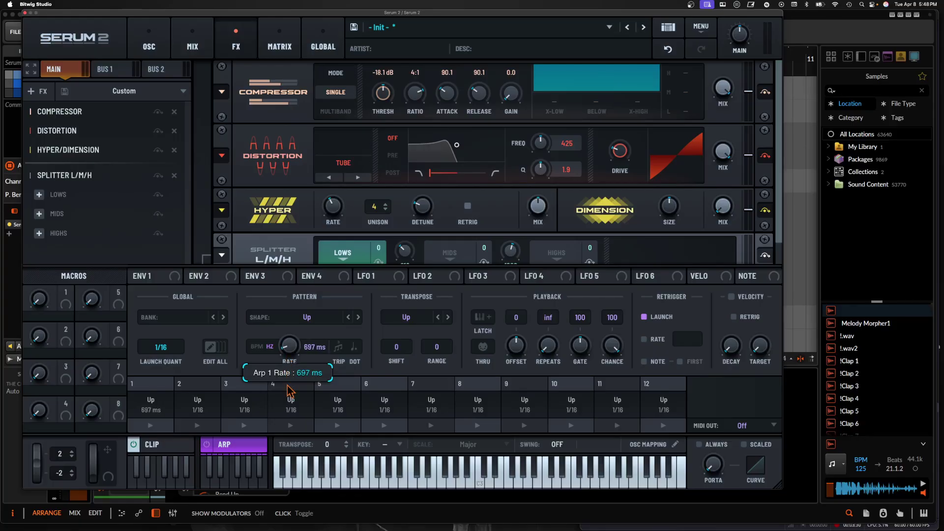
pyautogui.moveTo(290, 408); pyautogui.dragTo(277, 315)
pyautogui.moveTo(275, 273); pyautogui.dragTo(280, 351)
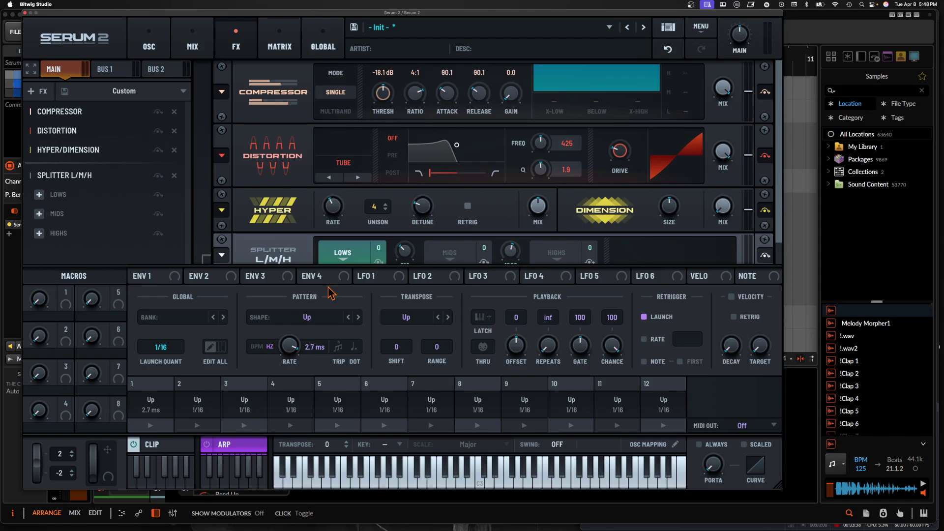
pyautogui.click(315, 319)
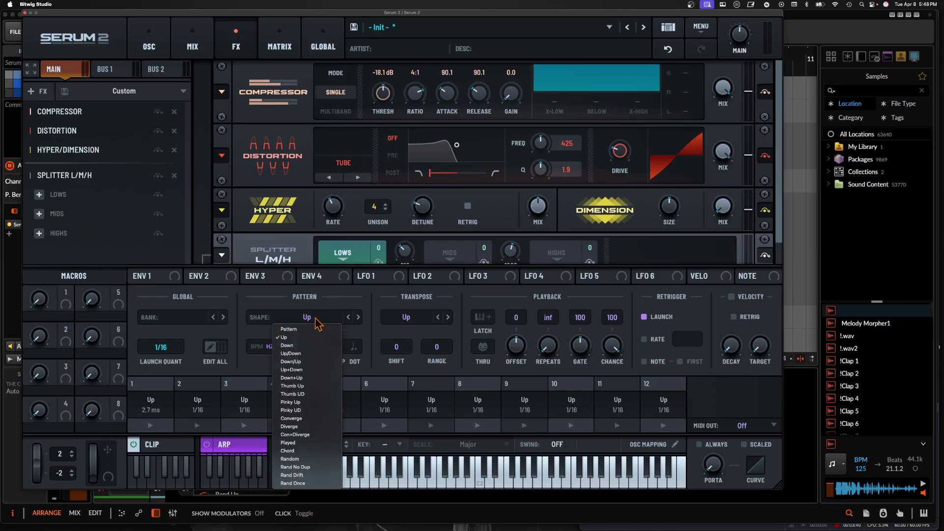
pyautogui.click(340, 321)
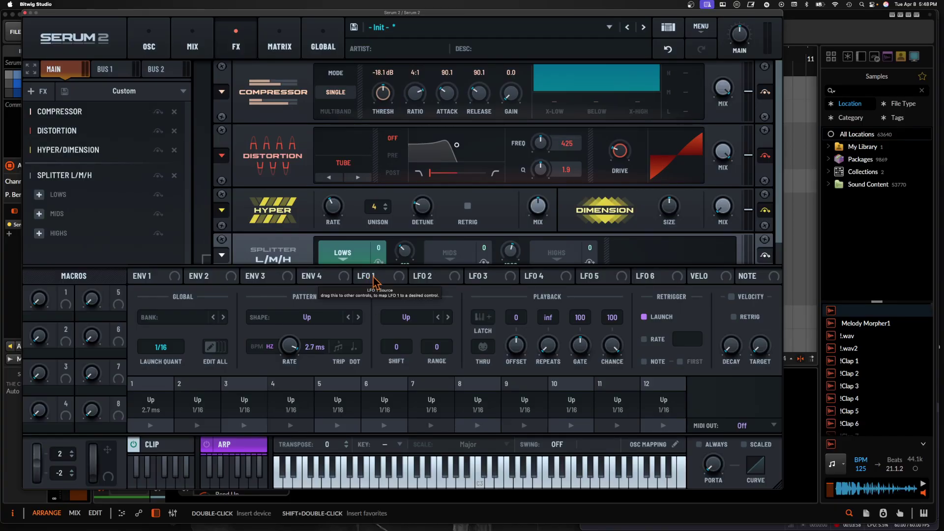
# - Change oscillator A's type from Wavetable to Granular
pyautogui.click(148, 45)
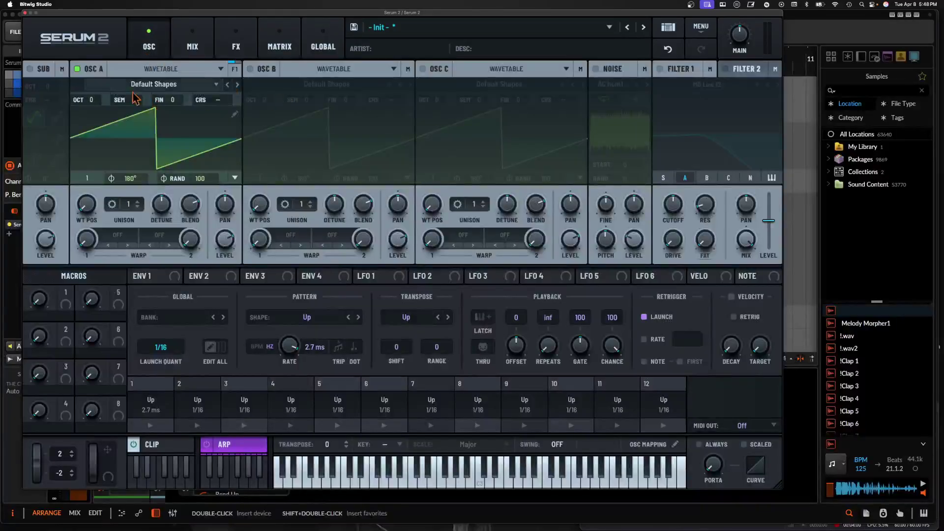
pyautogui.click(161, 69)
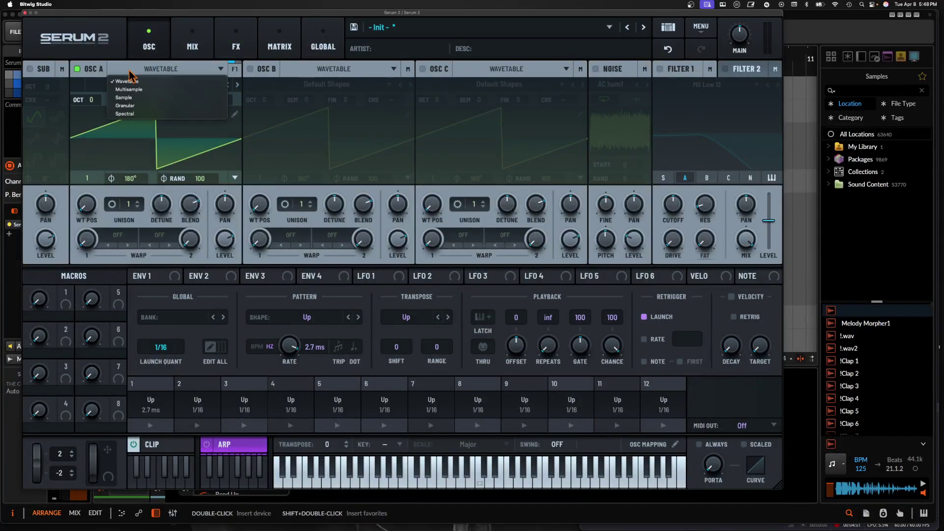
pyautogui.click(143, 107)
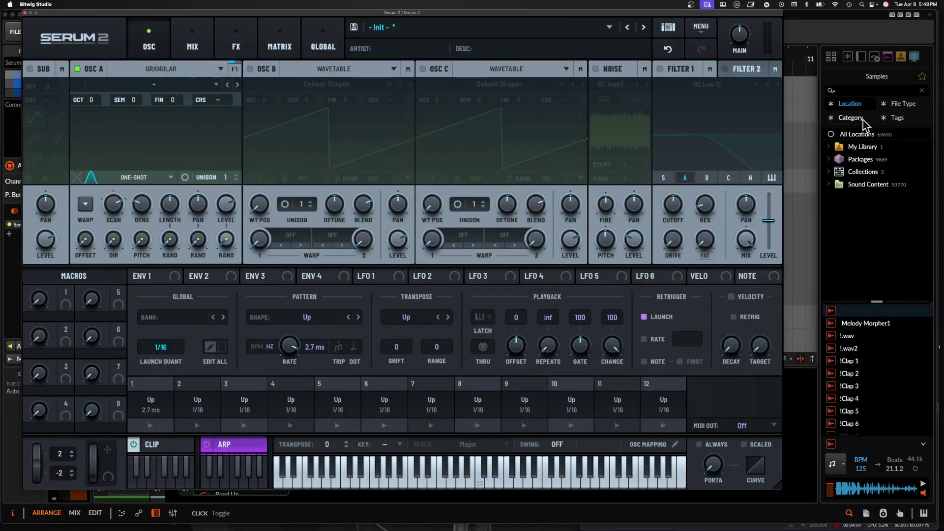
# - Search the sample browser for "loop" and load the Loop (3) sample into oscillator A
pyautogui.click(859, 90)
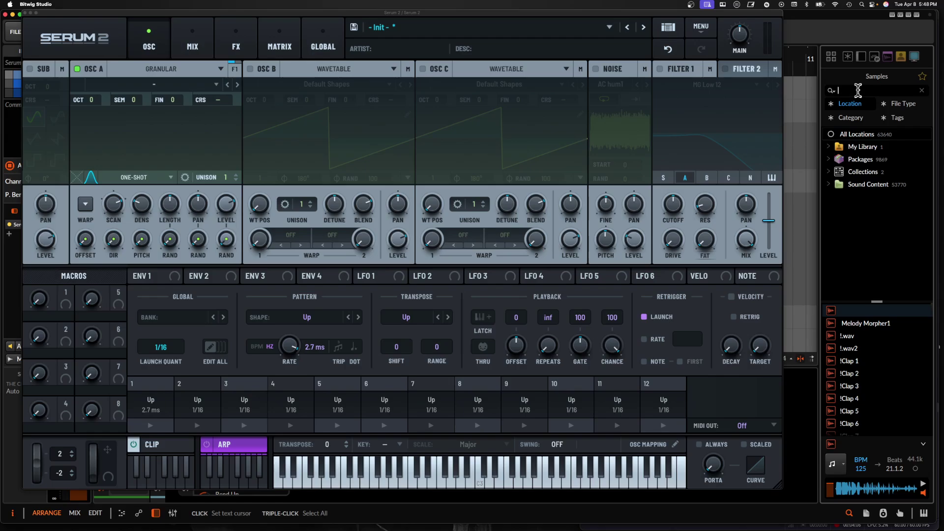
pyautogui.write('loop')
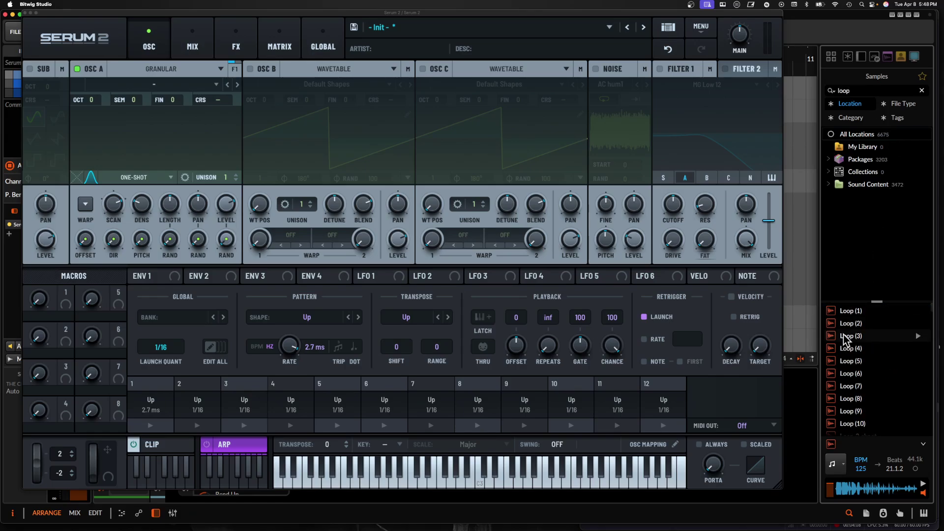
pyautogui.moveTo(846, 339); pyautogui.dragTo(153, 129)
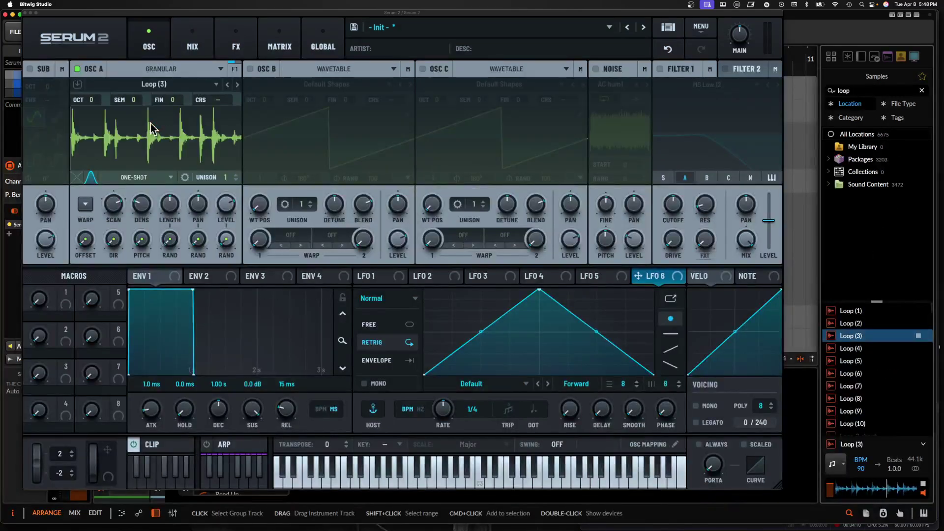
# - Slice the loop in oscillator A with Slice Auto and open the grain window shape settings
pyautogui.rightClick(130, 134)
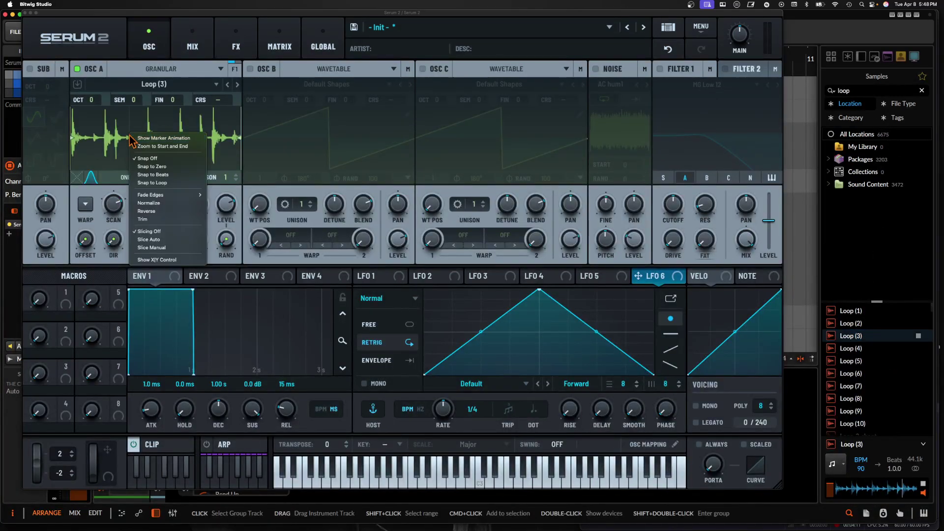
pyautogui.click(164, 239)
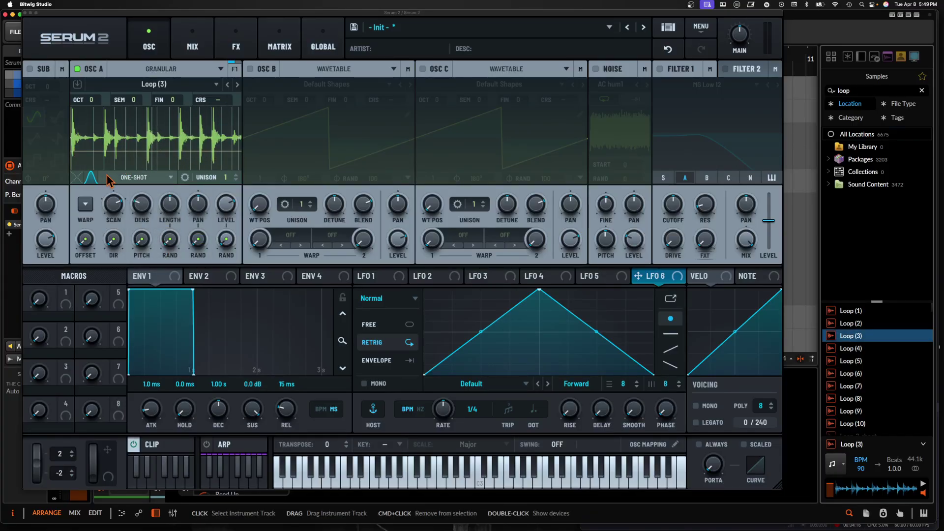
pyautogui.click(91, 178)
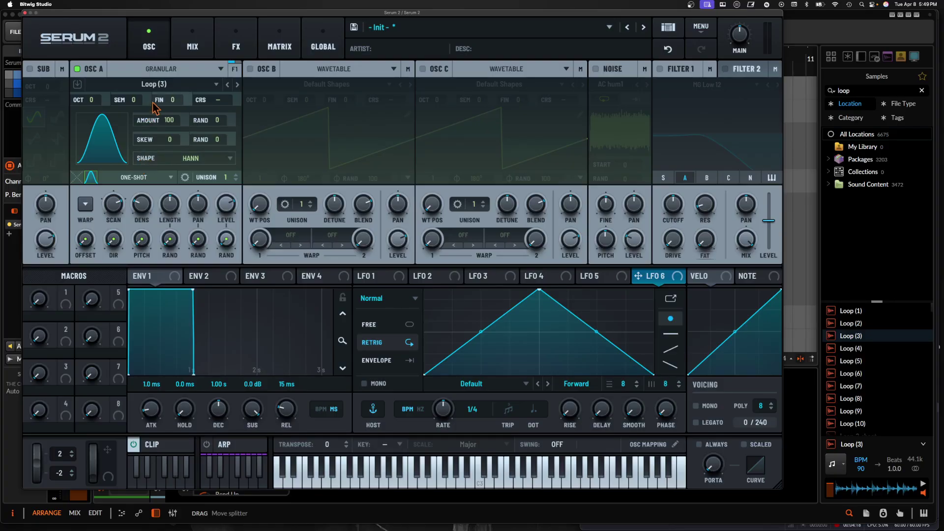
# - Change oscillator A's type from Granular to Sample and set the loop start (LS) to 5
pyautogui.click(154, 69)
pyautogui.click(136, 105)
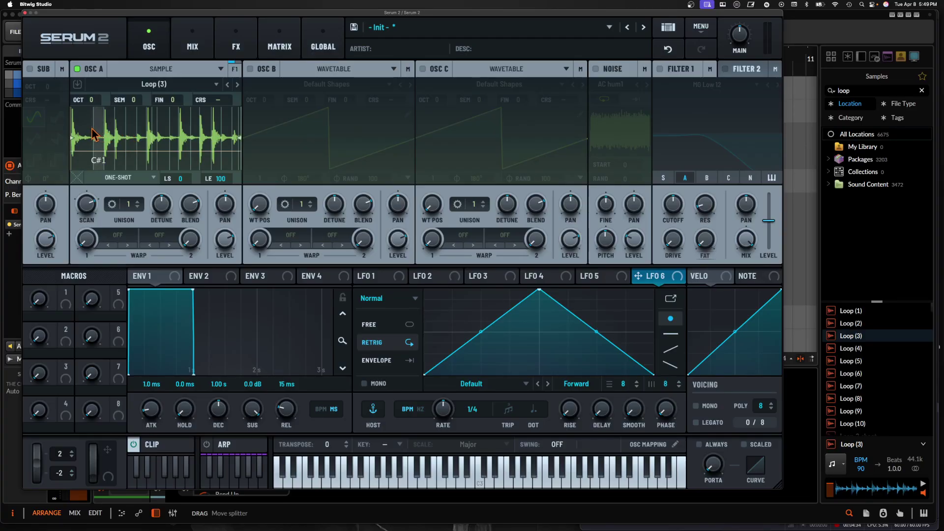
pyautogui.moveTo(72, 144); pyautogui.dragTo(80, 144)
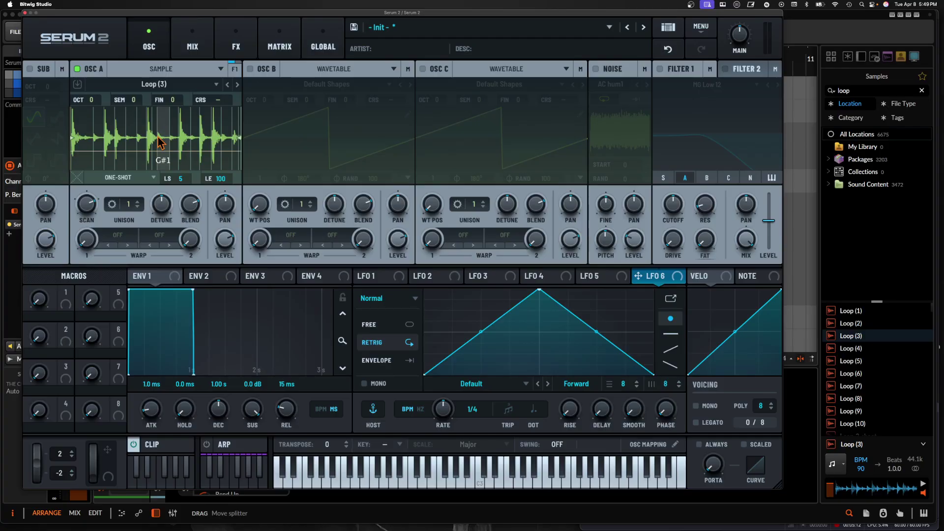
# - Switch oscillator A's type from Sample to Spectral
pyautogui.click(146, 84)
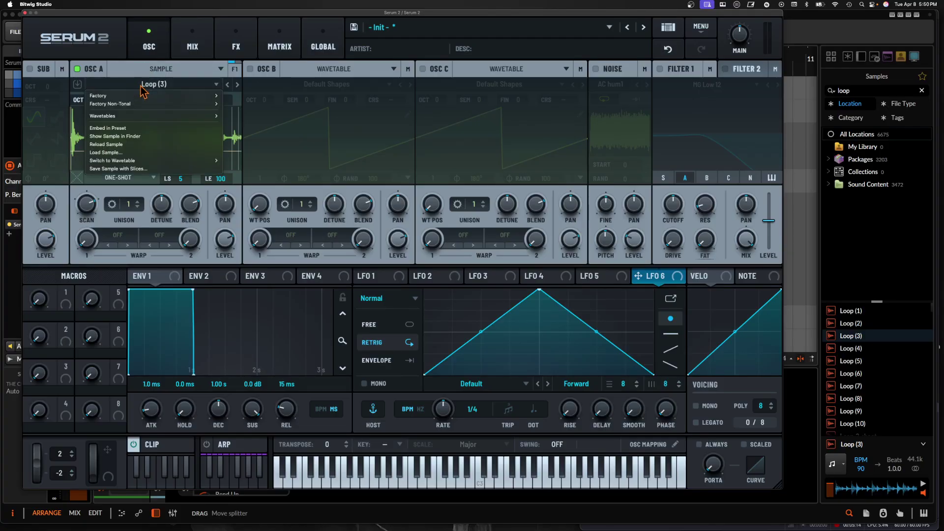
pyautogui.click(137, 72)
pyautogui.click(137, 72)
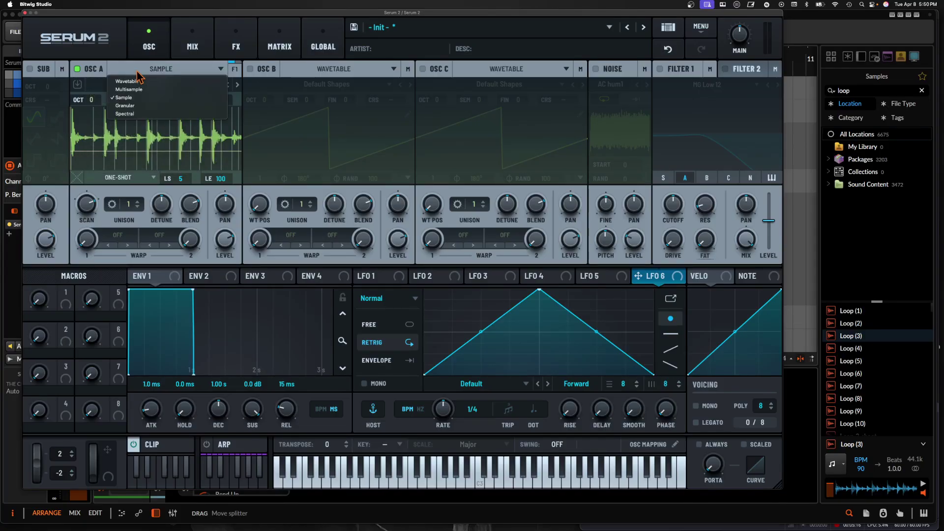
pyautogui.click(138, 114)
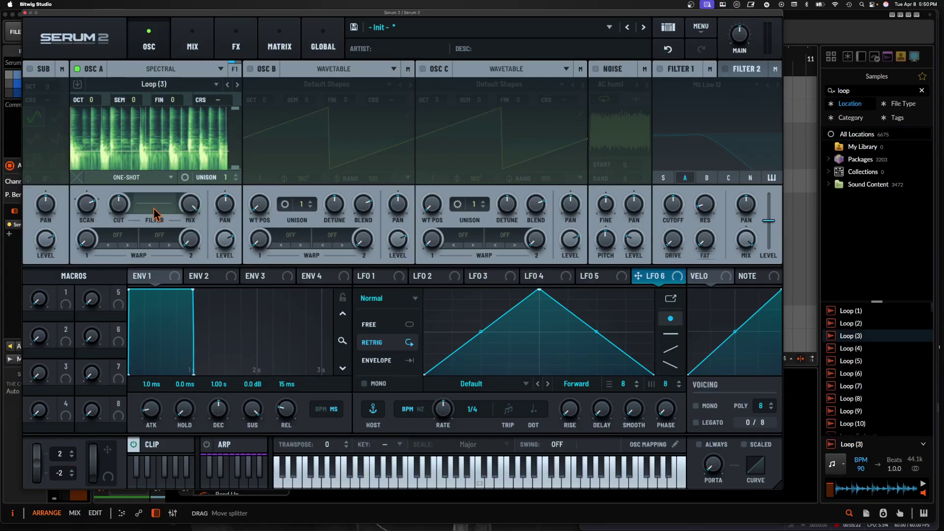
# - Enable Filter 1 and set its type to PZ SVF from the S2 Filters
pyautogui.click(661, 69)
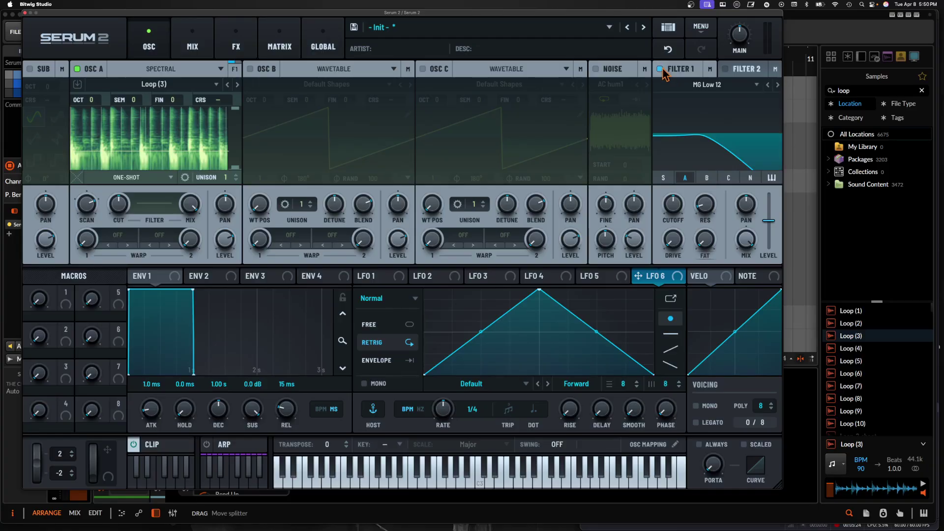
pyautogui.click(707, 85)
pyautogui.moveTo(708, 128)
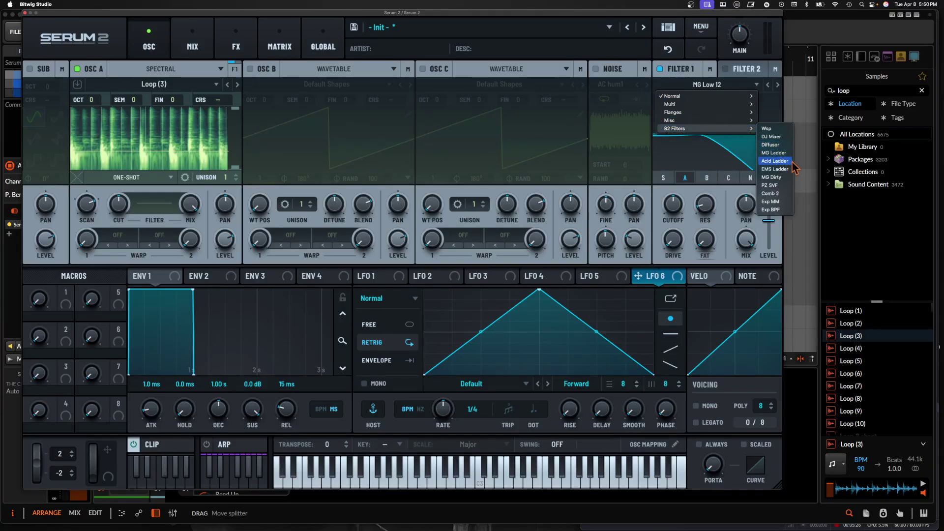
pyautogui.click(771, 185)
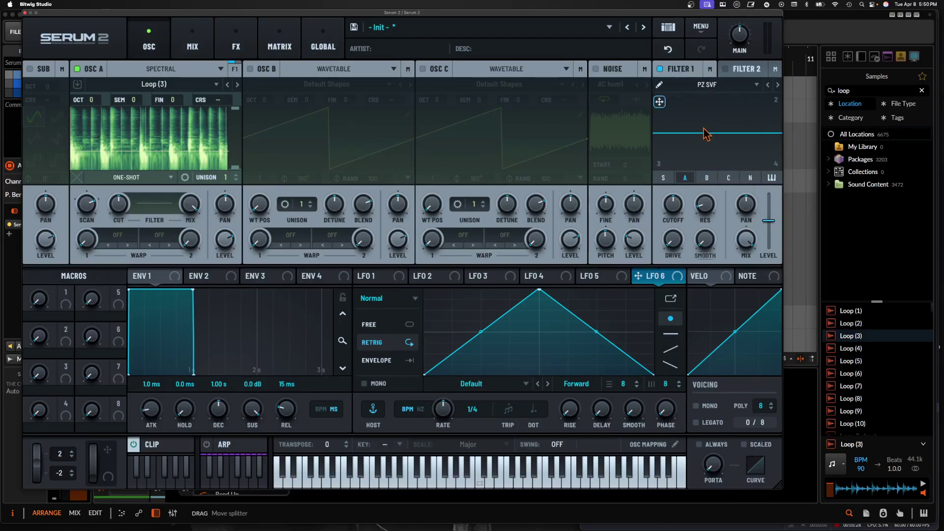
# - Shape Filter 1's first curve with boosts at points 2, 4, 5 and 6 and cuts at 3 and 7, then move the morph handle toward corner 3
pyautogui.click(659, 85)
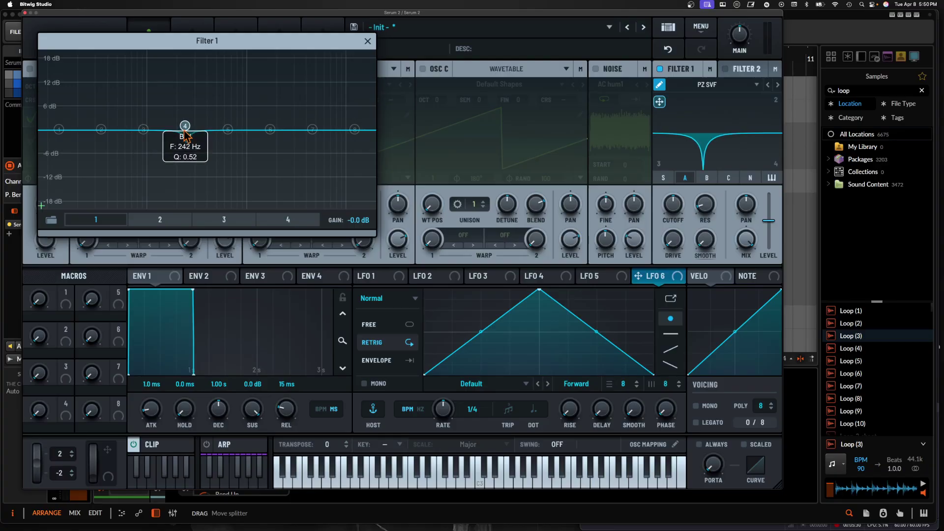
pyautogui.moveTo(185, 127); pyautogui.dragTo(152, 69)
pyautogui.moveTo(143, 129); pyautogui.dragTo(188, 159)
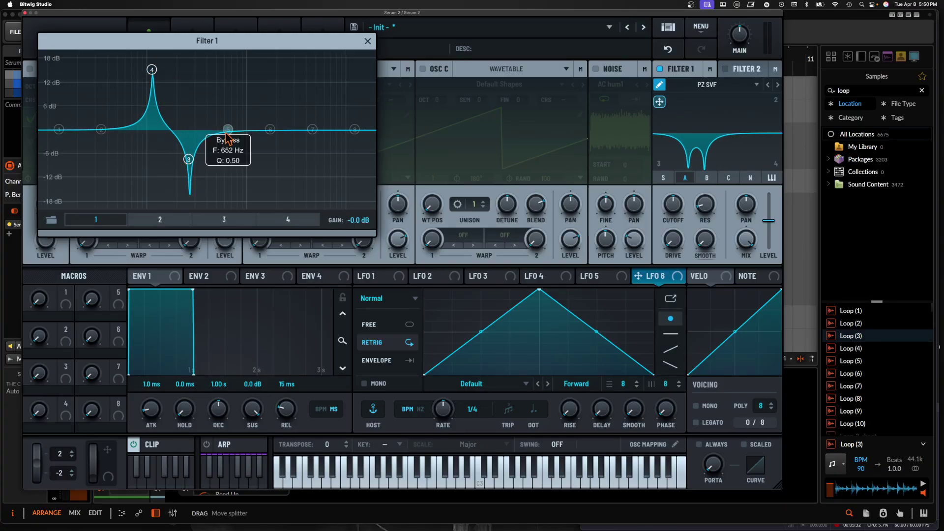
pyautogui.moveTo(228, 130); pyautogui.dragTo(212, 97)
pyautogui.moveTo(270, 129); pyautogui.dragTo(256, 99)
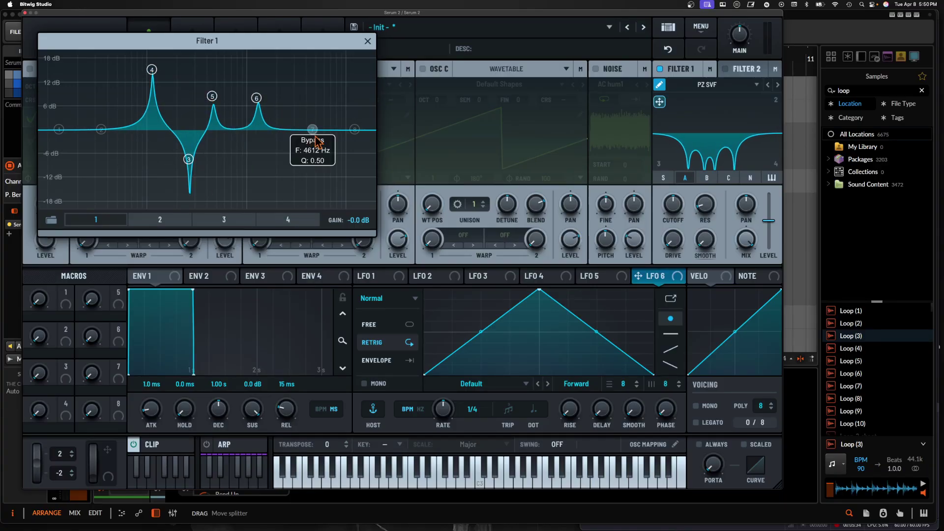
pyautogui.moveTo(313, 130); pyautogui.dragTo(241, 159)
pyautogui.moveTo(101, 130); pyautogui.dragTo(103, 79)
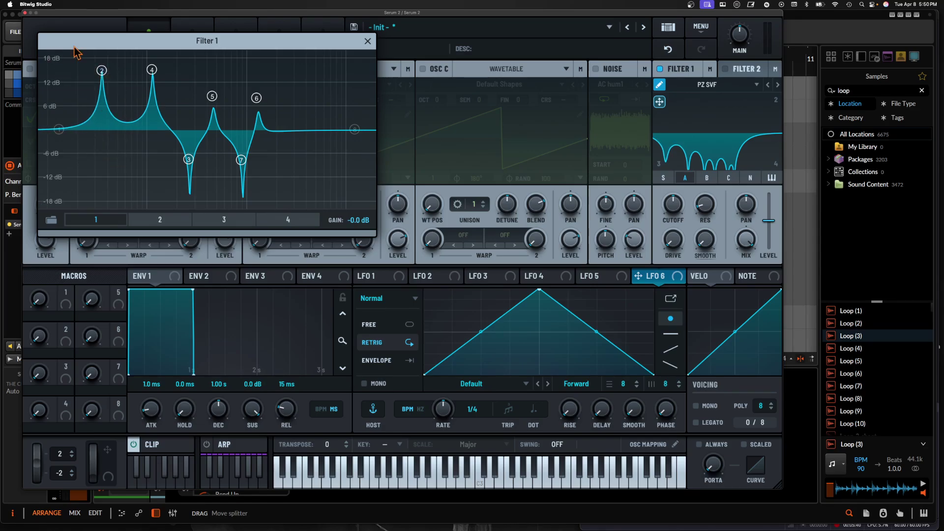
pyautogui.click(367, 40)
pyautogui.moveTo(658, 102); pyautogui.dragTo(675, 154)
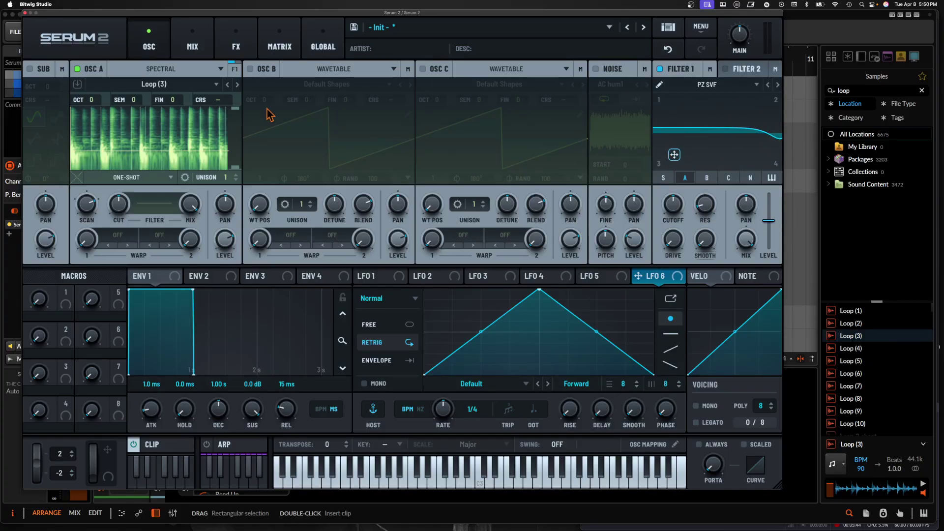
# - Draw a zigzag curve with six peaks and five dips for oscillator A's spectral filter and shift its cutoff upward
pyautogui.click(163, 211)
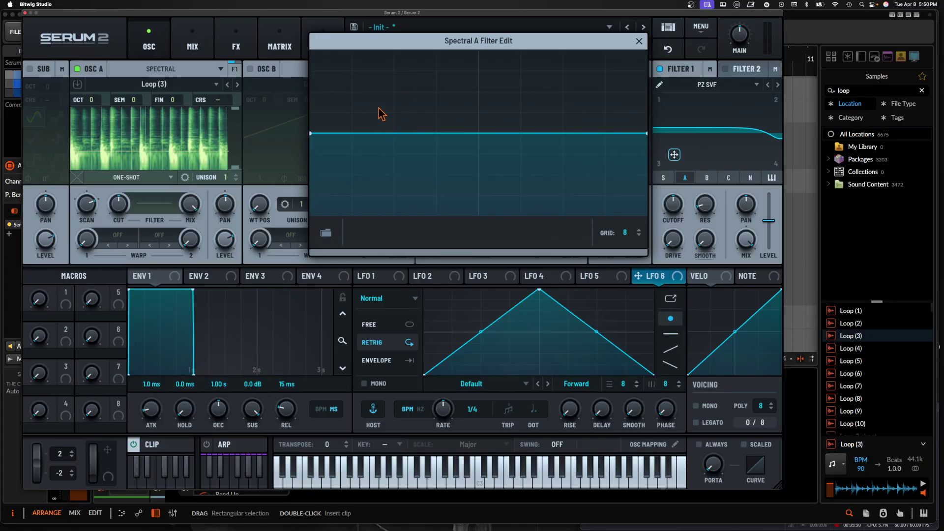
pyautogui.click(379, 78)
pyautogui.click(392, 180)
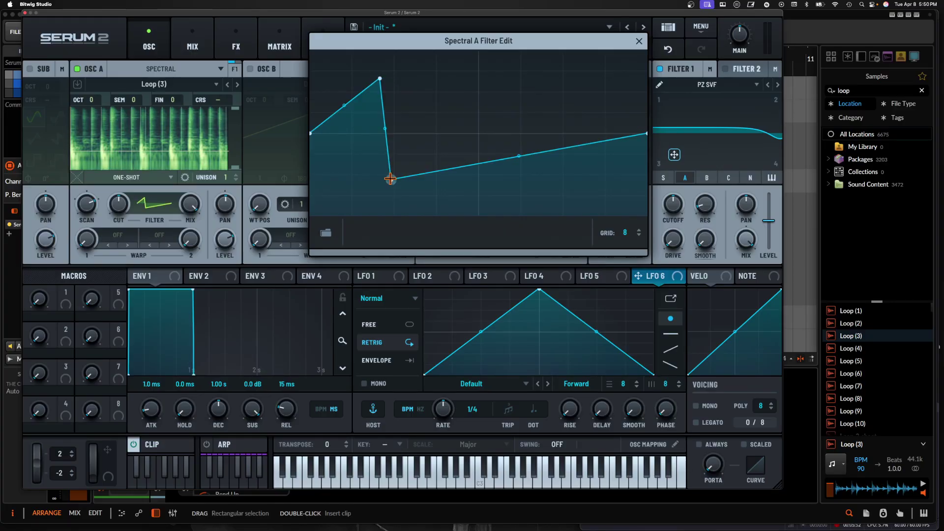
pyautogui.click(407, 78)
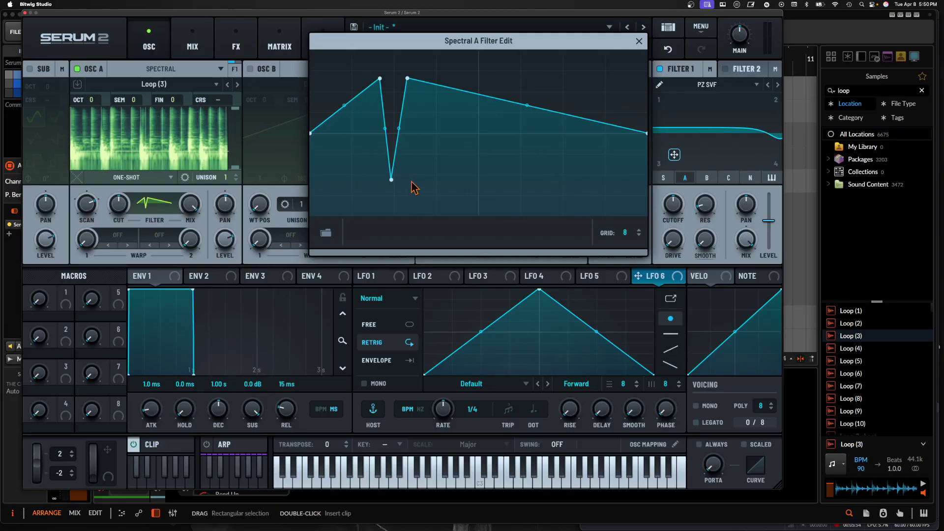
pyautogui.click(412, 181)
pyautogui.click(423, 81)
pyautogui.click(436, 178)
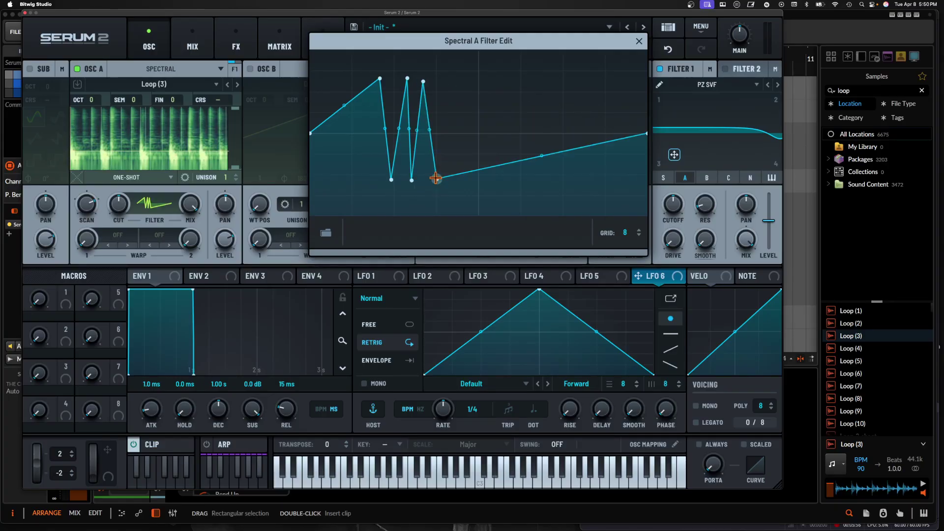
pyautogui.click(445, 76)
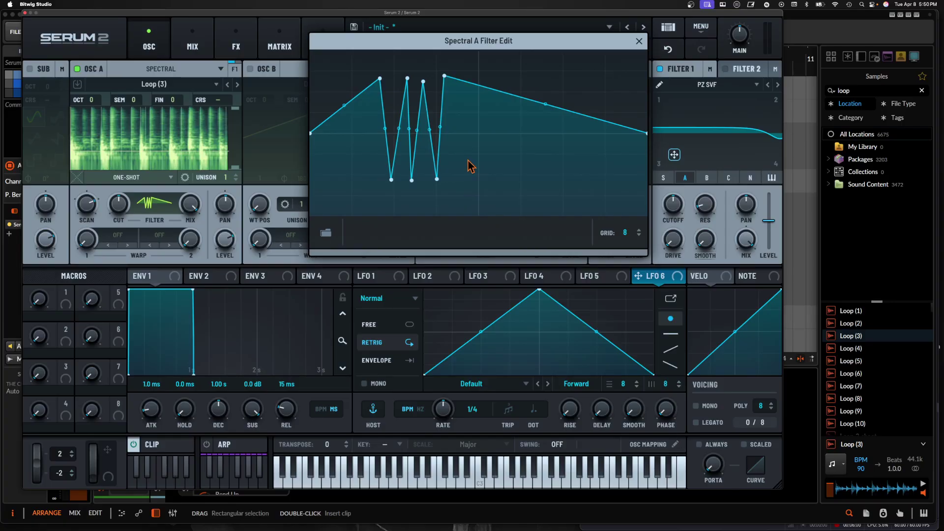
pyautogui.moveTo(468, 164); pyautogui.dragTo(449, 185)
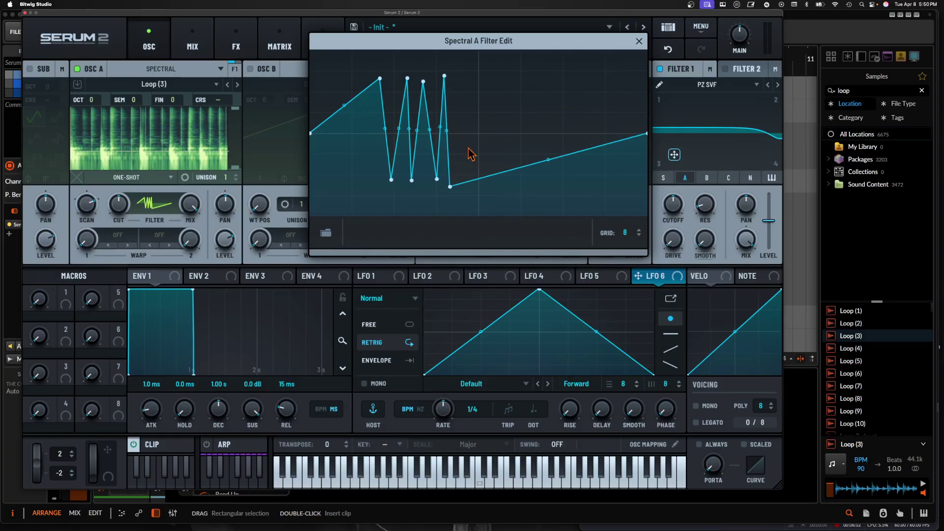
pyautogui.click(460, 74)
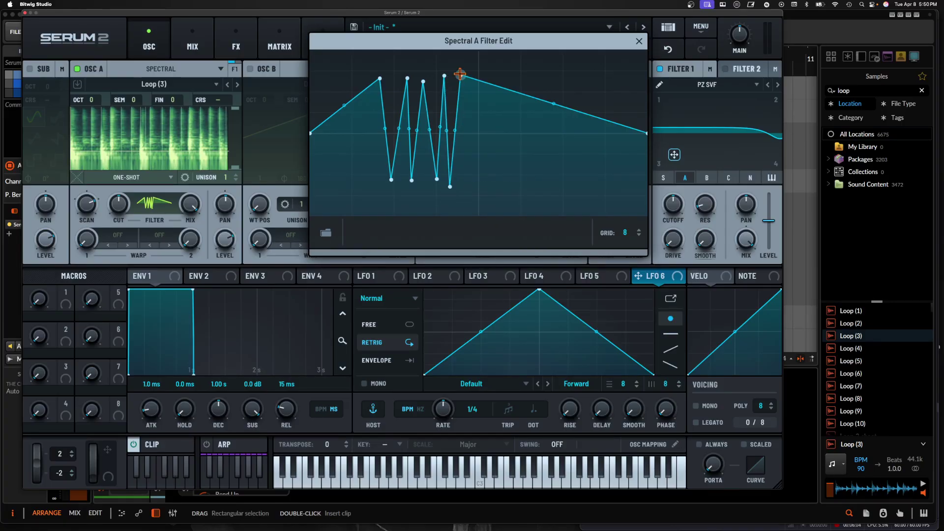
pyautogui.click(480, 186)
pyautogui.click(484, 87)
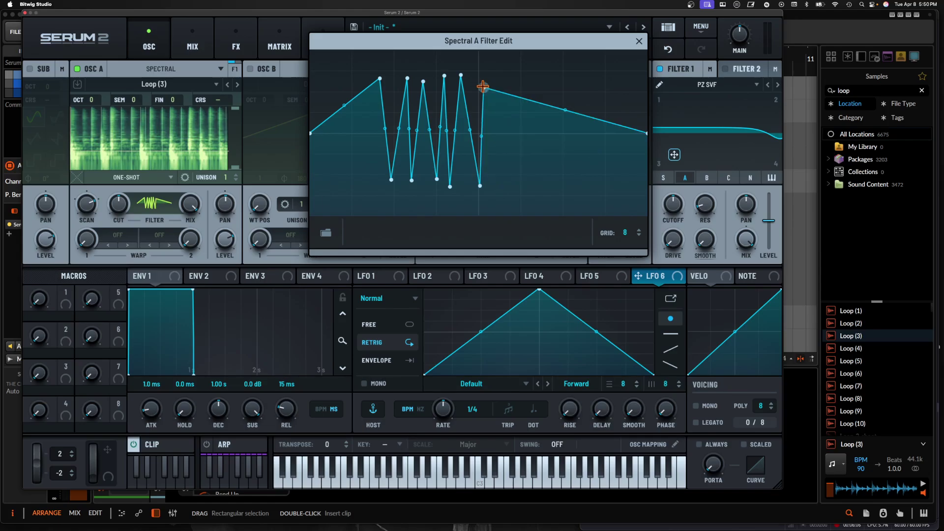
pyautogui.click(639, 42)
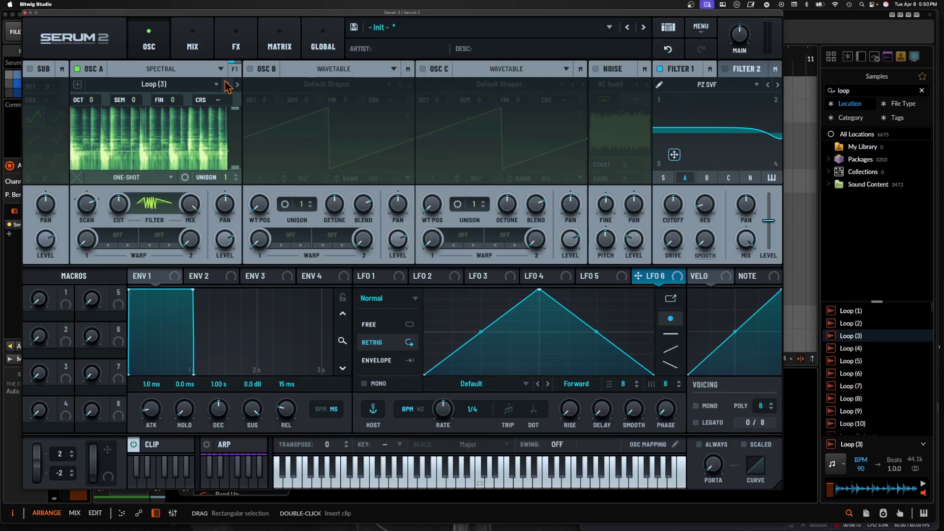
pyautogui.moveTo(127, 206)
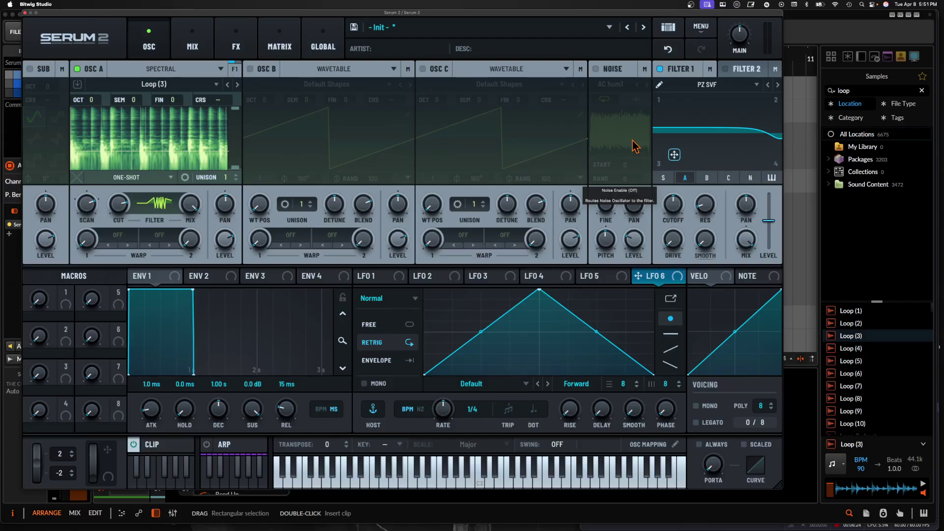
# - Remove the Compressor, Distortion, Hyper/Dimension and Splitter L/M/H from the main effects chain
pyautogui.click(236, 42)
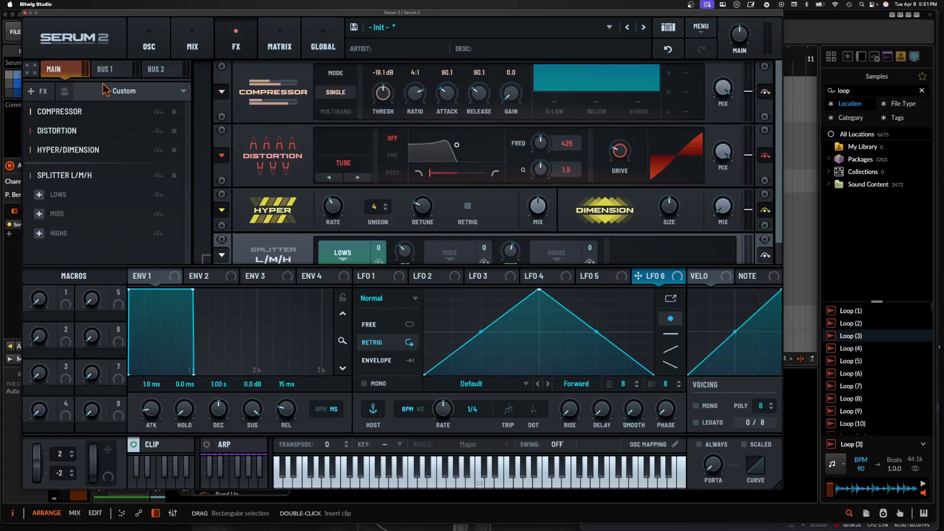
pyautogui.click(174, 111)
pyautogui.click(174, 111)
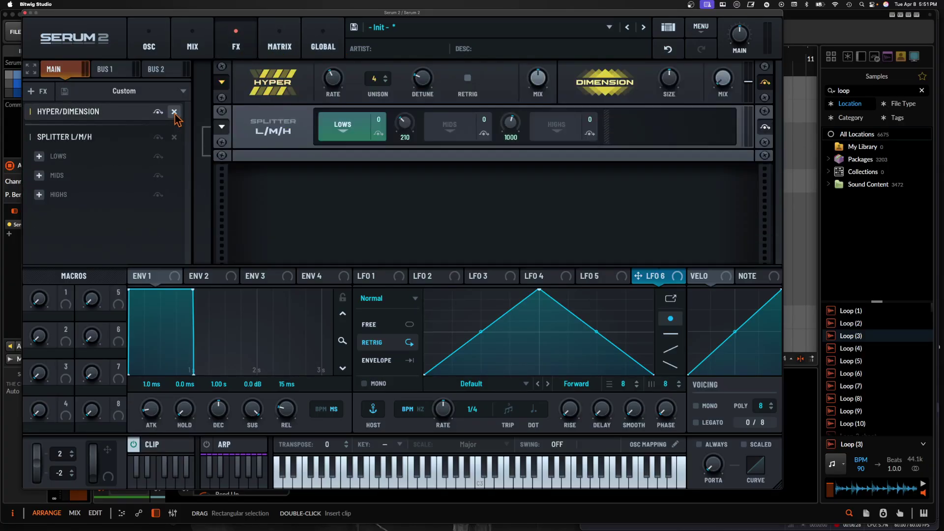
pyautogui.click(175, 111)
pyautogui.click(174, 112)
# - Add an Equalizer to the main effects chain and set its high band to the peak shape
pyautogui.click(40, 92)
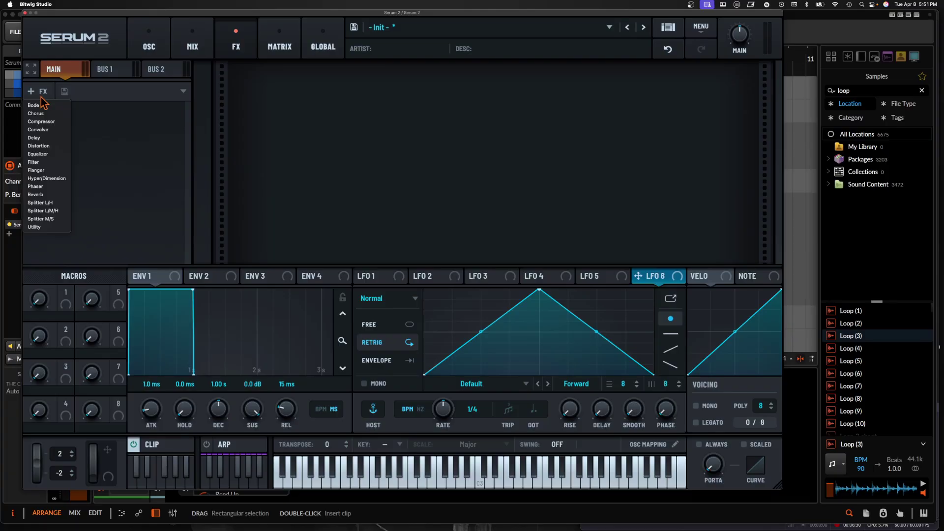
pyautogui.click(40, 154)
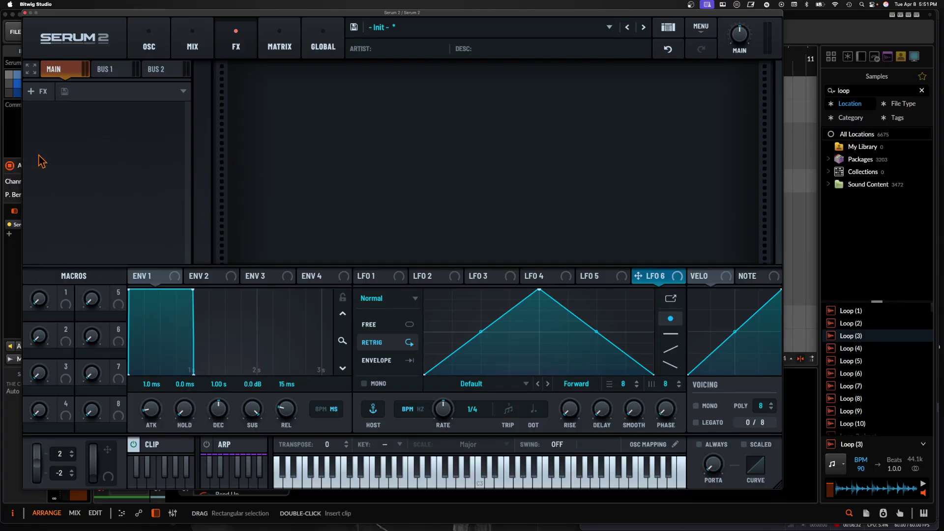
pyautogui.click(577, 93)
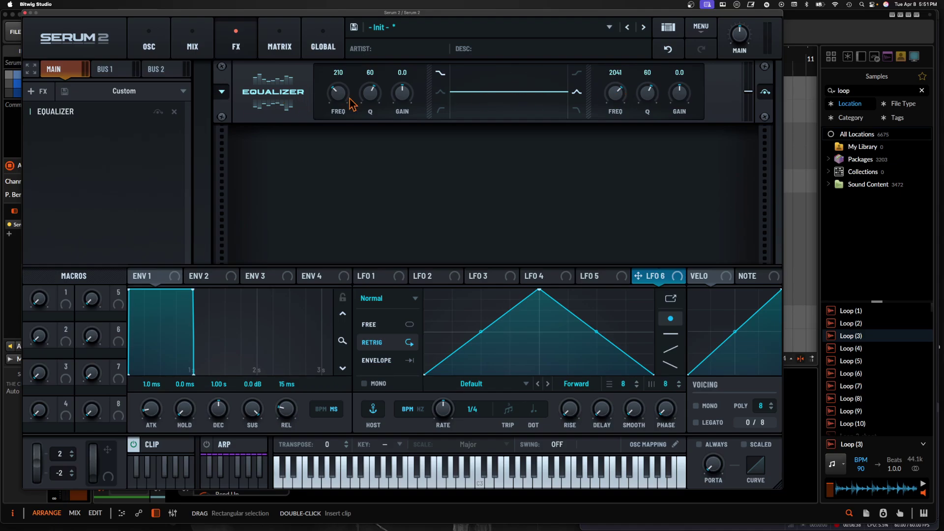
# - Set the equalizer's low band to a peak at 271 with 20.4 dB gain and the high band to 960 with -10.3 dB gain
pyautogui.moveTo(339, 93); pyautogui.dragTo(400, 34)
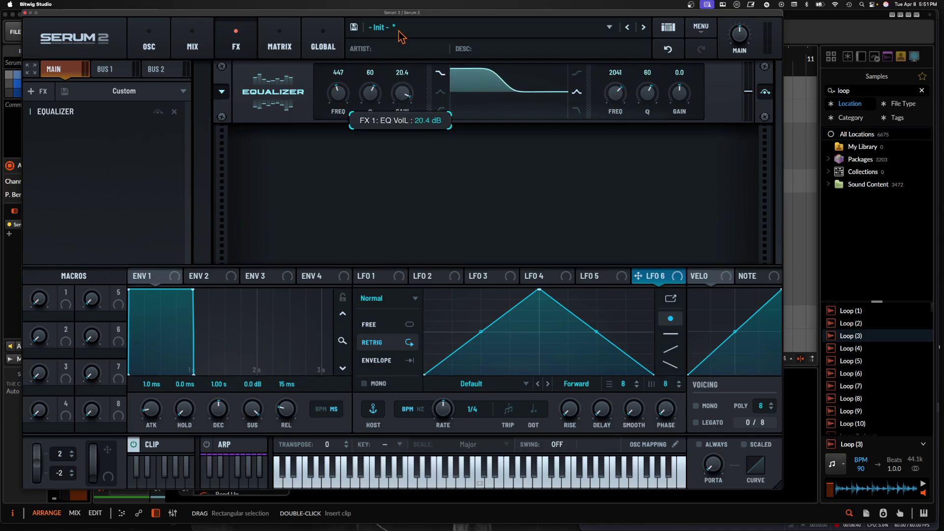
pyautogui.click(439, 92)
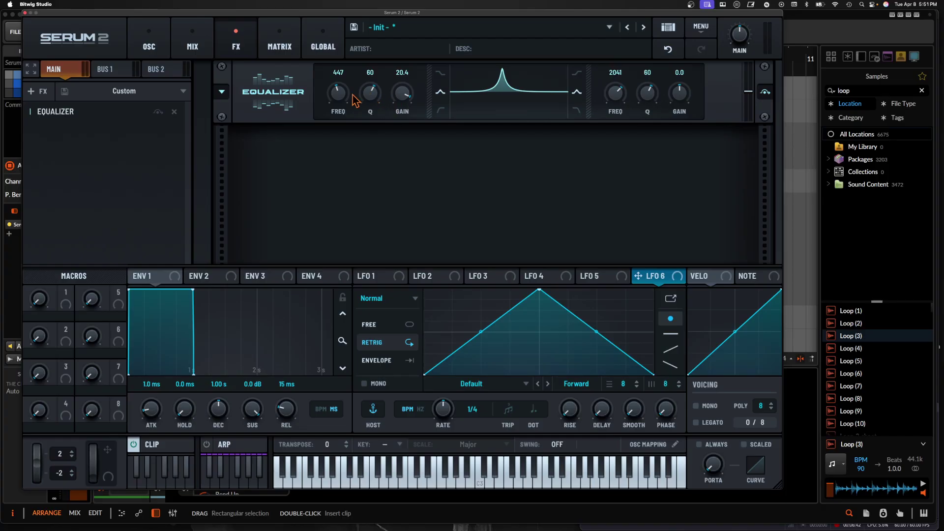
pyautogui.moveTo(339, 96); pyautogui.dragTo(340, 109)
pyautogui.moveTo(684, 95); pyautogui.dragTo(678, 125)
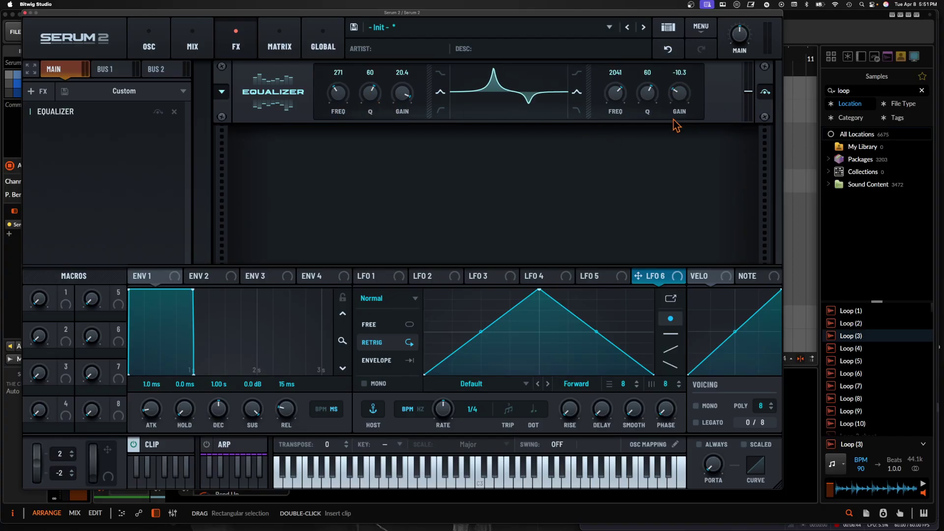
pyautogui.moveTo(617, 98); pyautogui.dragTo(615, 114)
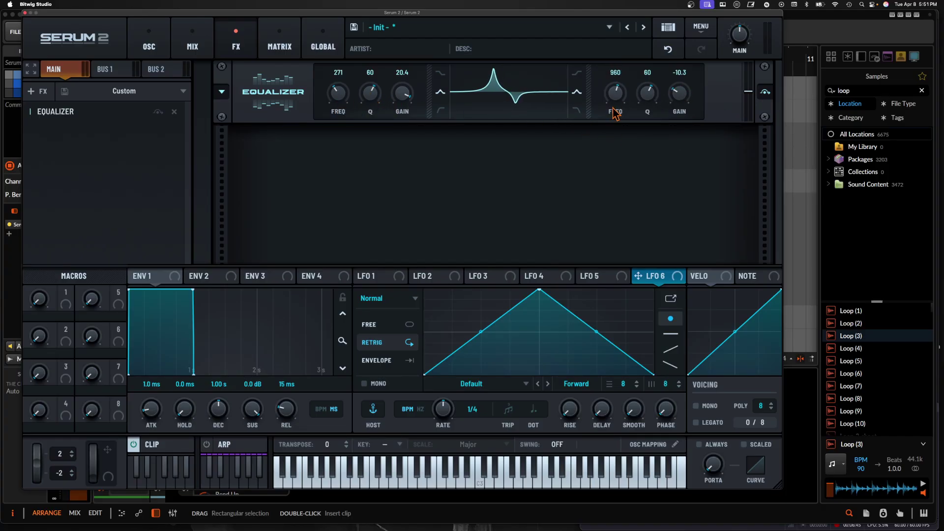
# - Add a second Equalizer to the main effects chain and set both of its bands to the peak shape
pyautogui.click(38, 92)
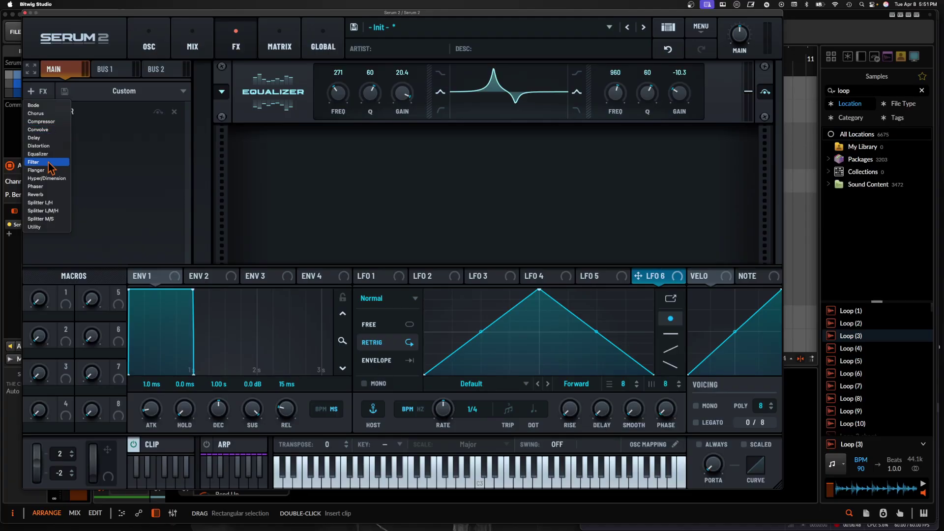
pyautogui.rightClick(531, 107)
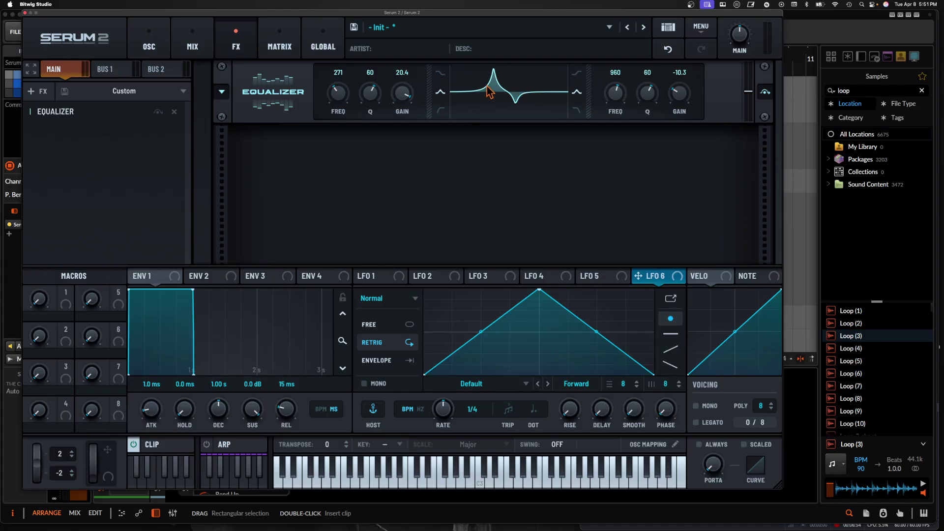
pyautogui.click(35, 91)
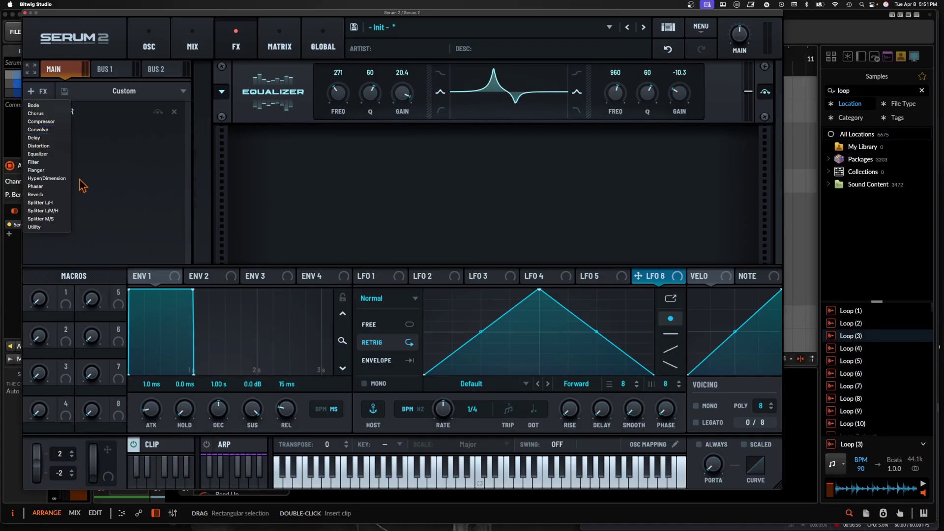
pyautogui.click(55, 155)
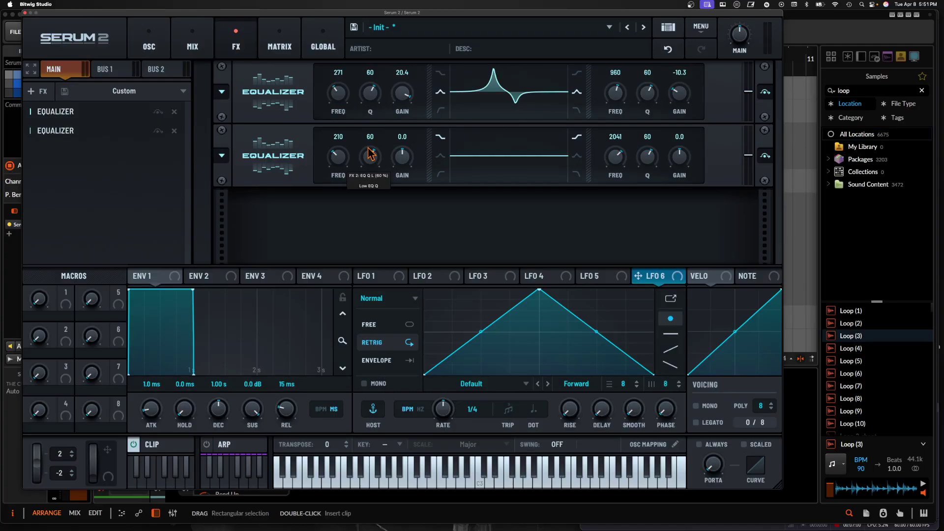
pyautogui.click(440, 156)
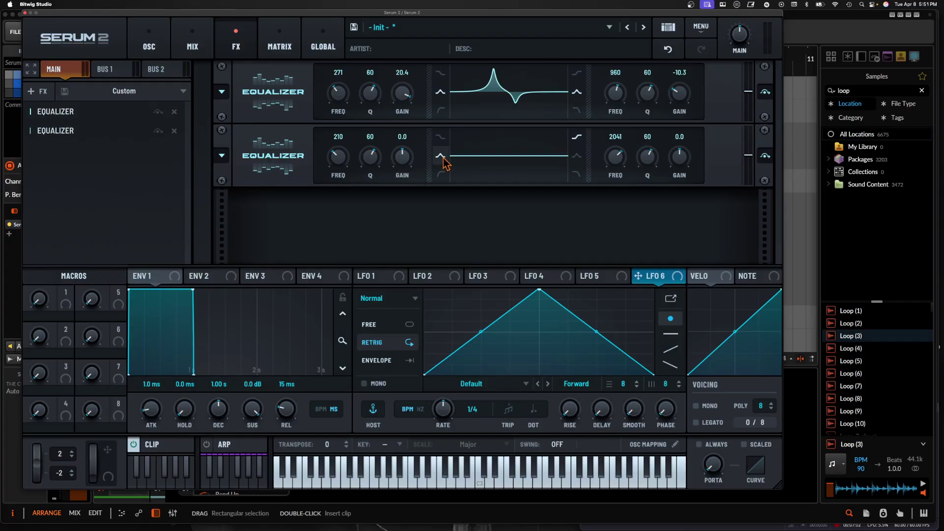
pyautogui.click(576, 156)
# - Set the second equalizer's low band to 288, Q 95 and gain -16.0, and its high band to Q 54 and gain 8.9
pyautogui.moveTo(688, 162); pyautogui.dragTo(696, 138)
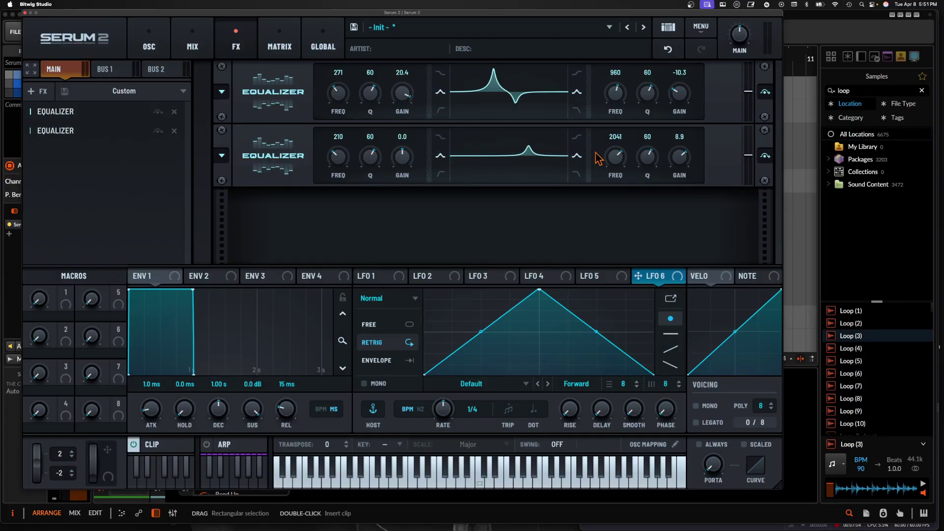
pyautogui.moveTo(407, 168); pyautogui.dragTo(402, 204)
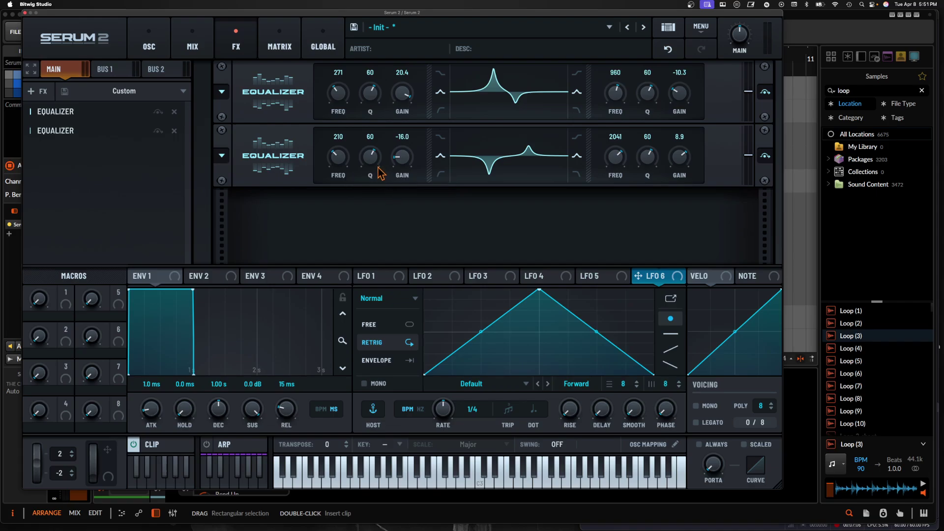
pyautogui.moveTo(371, 162); pyautogui.dragTo(367, 104)
pyautogui.moveTo(405, 164)
pyautogui.mouseDown()
pyautogui.moveTo(401, 182)
pyautogui.moveTo(403, 33)
pyautogui.moveTo(394, 154)
pyautogui.moveTo(409, 169)
pyautogui.mouseUp()
pyautogui.moveTo(648, 157); pyautogui.dragTo(648, 162)
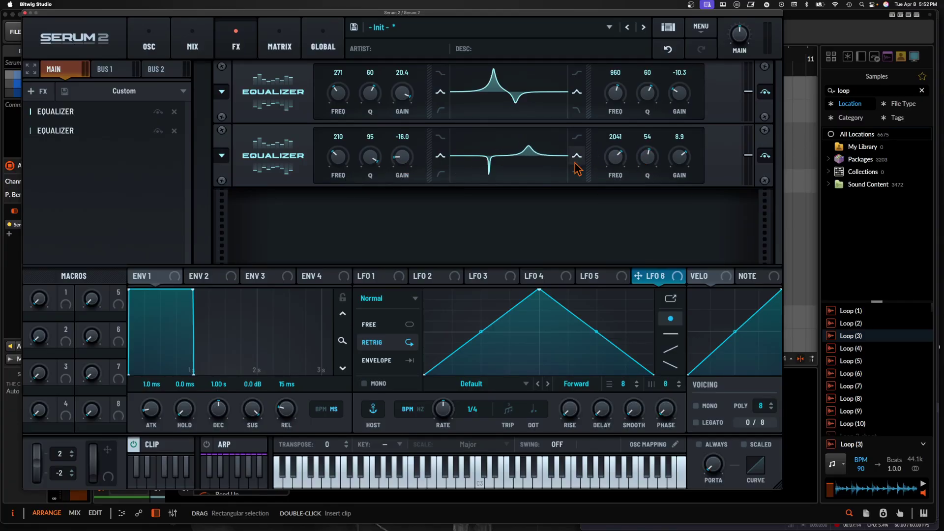
pyautogui.moveTo(345, 160); pyautogui.dragTo(346, 151)
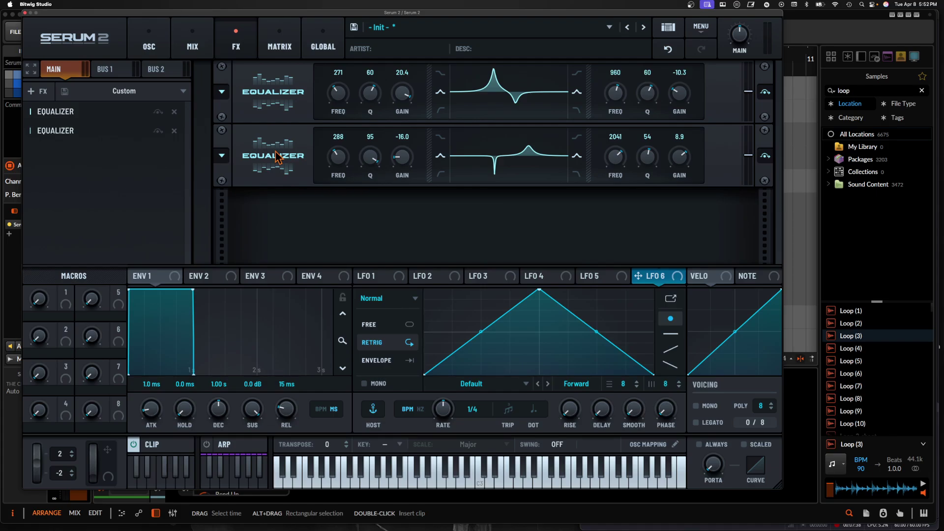
# - Choose the Frequency Response display mode for Filter 1 on the oscillator page, then return to the effects rack
pyautogui.click(149, 43)
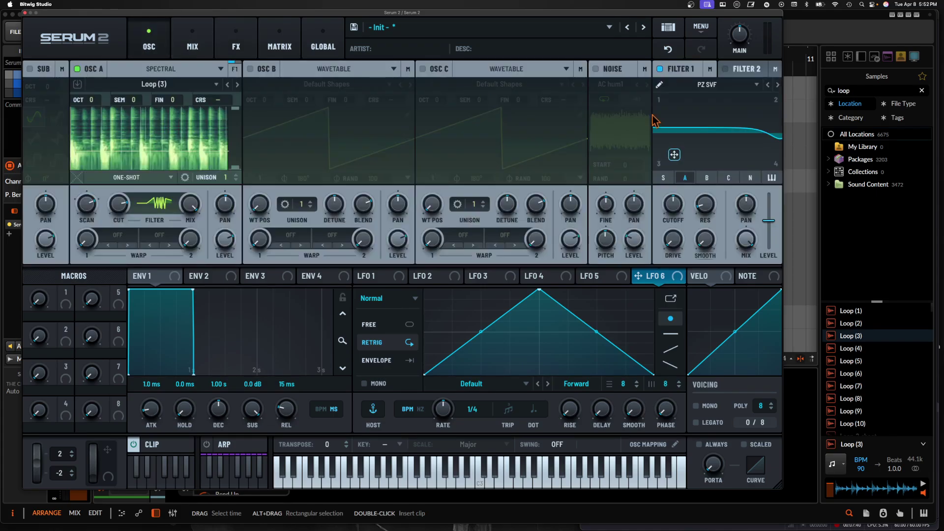
pyautogui.rightClick(744, 127)
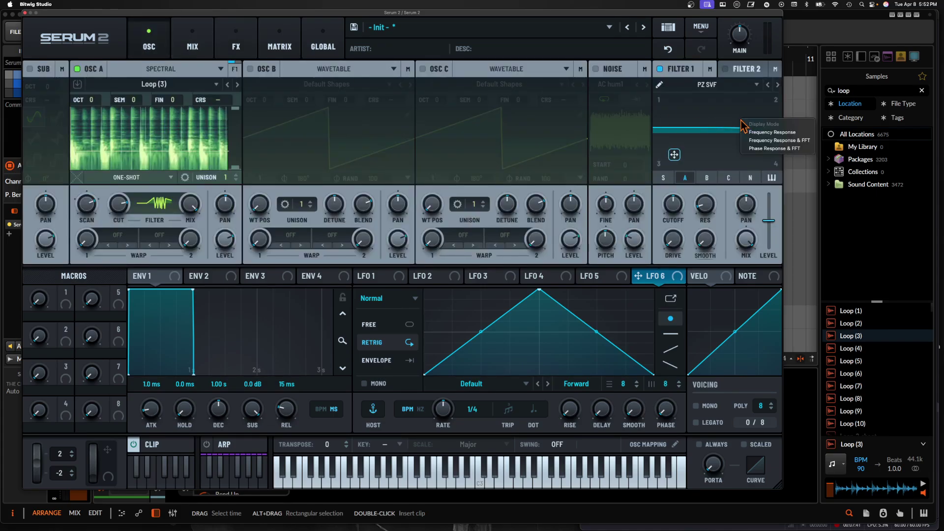
pyautogui.click(775, 133)
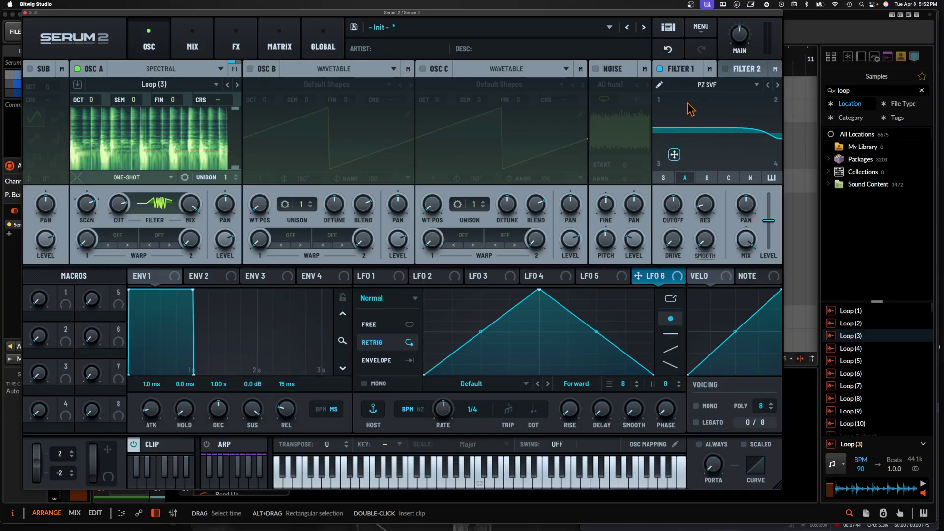
pyautogui.click(238, 49)
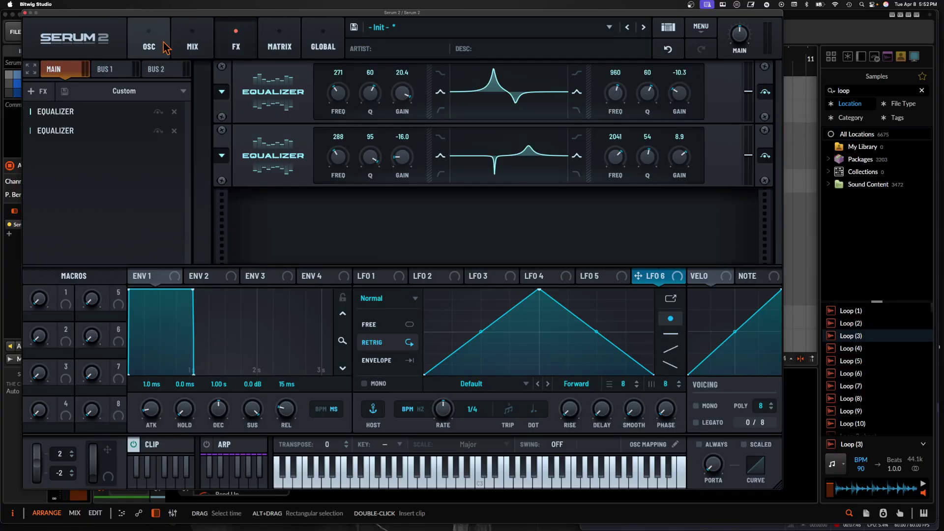
pyautogui.click(149, 47)
pyautogui.click(237, 47)
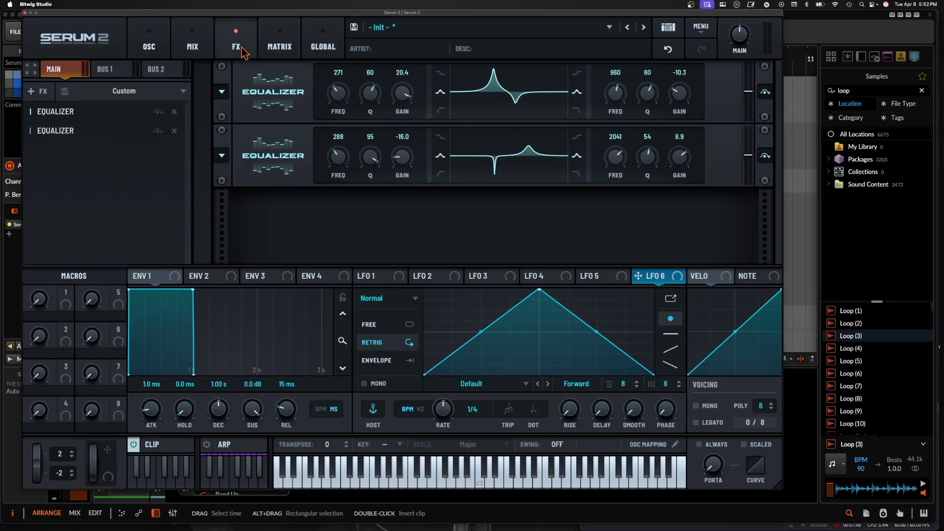
# - Add a Filter to the main effects chain and choose its Frequency Response & FFT display mode
pyautogui.click(38, 93)
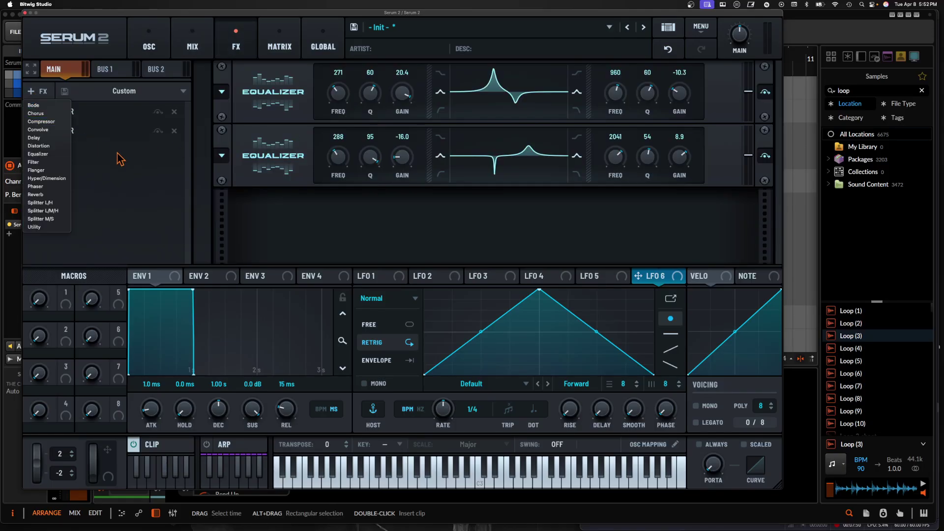
pyautogui.click(35, 163)
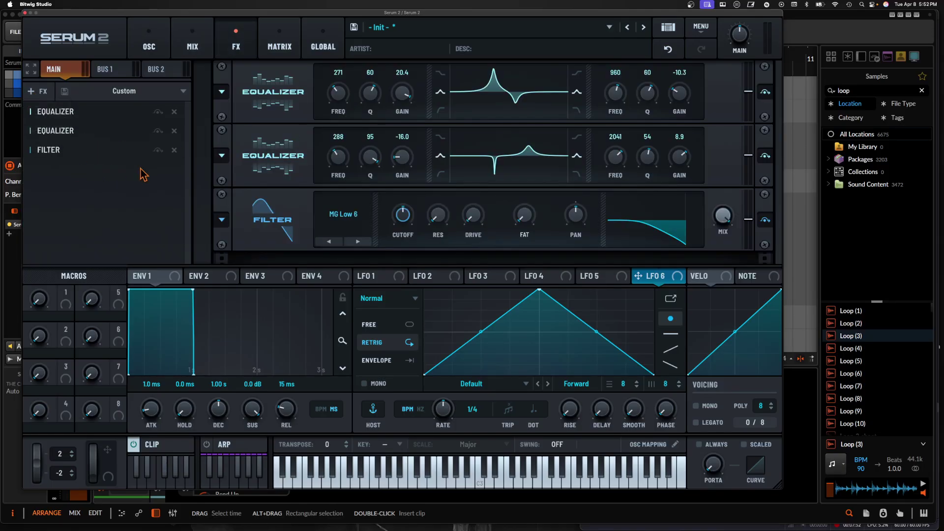
pyautogui.rightClick(636, 222)
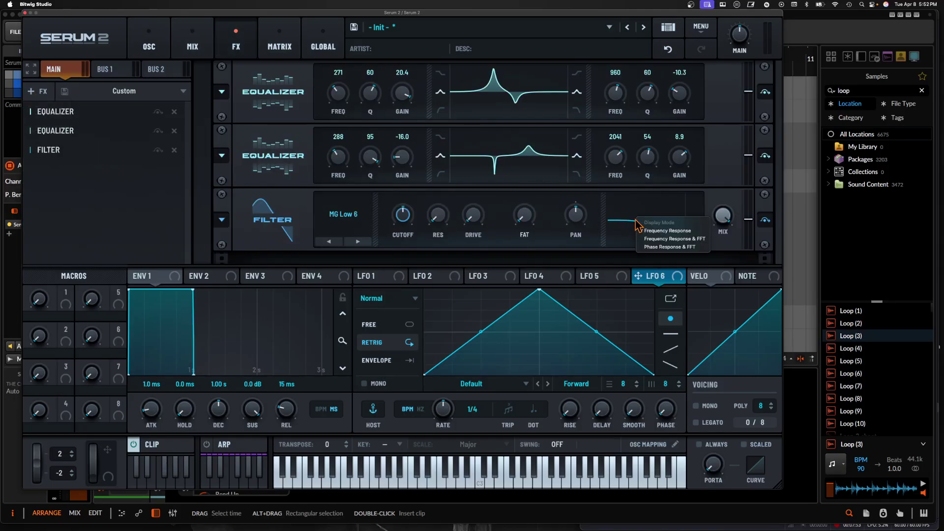
pyautogui.click(654, 239)
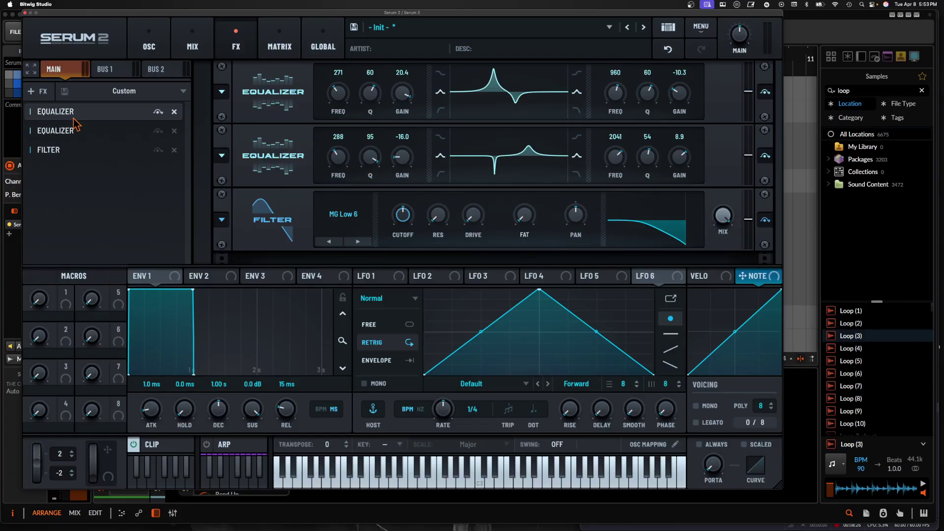
# - Remove both Equalizers and the Filter from the main effects chain
pyautogui.click(174, 112)
pyautogui.click(174, 112)
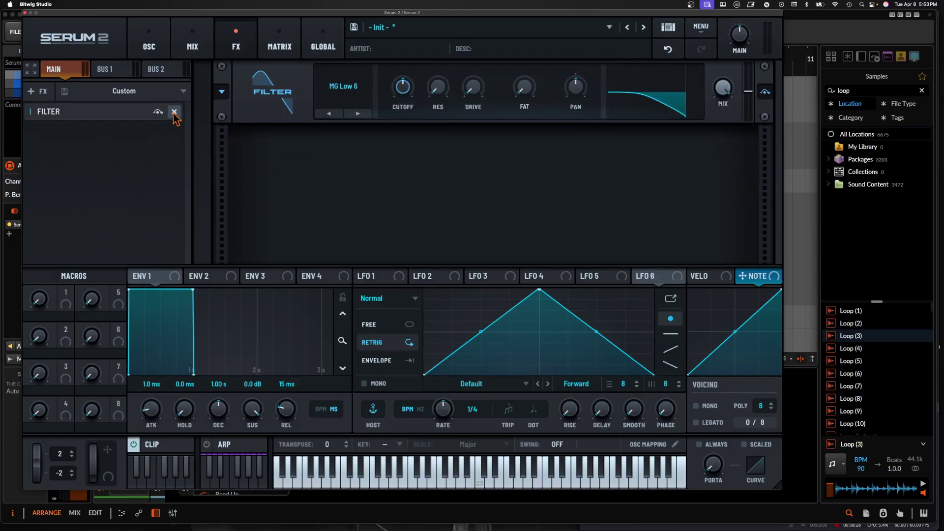
pyautogui.click(174, 112)
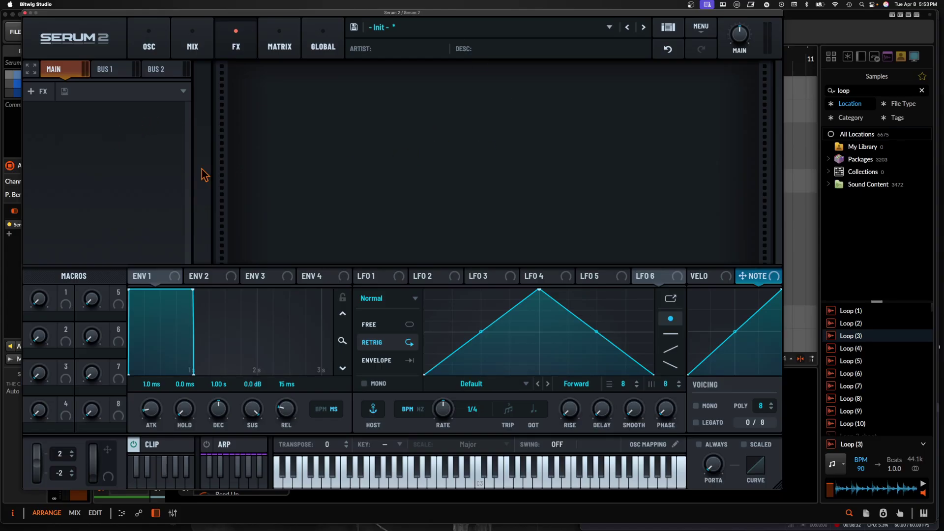
# - Add a Bode effect to the main chain and view the Bus 1 and Bus 2 chains before returning to Main
pyautogui.click(38, 92)
pyautogui.click(43, 106)
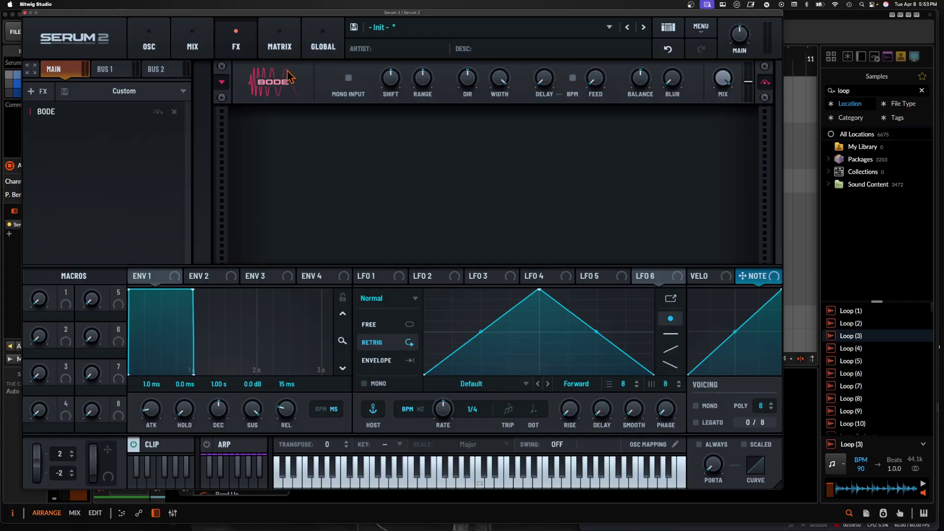
pyautogui.click(101, 70)
pyautogui.click(149, 69)
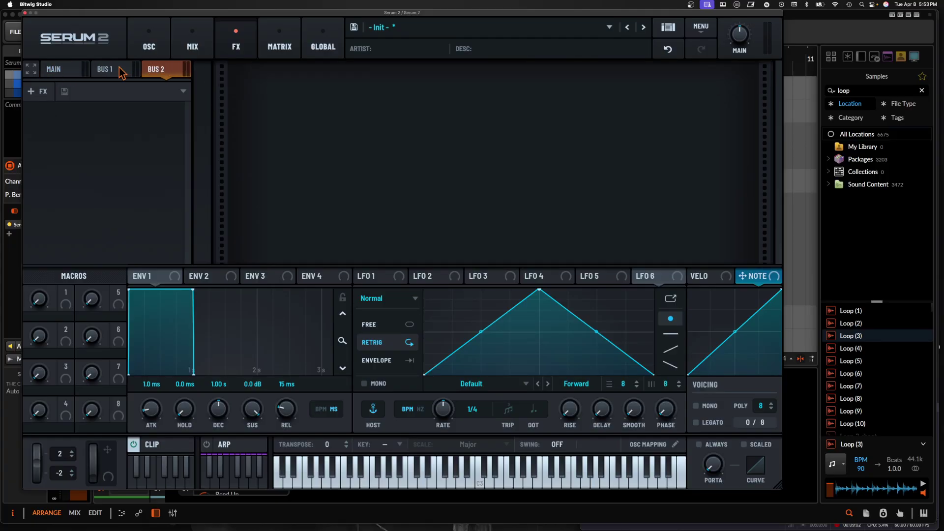
pyautogui.click(55, 69)
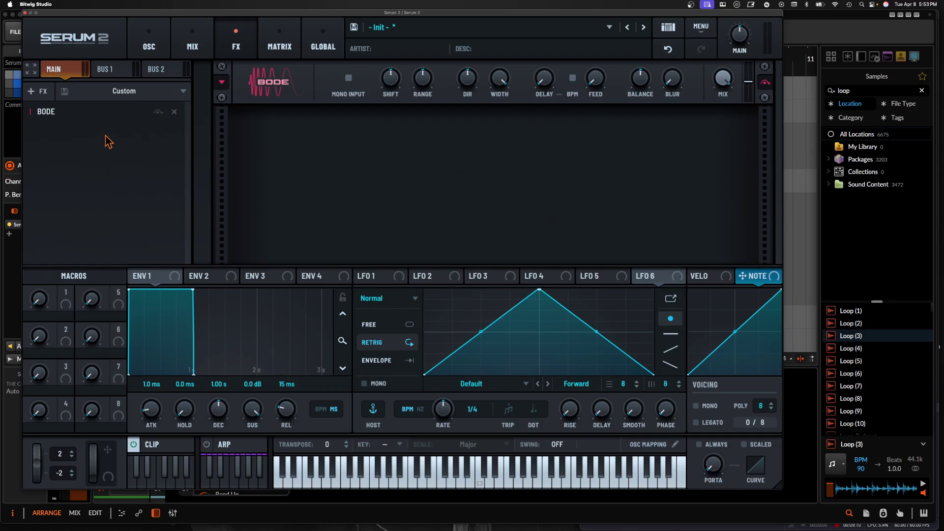
# - Expand the effects rack to full height and look at the Bode module's preset and duplicate options
pyautogui.click(30, 69)
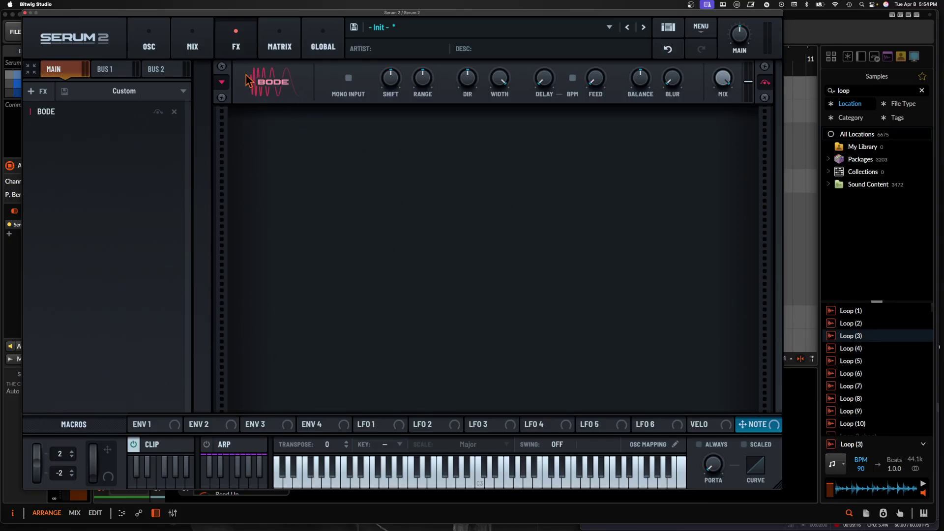
pyautogui.click(224, 83)
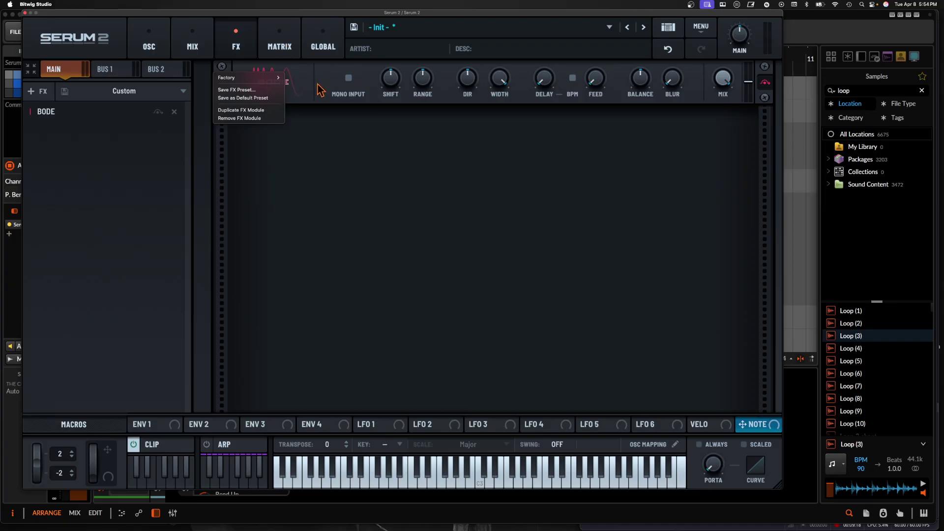
pyautogui.click(320, 86)
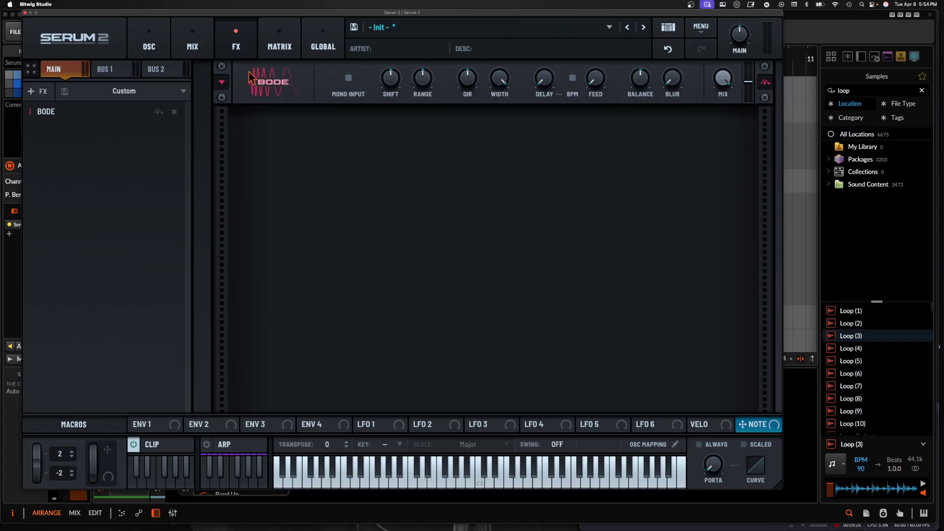
# - Replace the Bode effect in the main chain with a Distortion and set its type to Overdrive
pyautogui.click(174, 113)
pyautogui.click(38, 94)
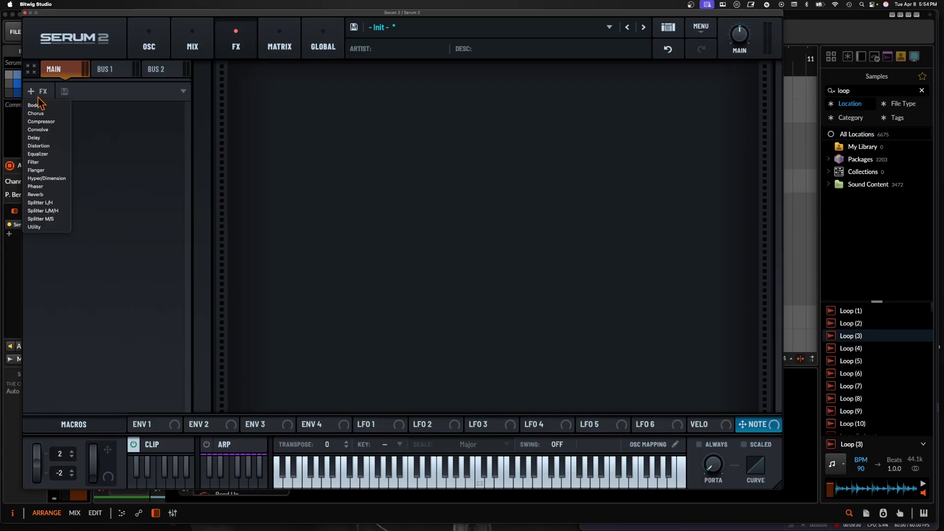
pyautogui.click(44, 147)
pyautogui.click(350, 114)
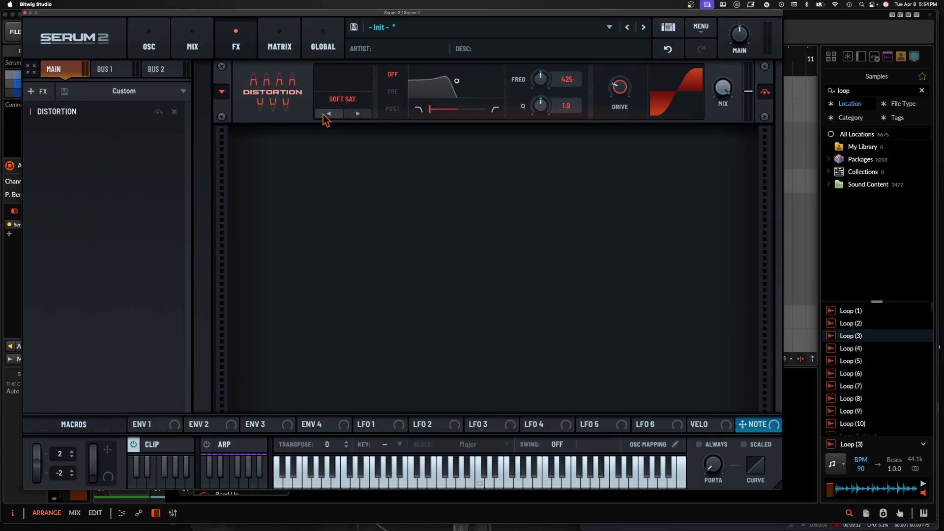
pyautogui.click(350, 114)
pyautogui.click(350, 115)
pyautogui.click(351, 115)
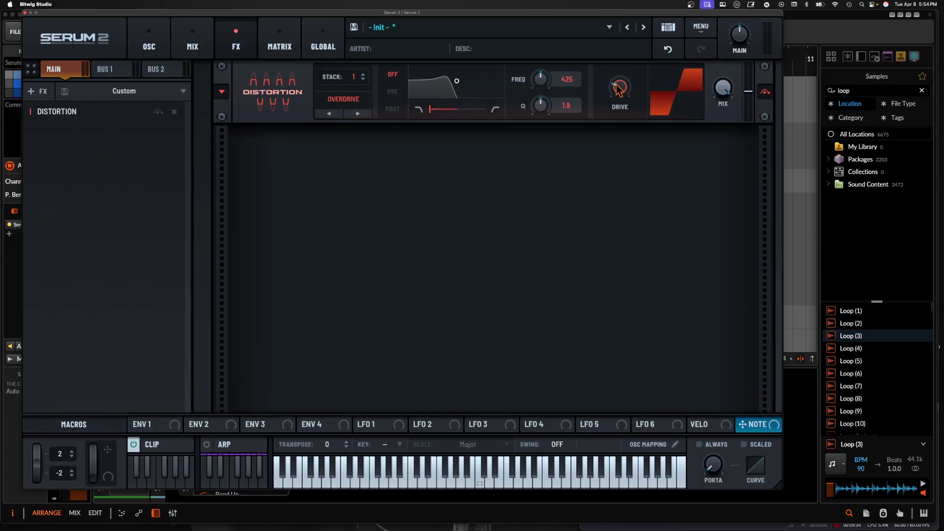
# - Lower the Overdrive distortion's drive to its minimum and adjust the main output volume
pyautogui.moveTo(619, 87); pyautogui.dragTo(631, 289)
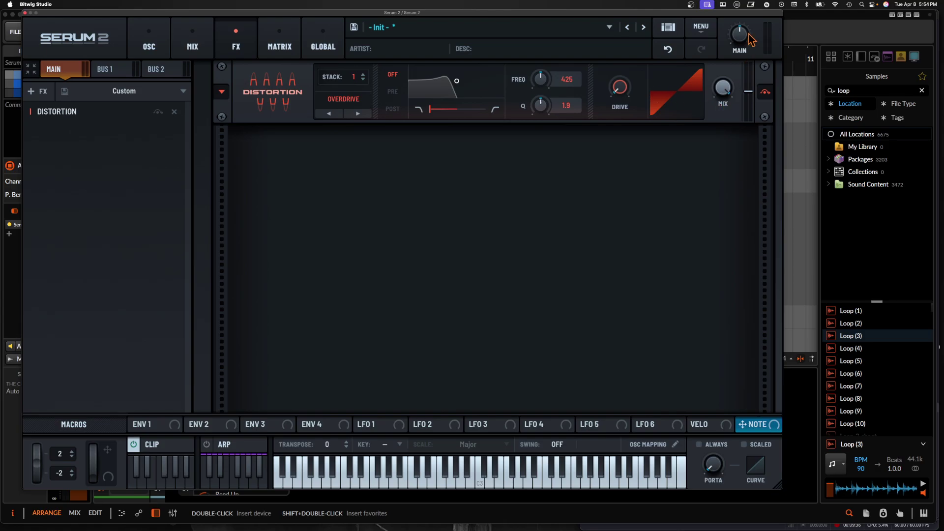
pyautogui.scroll(2, 738, 44)
pyautogui.scroll(1, 738, 44)
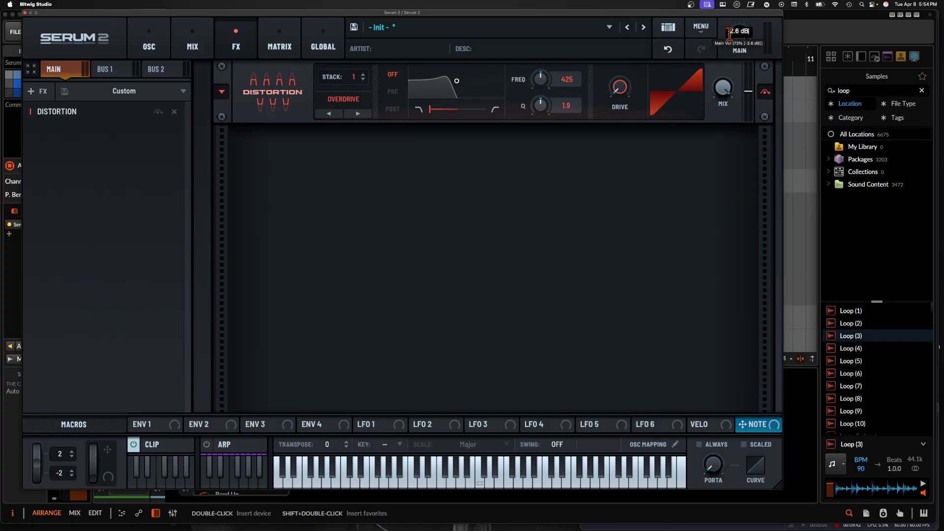
# - Add a second Distortion of the Tube type, move it above the Overdrive one, and return to the oscillator page
pyautogui.click(37, 91)
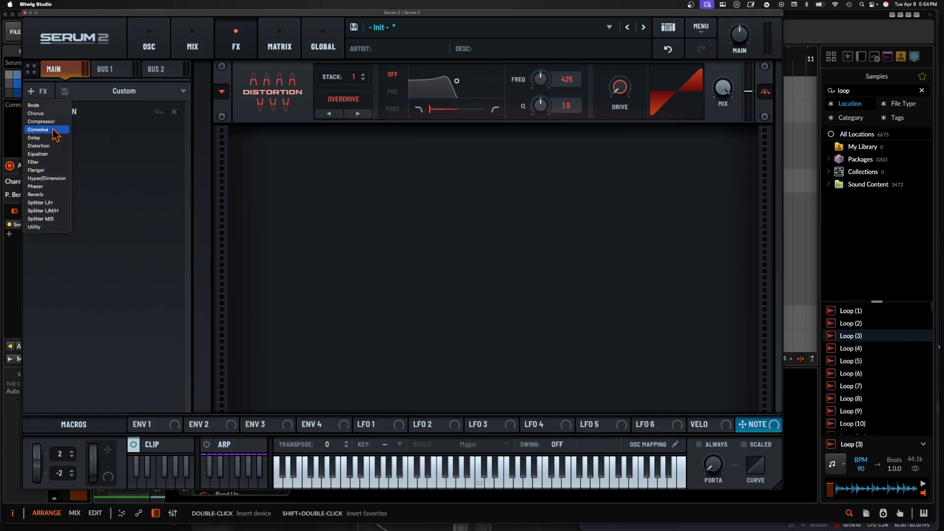
pyautogui.click(50, 146)
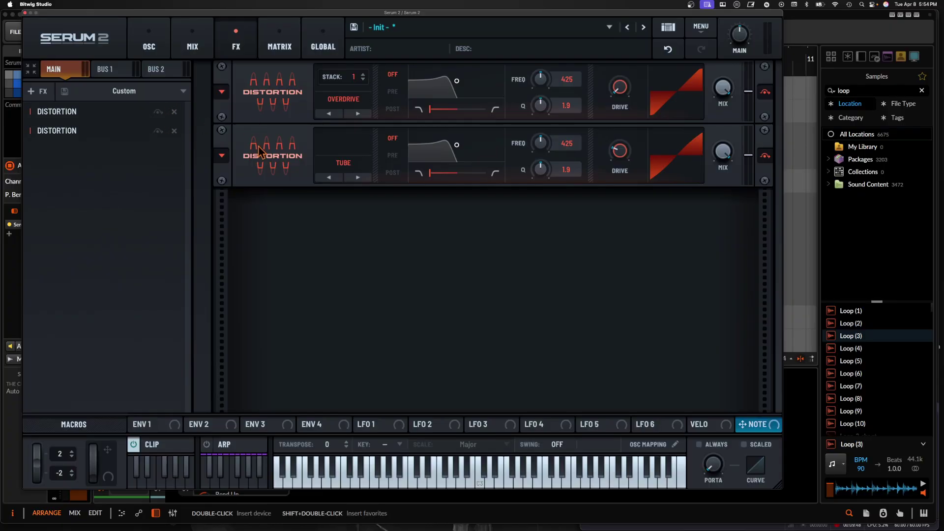
pyautogui.moveTo(46, 132); pyautogui.dragTo(45, 104)
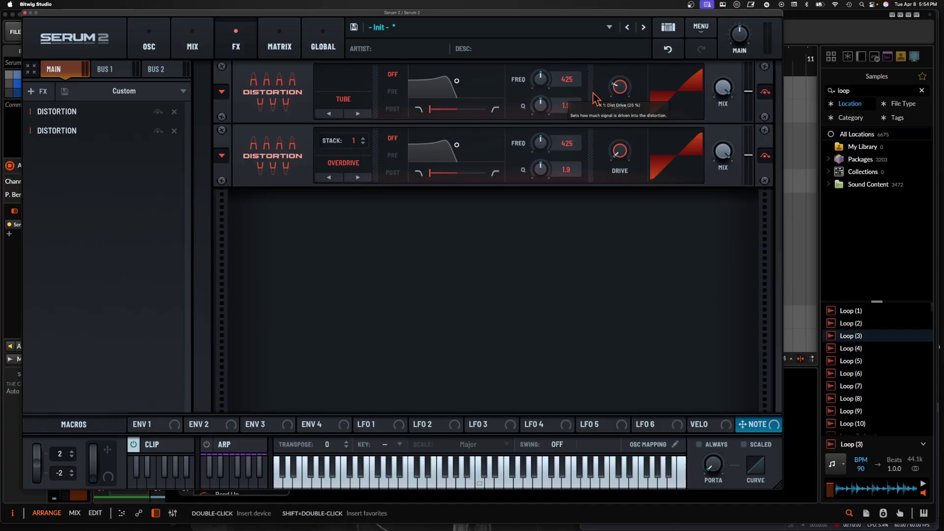
pyautogui.click(151, 47)
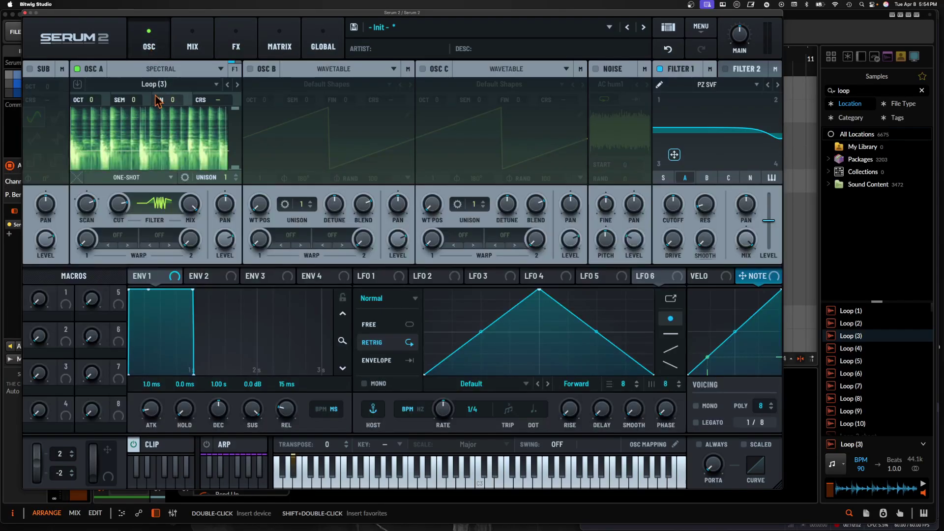
# - Switch oscillator A from Spectral to Wavetable mode and set its wavetable position to 2 for a sine wave
pyautogui.click(152, 69)
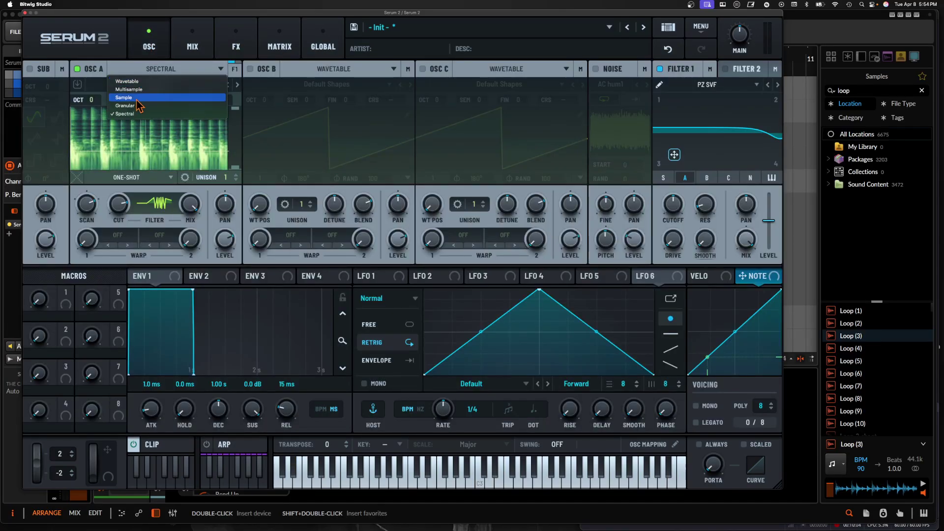
pyautogui.click(130, 82)
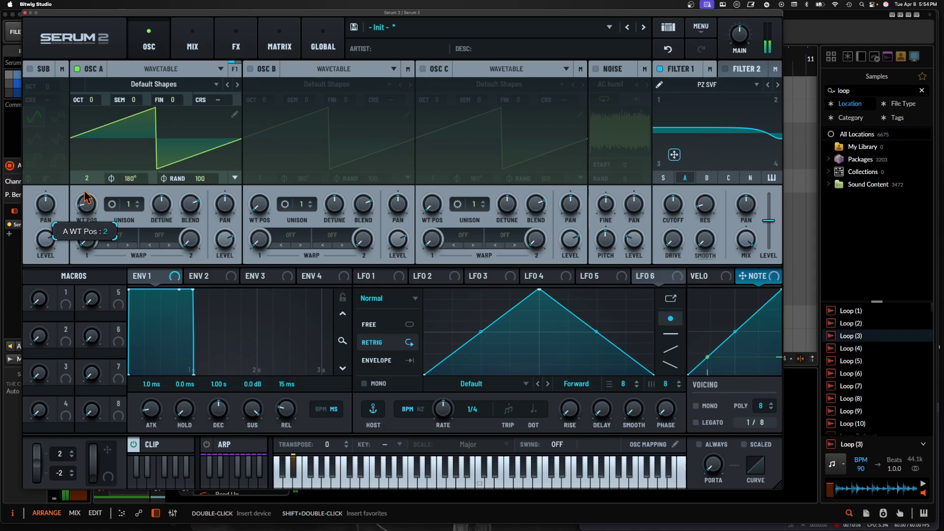
pyautogui.moveTo(87, 178)
pyautogui.mouseDown()
pyautogui.moveTo(87, 167)
pyautogui.moveTo(84, 178)
pyautogui.mouseUp()
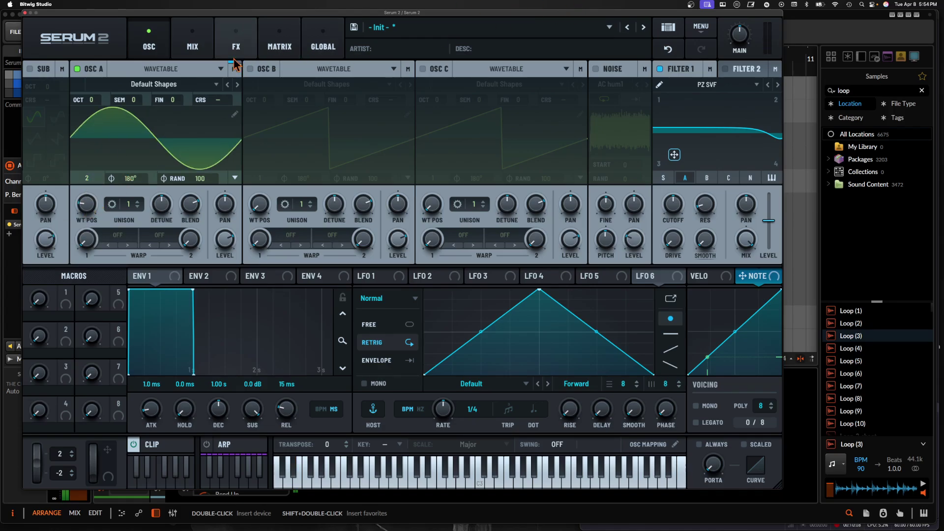
# - In the effects rack, adjust the drive and mix of the Tube distortion
pyautogui.click(221, 47)
pyautogui.moveTo(621, 88); pyautogui.dragTo(620, 74)
pyautogui.moveTo(750, 92); pyautogui.dragTo(752, 64)
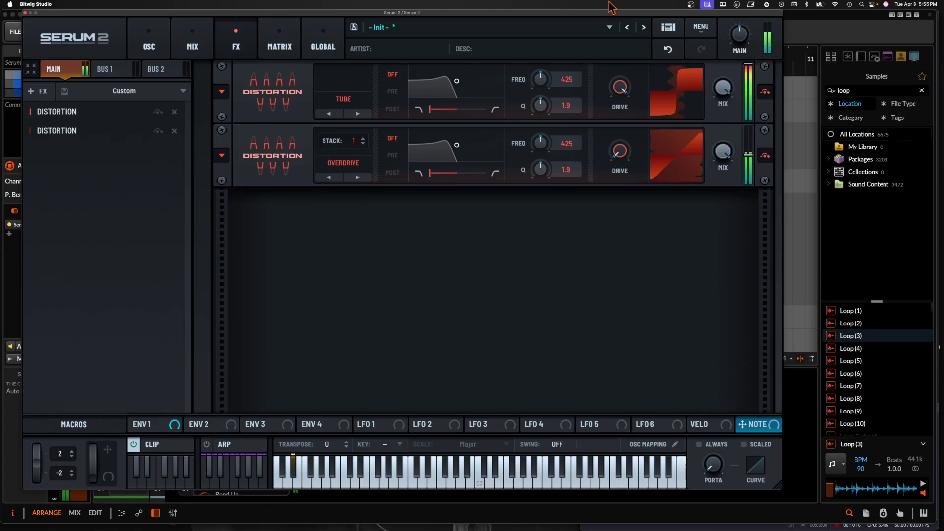
# - Move the plug-in window aside to check the Serum 2 track's level meter, and move it back
pyautogui.moveTo(521, 14); pyautogui.dragTo(718, 8)
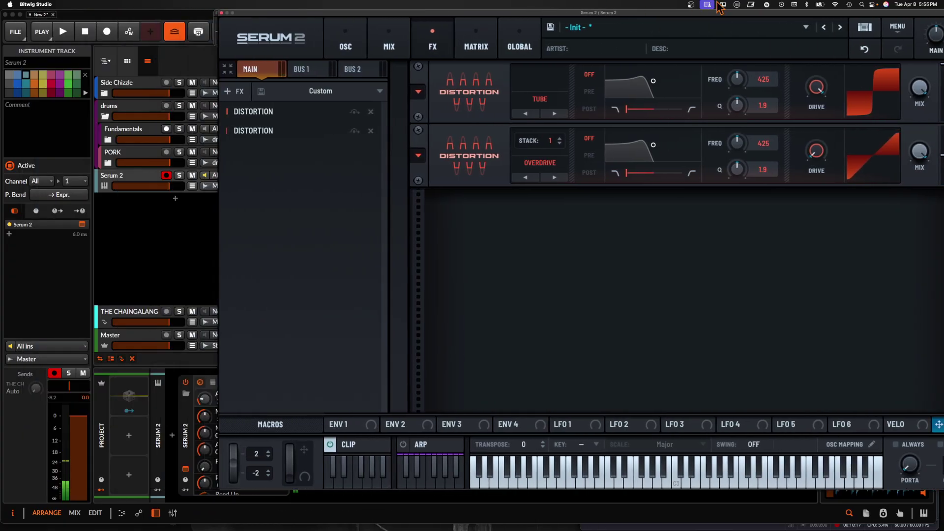
pyautogui.click(56, 400)
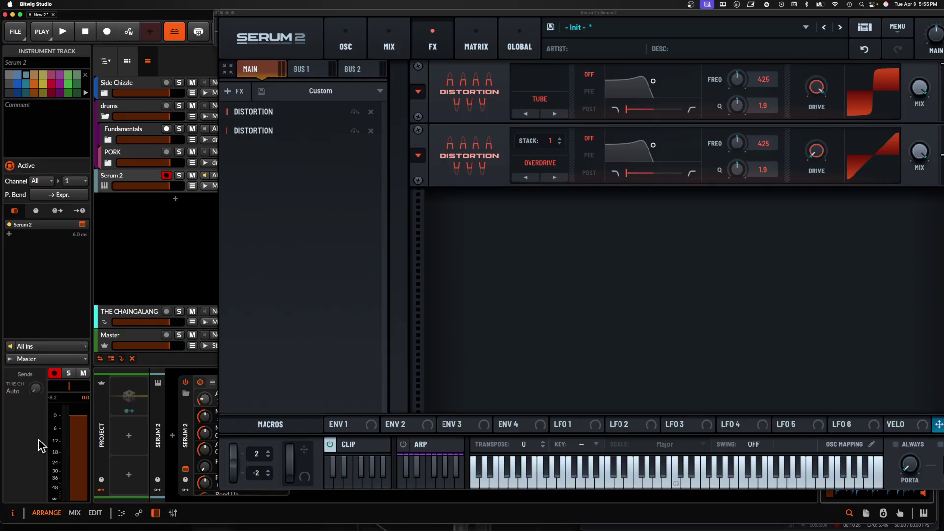
pyautogui.moveTo(541, 14); pyautogui.dragTo(366, 14)
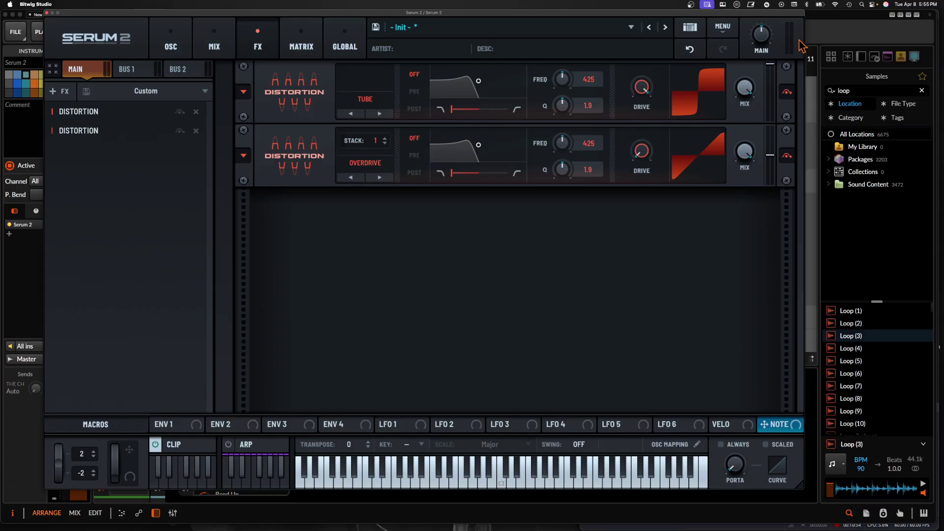
# - Examine the modulation source options offered for LFO 1's rate, without assigning one
pyautogui.click(170, 42)
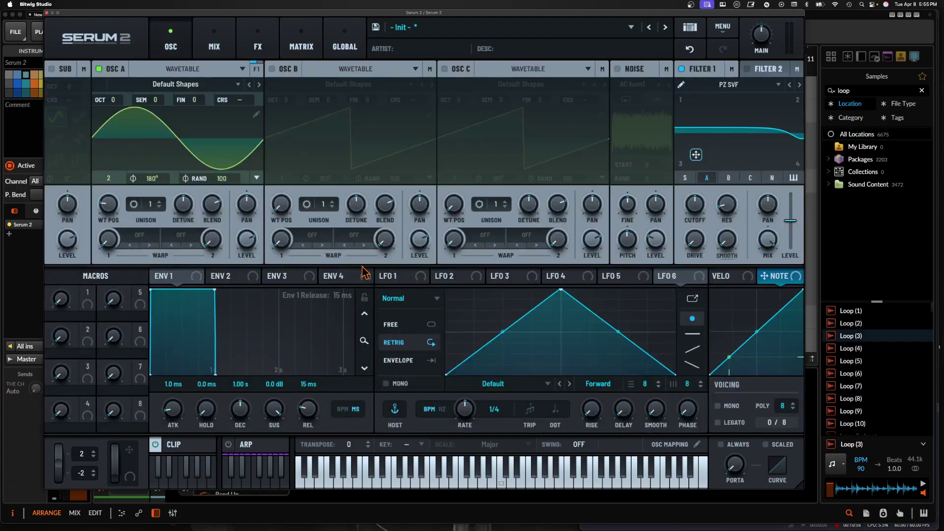
pyautogui.click(401, 278)
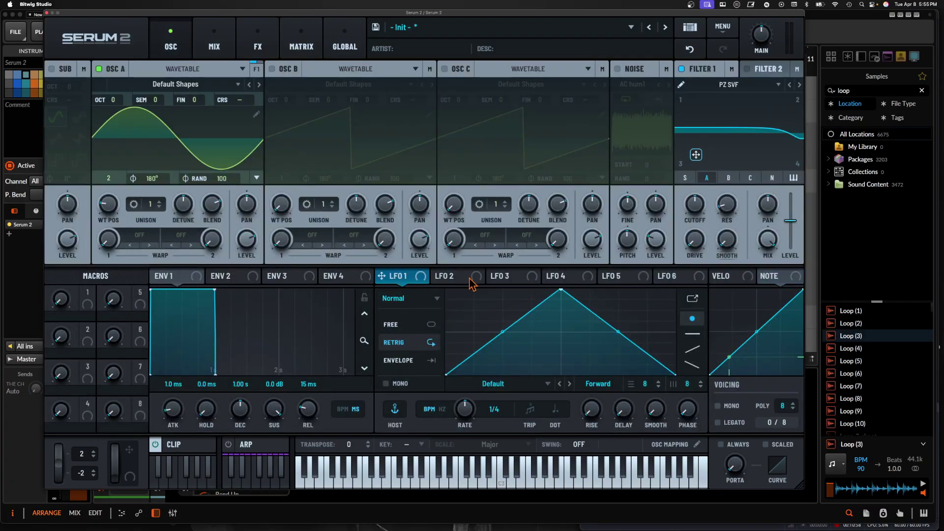
pyautogui.rightClick(472, 414)
pyautogui.moveTo(511, 430)
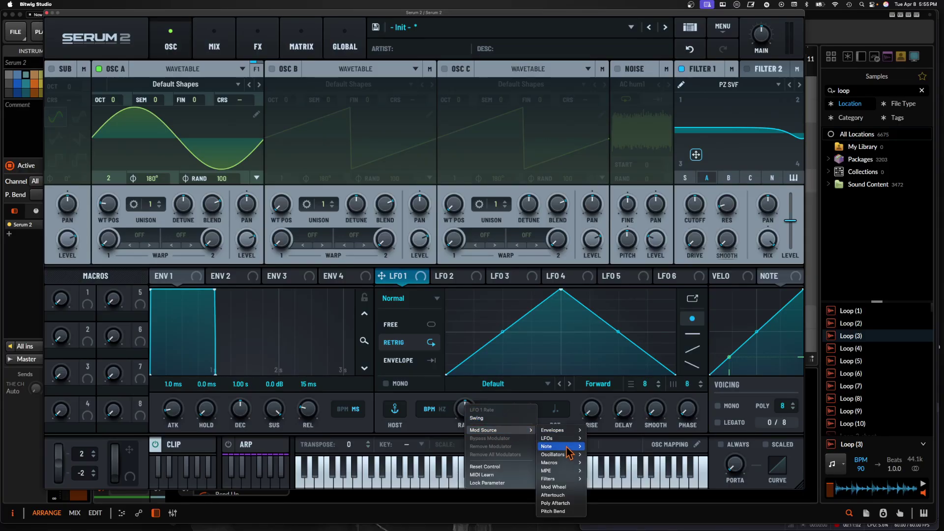
pyautogui.click(455, 303)
# - Reshape LFO 1 into a falling ramp and LFO 2 into a rising ramp
pyautogui.click(445, 277)
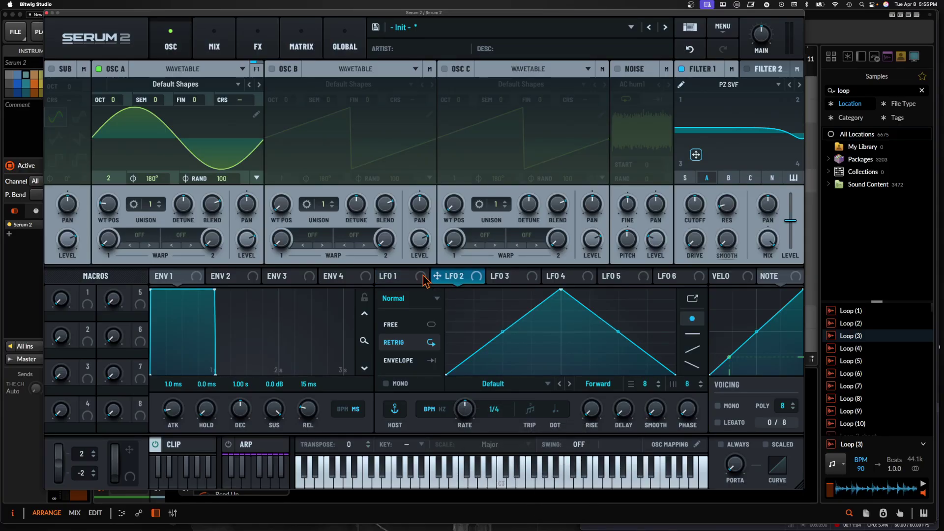
pyautogui.click(422, 278)
pyautogui.moveTo(561, 290); pyautogui.dragTo(442, 294)
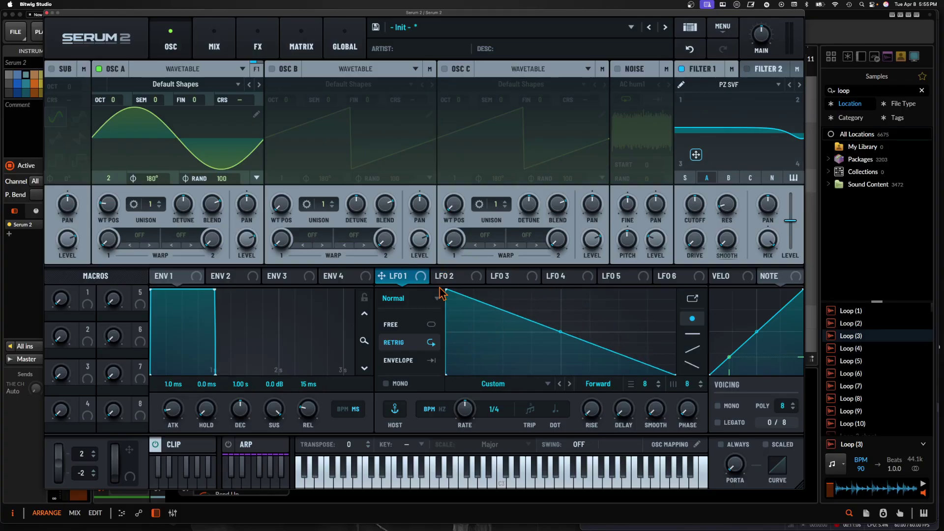
pyautogui.click(450, 277)
pyautogui.moveTo(561, 290); pyautogui.dragTo(676, 290)
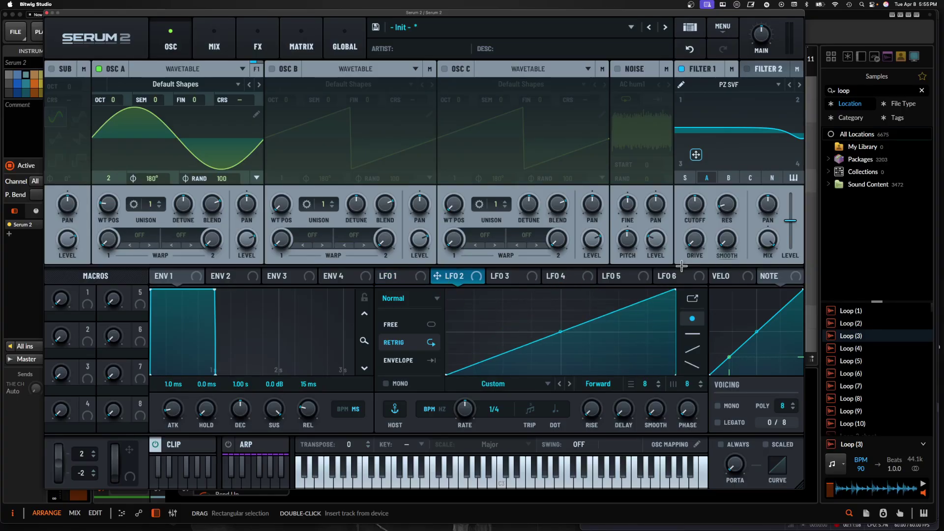
# - Swap LFO 1 and LFO 2 and compare their curves
pyautogui.click(396, 277)
pyautogui.click(437, 278)
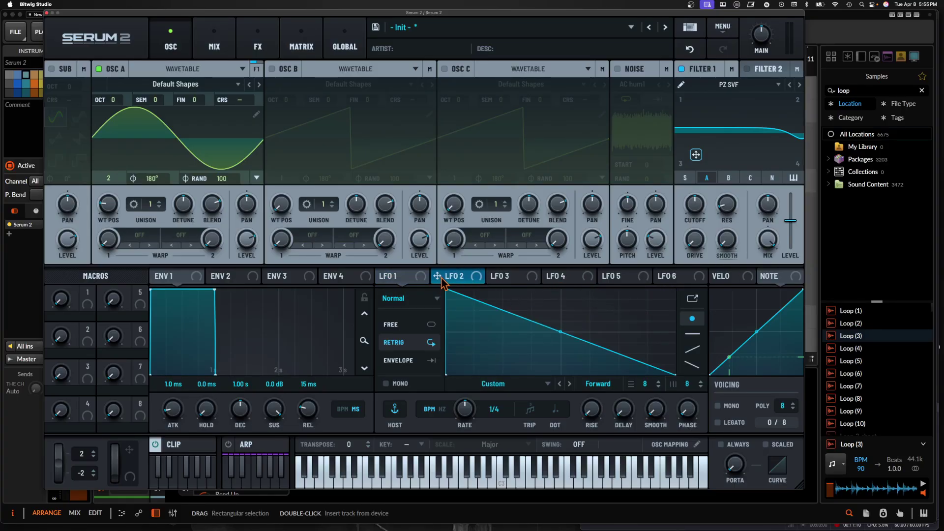
pyautogui.moveTo(442, 279); pyautogui.dragTo(397, 296)
pyautogui.click(396, 282)
pyautogui.click(443, 278)
pyautogui.click(403, 276)
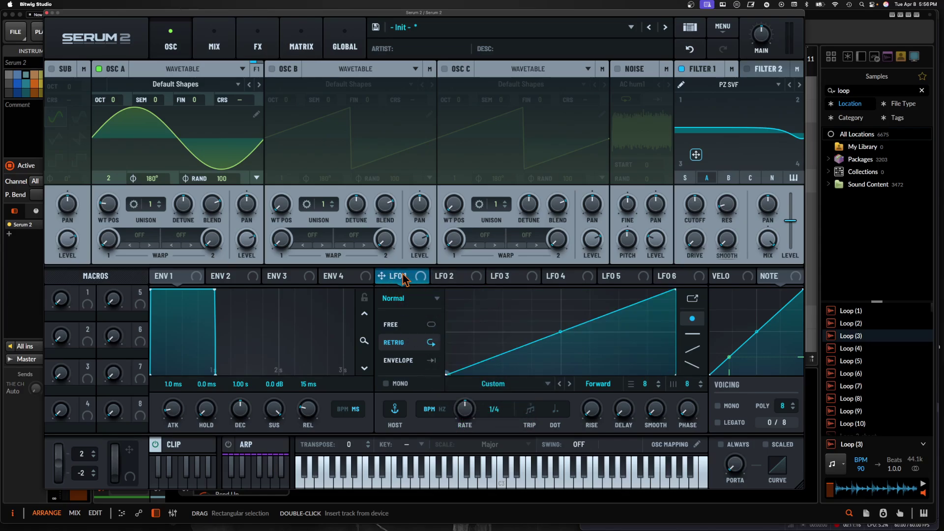
# - Assign LFO 2 to modulate LFO 1's rate, and view the LFOs through LFO 4
pyautogui.click(439, 280)
pyautogui.moveTo(437, 283); pyautogui.dragTo(461, 417)
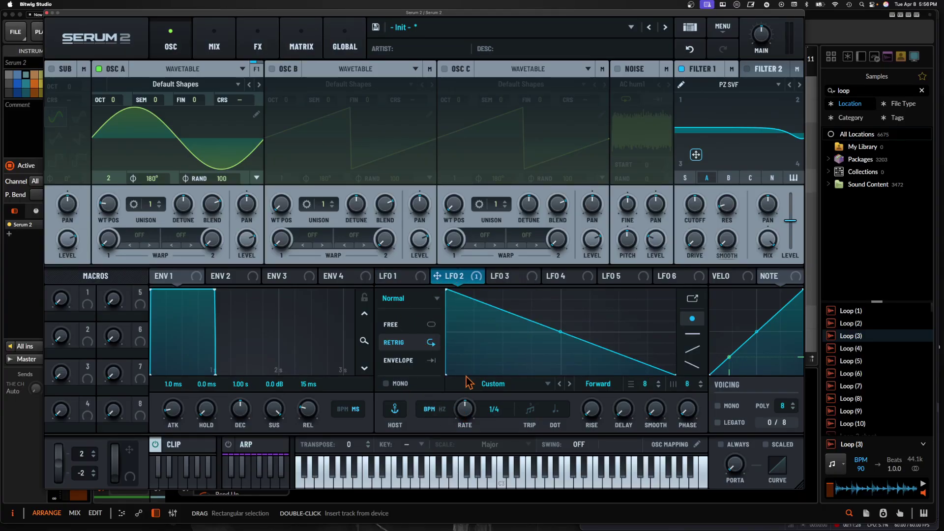
pyautogui.click(389, 275)
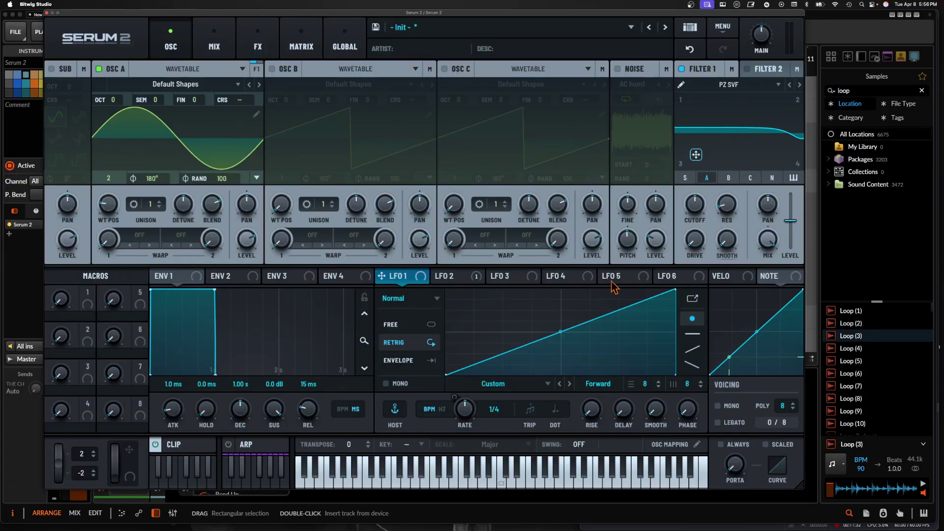
pyautogui.click(467, 276)
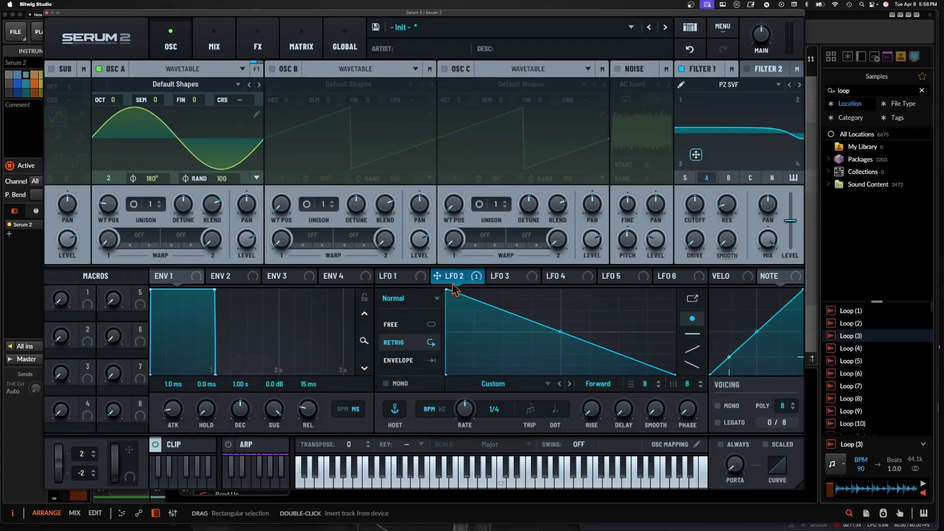
pyautogui.click(510, 278)
pyautogui.click(565, 276)
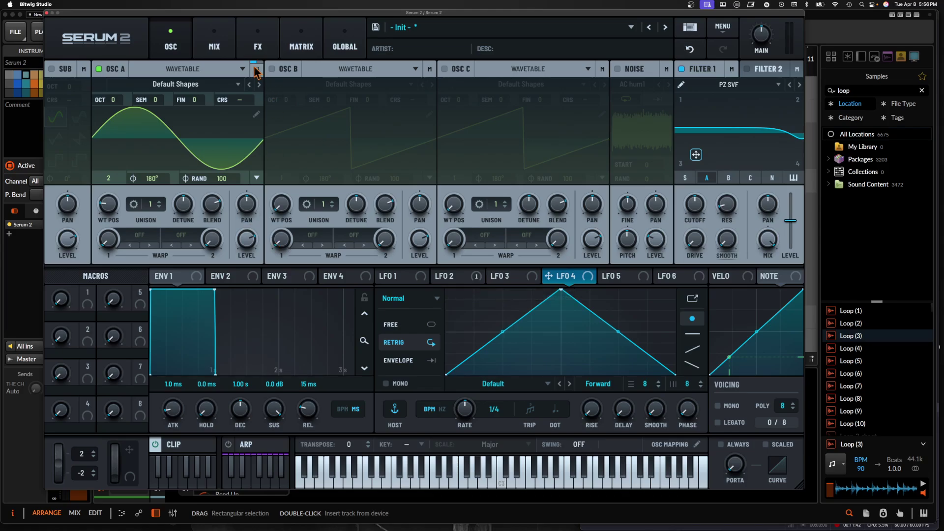
# - In the modulation matrix, set the amount of the LFO 2 to LFO 1 Rate routing to its centre
pyautogui.click(301, 45)
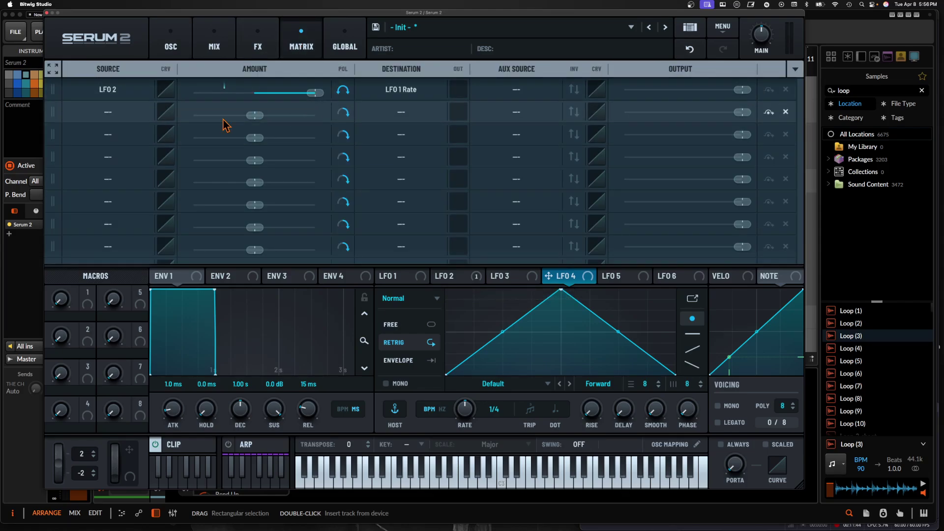
pyautogui.moveTo(325, 94)
pyautogui.mouseDown()
pyautogui.moveTo(248, 94)
pyautogui.moveTo(319, 92)
pyautogui.mouseUp()
pyautogui.click(318, 93)
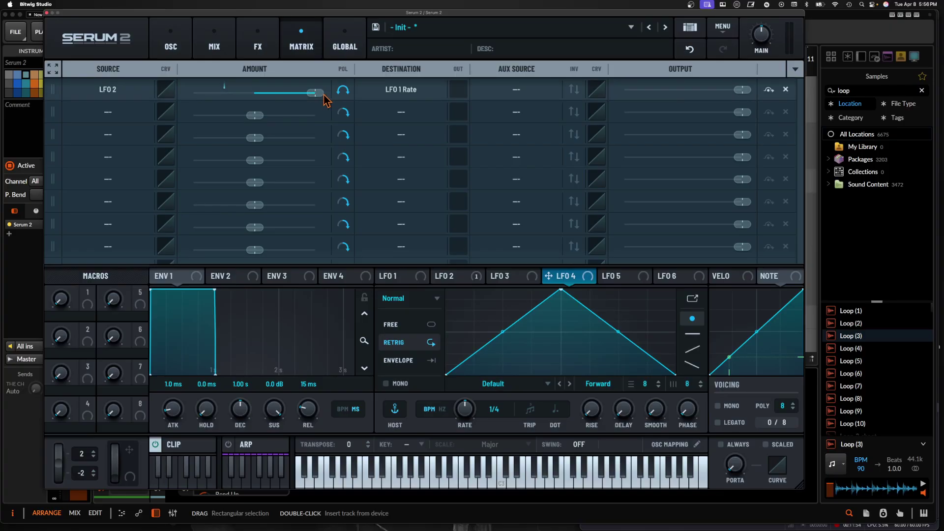
pyautogui.moveTo(320, 94); pyautogui.dragTo(255, 96)
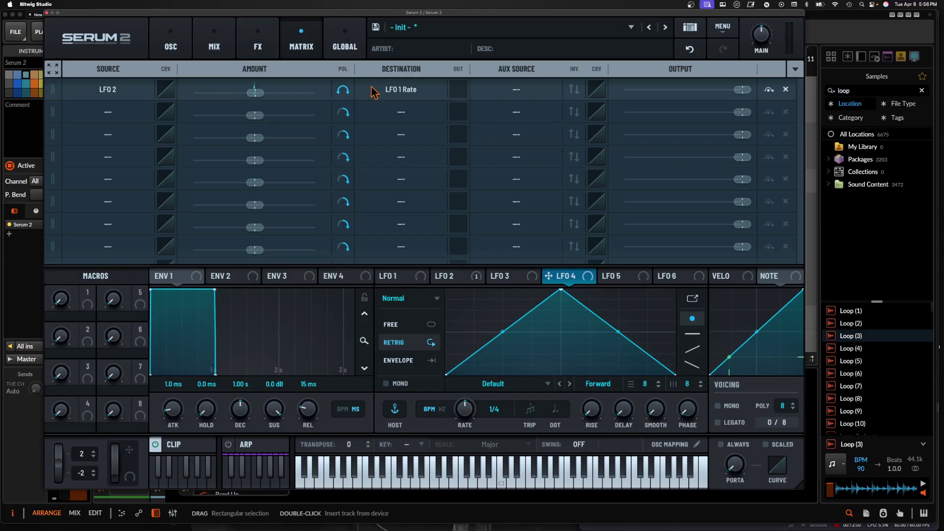
# - Examine the available modulation destinations for the LFO 2 routing and return to the oscillator page
pyautogui.click(401, 92)
pyautogui.moveTo(376, 248)
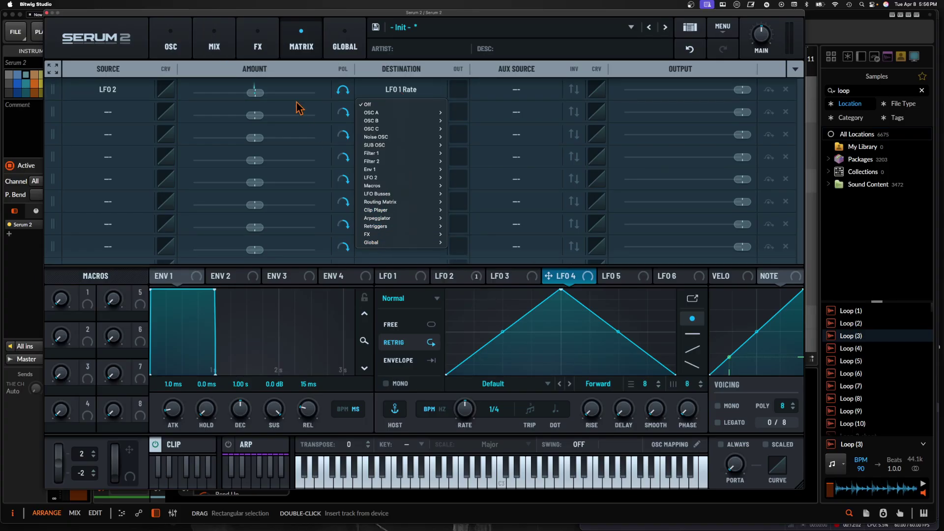
pyautogui.click(169, 45)
pyautogui.click(170, 45)
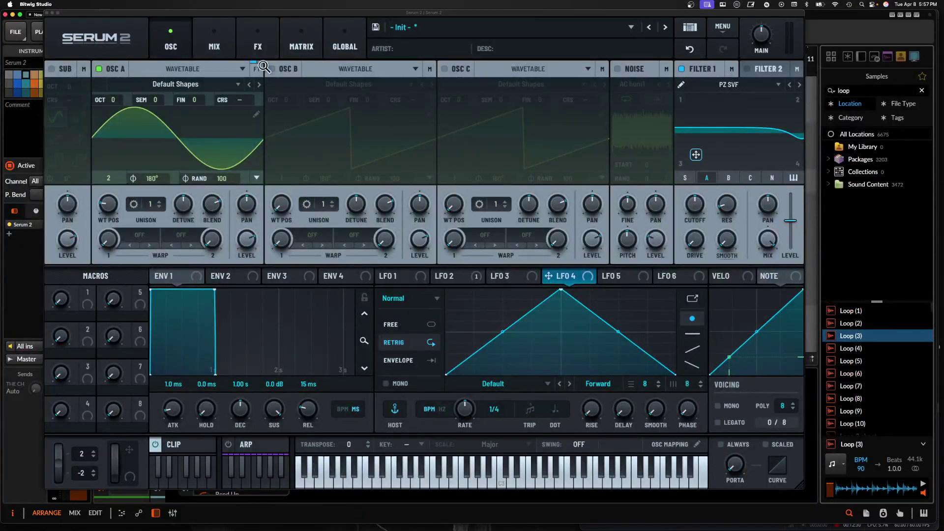
# - Change the LFO 2 routing's destination in the modulation matrix to the global Main Tuning
pyautogui.click(258, 46)
pyautogui.click(301, 46)
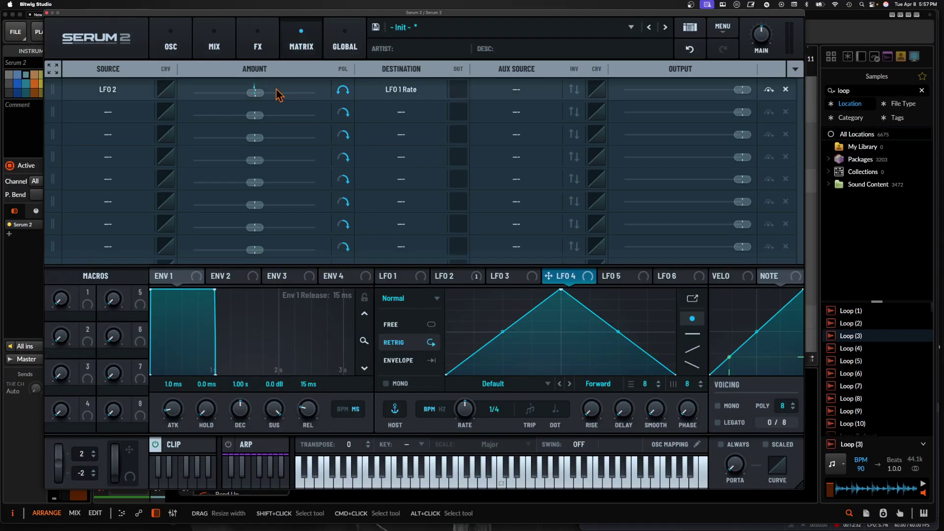
pyautogui.click(402, 89)
pyautogui.moveTo(428, 242)
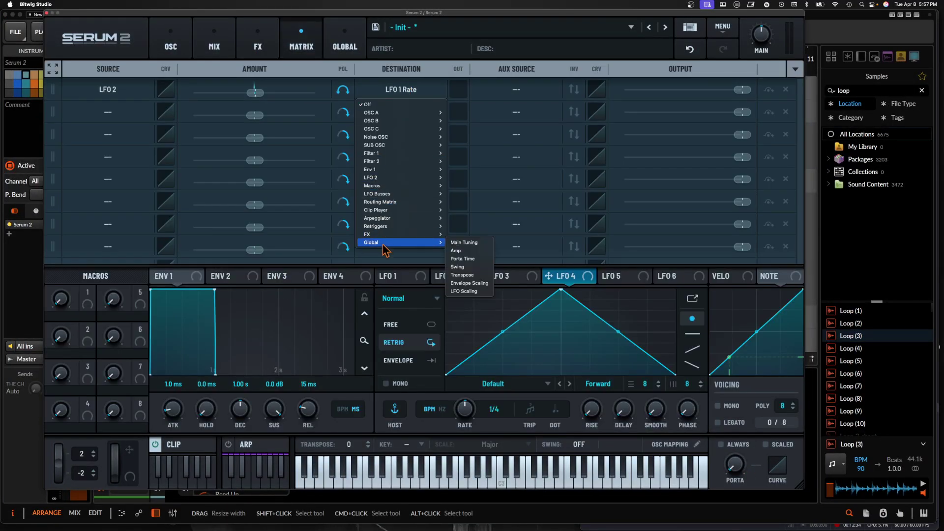
pyautogui.click(464, 243)
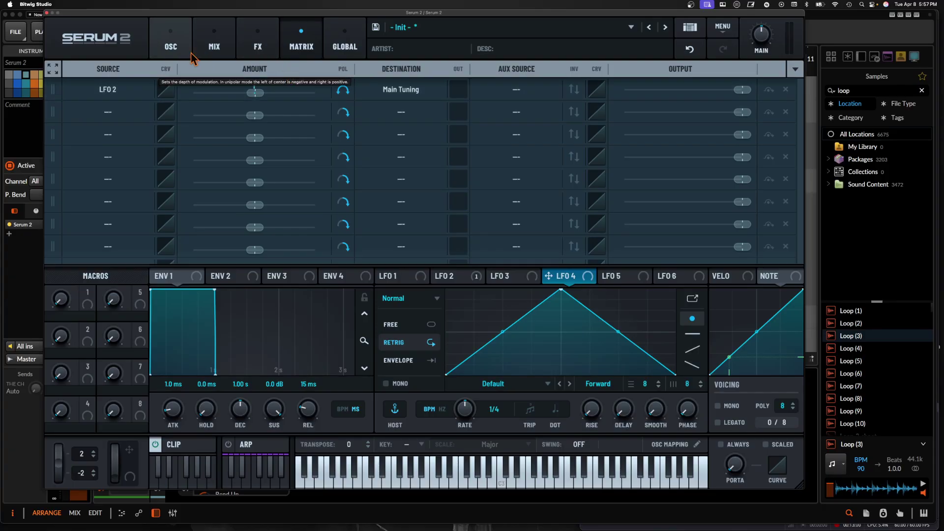
# - Look through the oscillator, mixer and effects pages
pyautogui.click(170, 47)
pyautogui.click(206, 48)
pyautogui.click(258, 47)
pyautogui.click(213, 46)
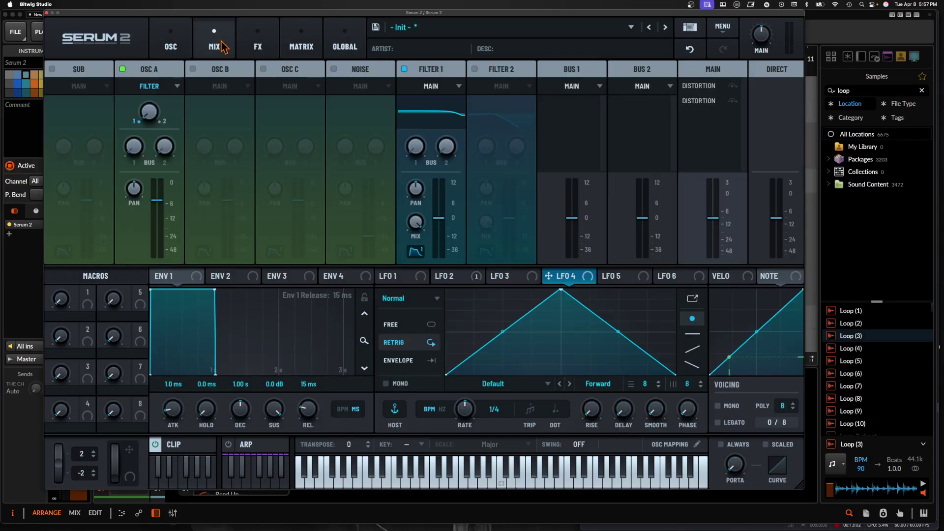
pyautogui.click(173, 46)
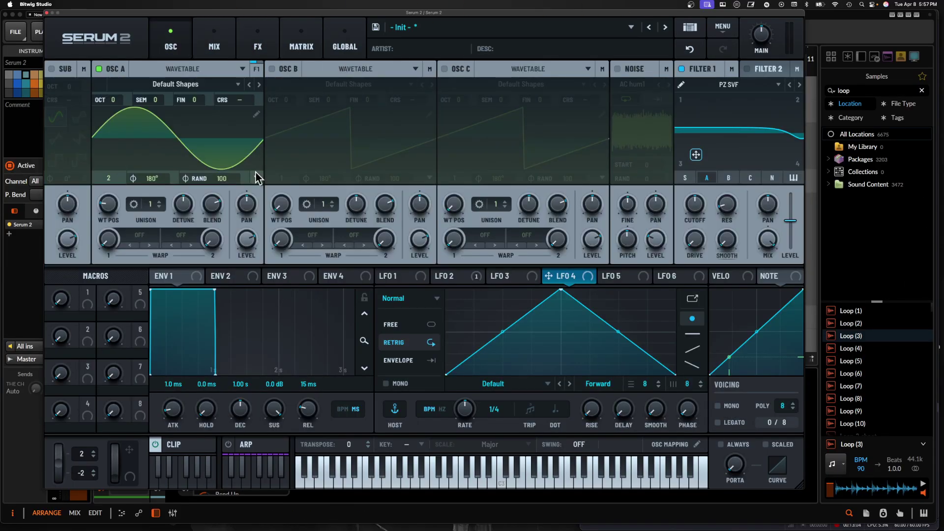
pyautogui.click(270, 47)
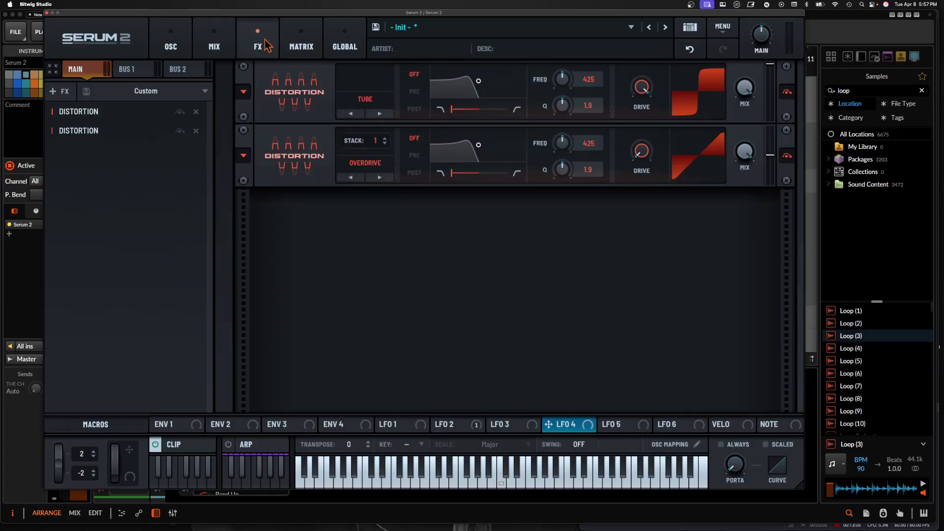
# - Examine the auxiliary source options for the LFO 2 routing in the modulation matrix
pyautogui.click(301, 46)
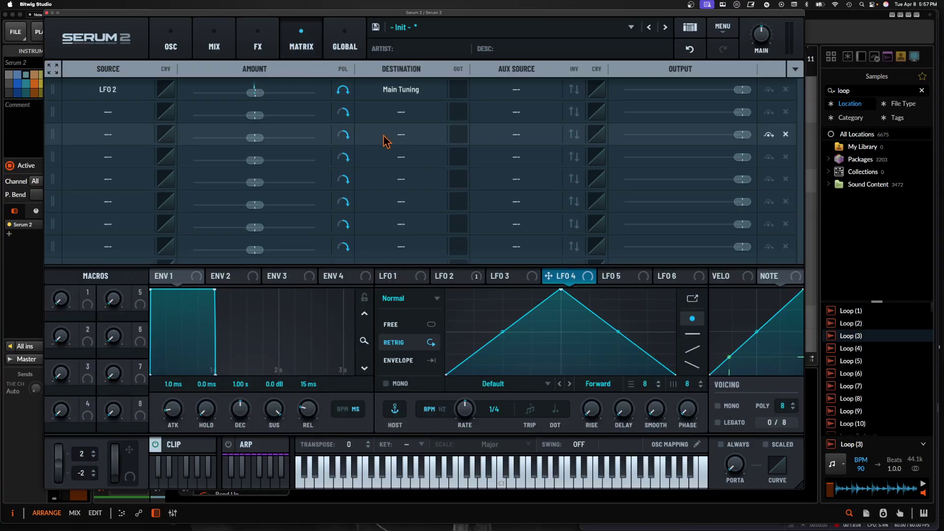
pyautogui.click(507, 90)
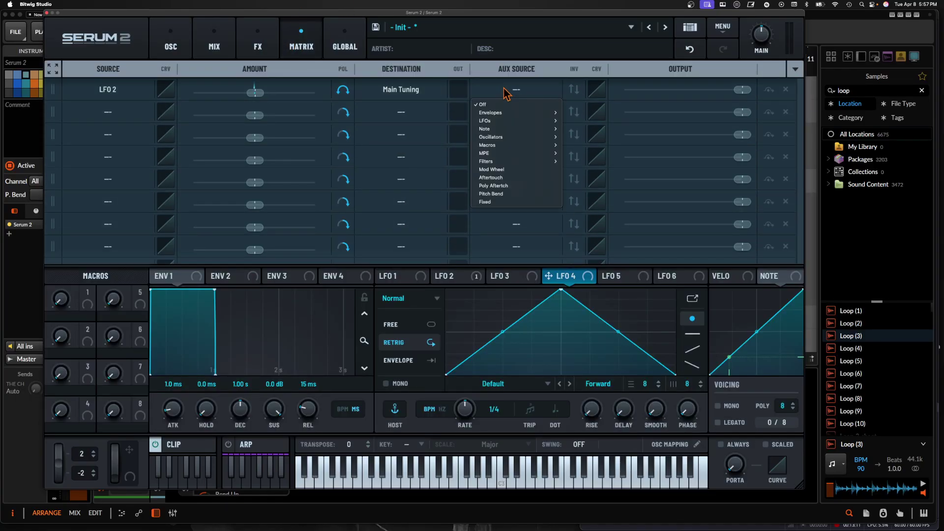
pyautogui.click(585, 94)
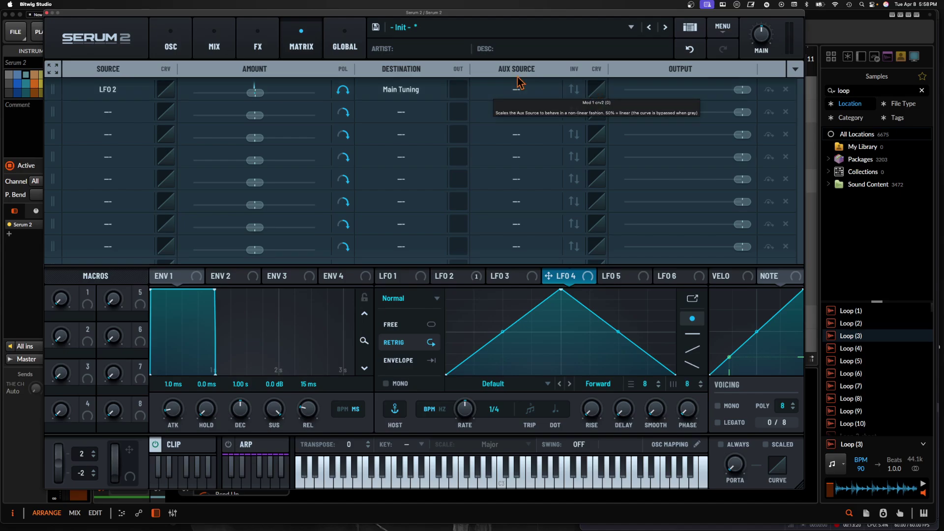
# - Return to the oscillator page and enable oscillator B
pyautogui.click(171, 42)
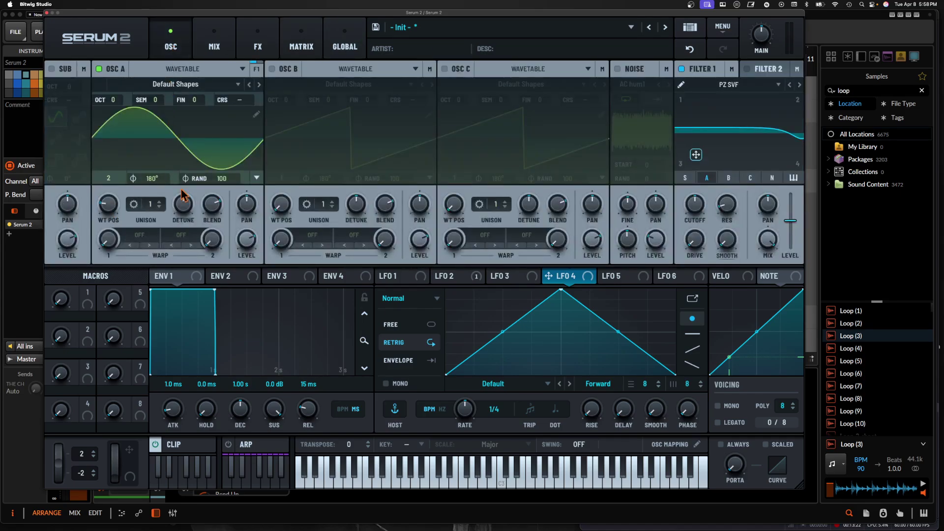
pyautogui.click(272, 70)
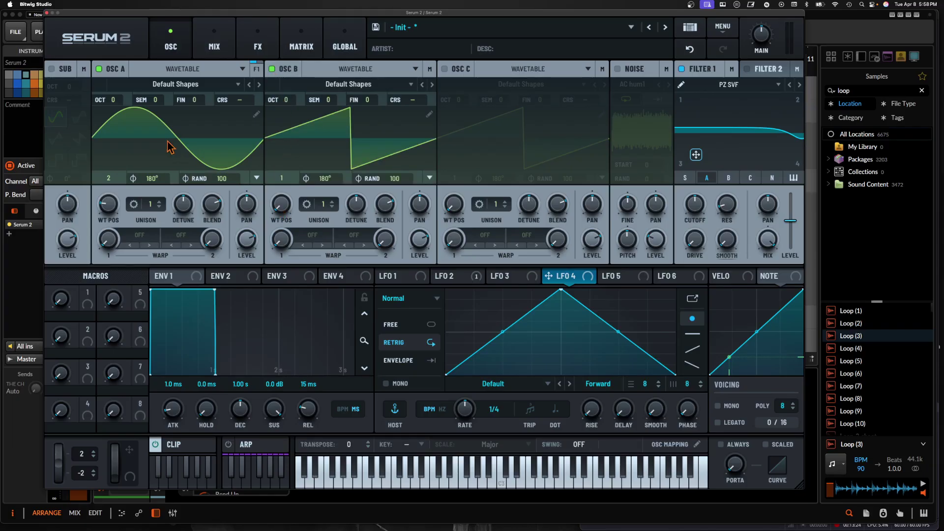
# - Set oscillator A's first warp mode to FM (B)
pyautogui.click(139, 235)
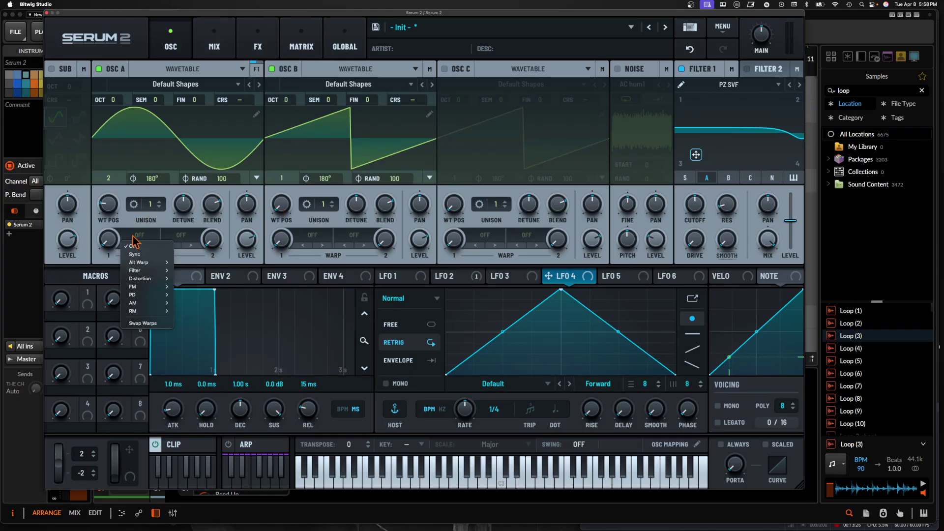
pyautogui.moveTo(148, 287)
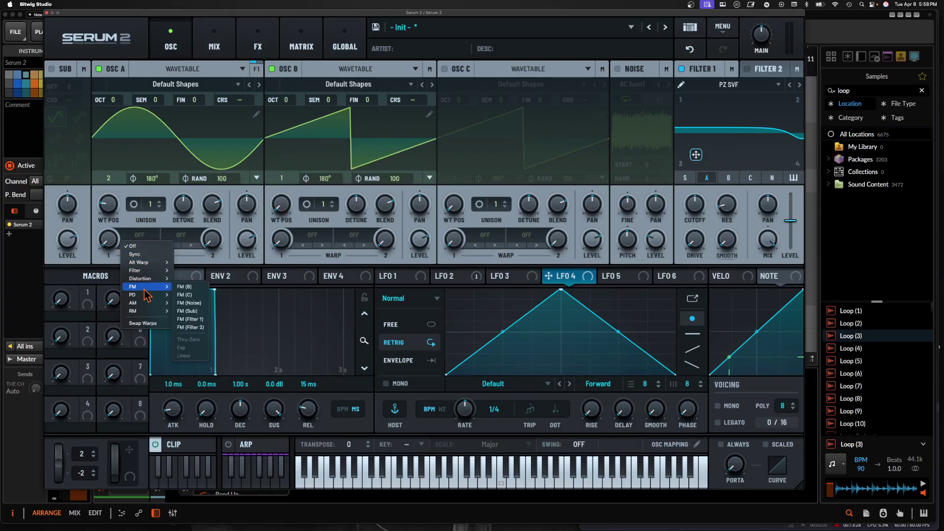
pyautogui.click(183, 288)
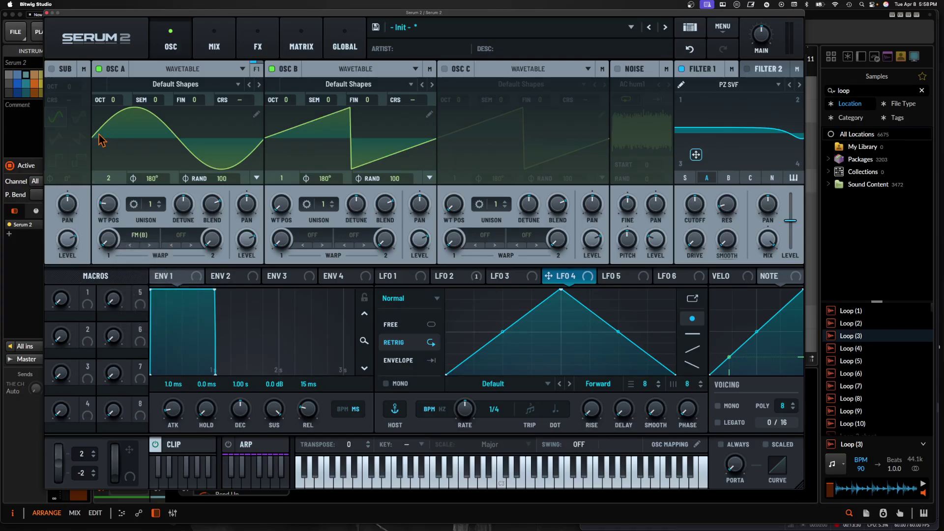
# - Switch oscillator A's first warp mode to Sync and raise its warp amount
pyautogui.click(140, 236)
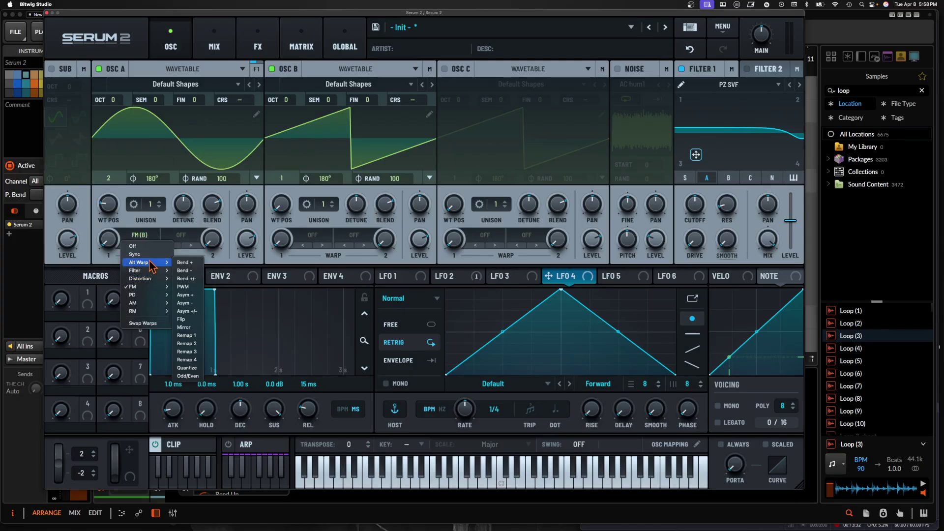
pyautogui.click(134, 255)
pyautogui.moveTo(111, 215); pyautogui.dragTo(124, 160)
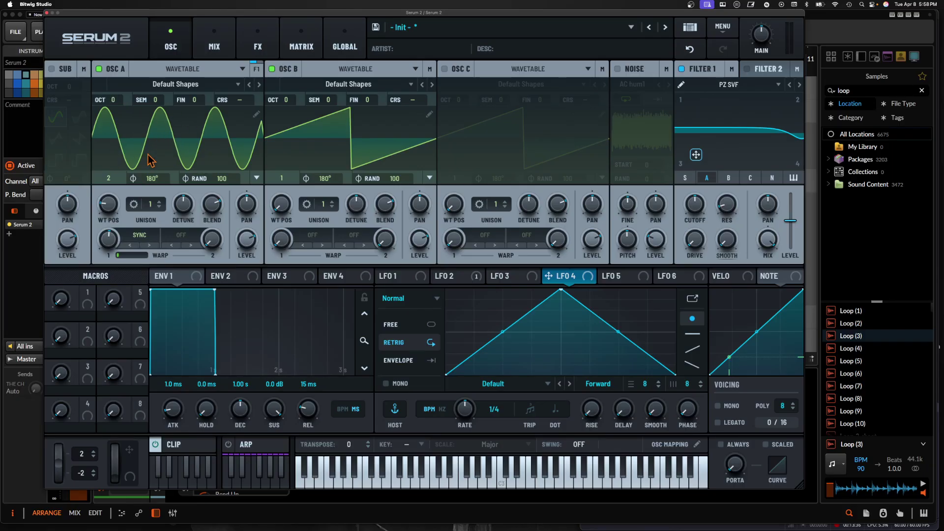
# - Set oscillator A's first warp mode back to FM (B) and adjust its warp amount to about 85%
pyautogui.click(140, 235)
pyautogui.moveTo(147, 287)
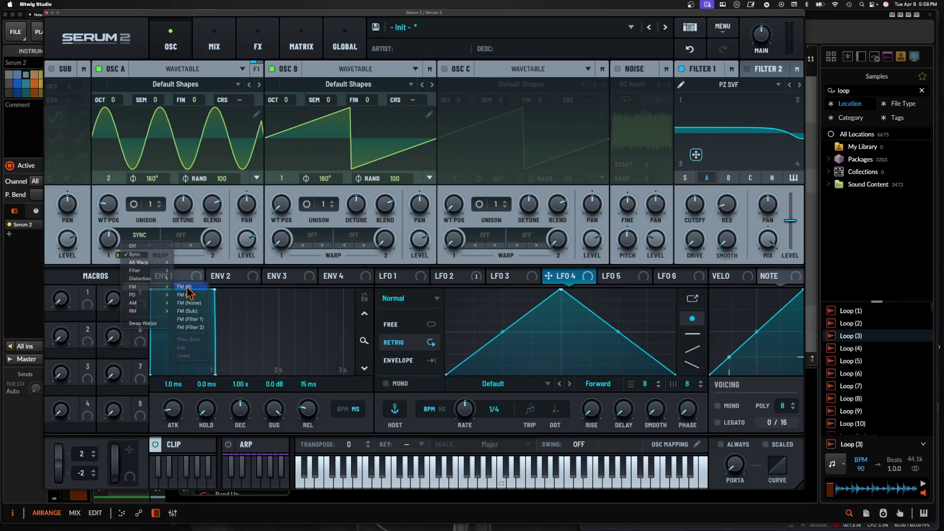
pyautogui.click(183, 286)
pyautogui.moveTo(108, 239); pyautogui.dragTo(108, 289)
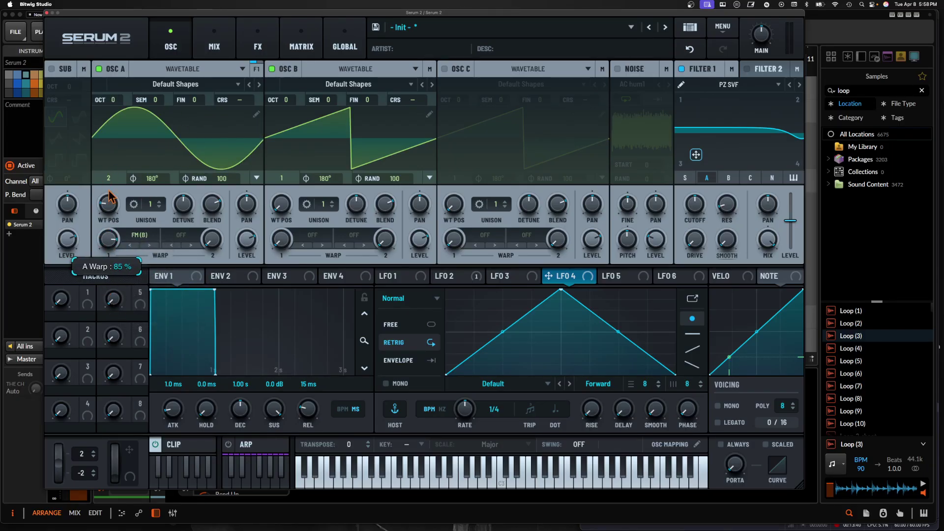
# - View oscillator A's wavetable in 3D, reset its first warp amount to zero and return to the 2D waveform view
pyautogui.click(206, 133)
pyautogui.doubleClick(109, 239)
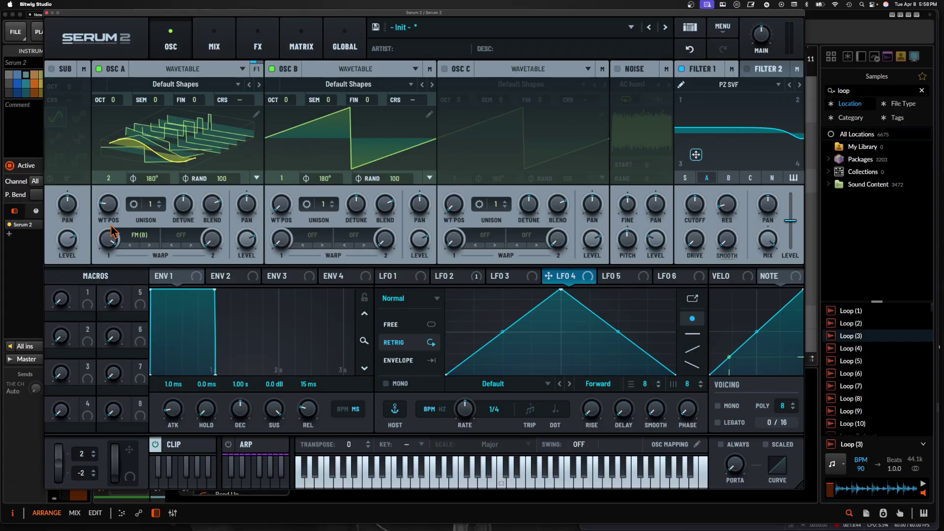
pyautogui.click(149, 159)
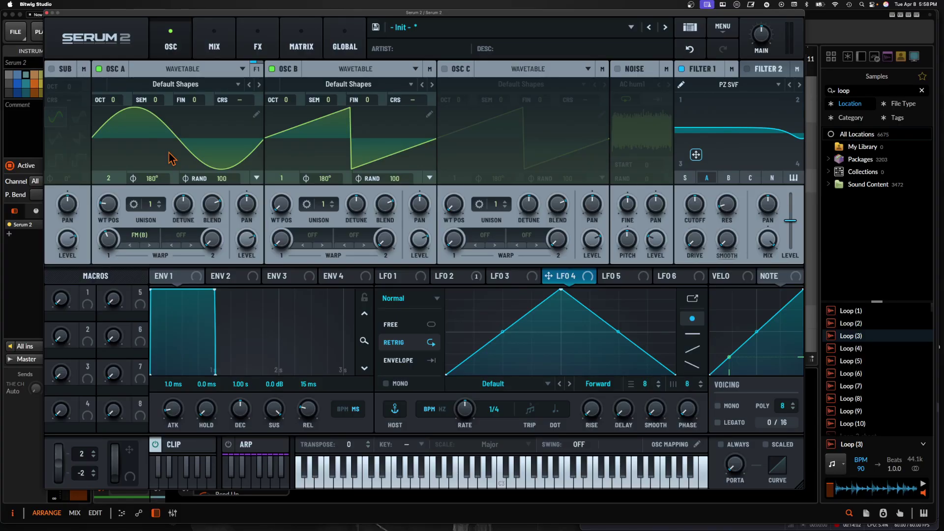
# - Open oscillator A's wavetable editor and set the harmonic display's zoom to 8x
pyautogui.click(257, 114)
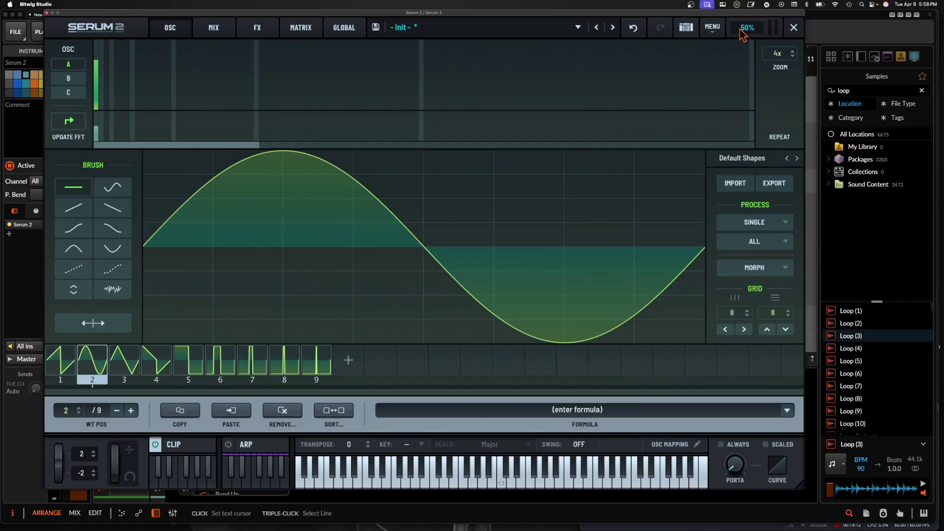
pyautogui.moveTo(776, 59); pyautogui.dragTo(782, 7)
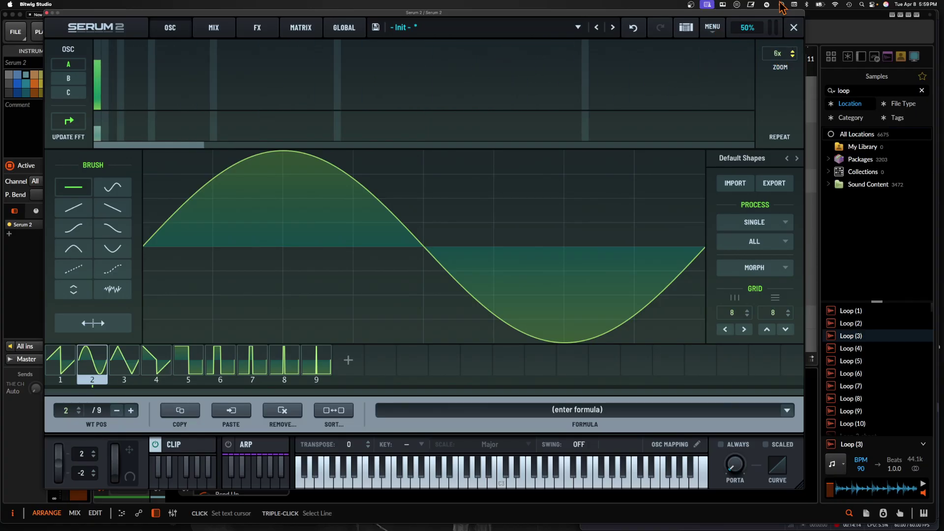
pyautogui.moveTo(778, 52); pyautogui.dragTo(783, 211)
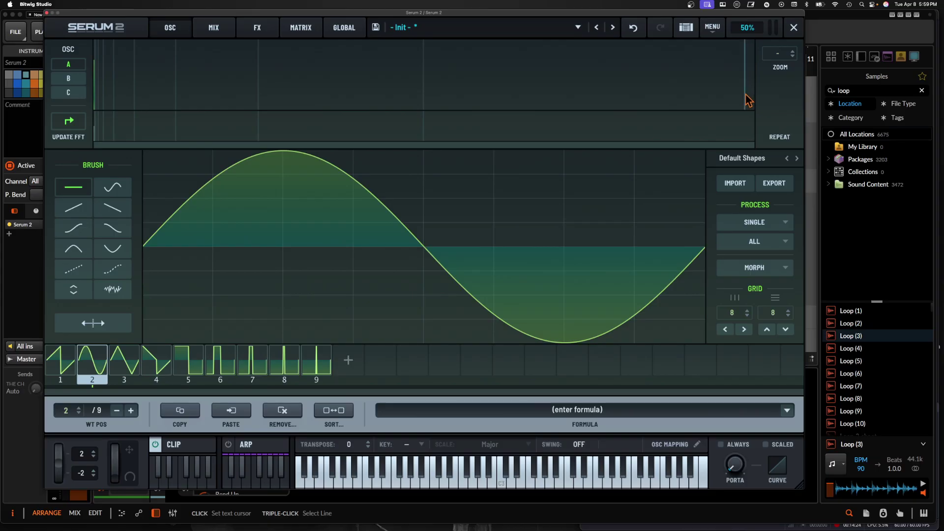
pyautogui.click(793, 52)
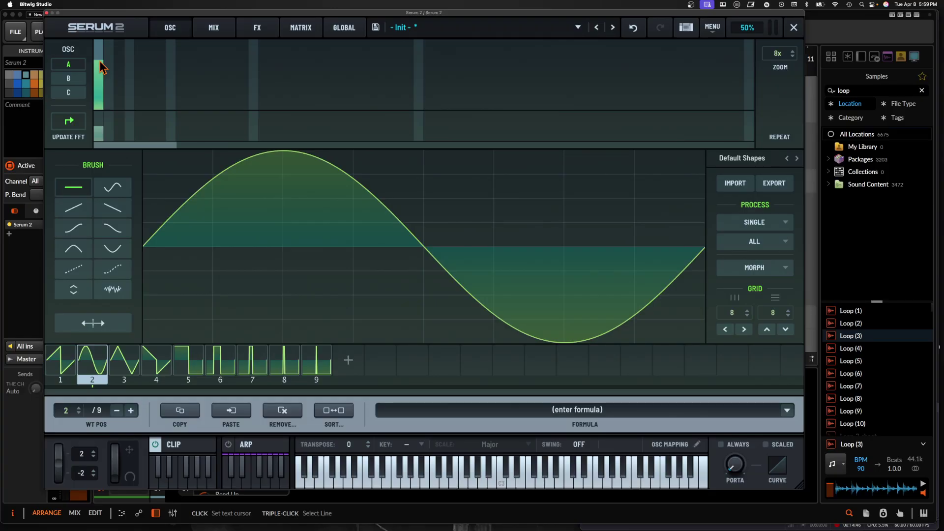
# - Draw harmonic levels into bins 3 to 9 of wavetable frame 2 and adjust bin 1's level
pyautogui.moveTo(99, 61); pyautogui.dragTo(103, 28)
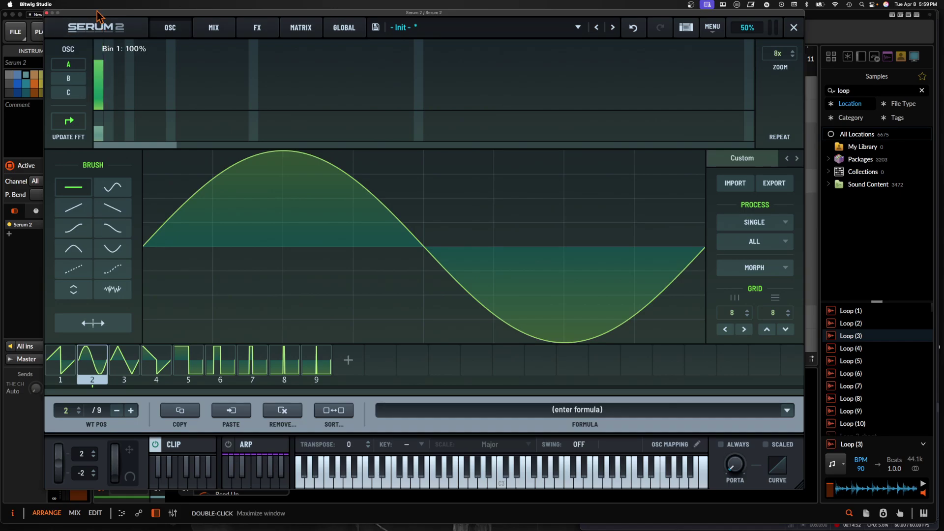
pyautogui.moveTo(123, 109); pyautogui.dragTo(119, 78)
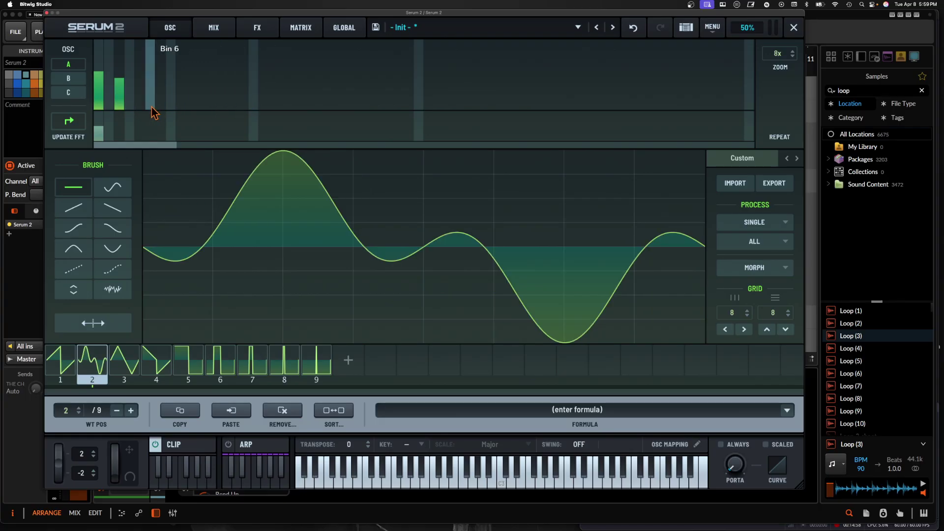
pyautogui.moveTo(129, 109)
pyautogui.mouseDown()
pyautogui.moveTo(127, 95)
pyautogui.moveTo(148, 99)
pyautogui.moveTo(155, 83)
pyautogui.mouseUp()
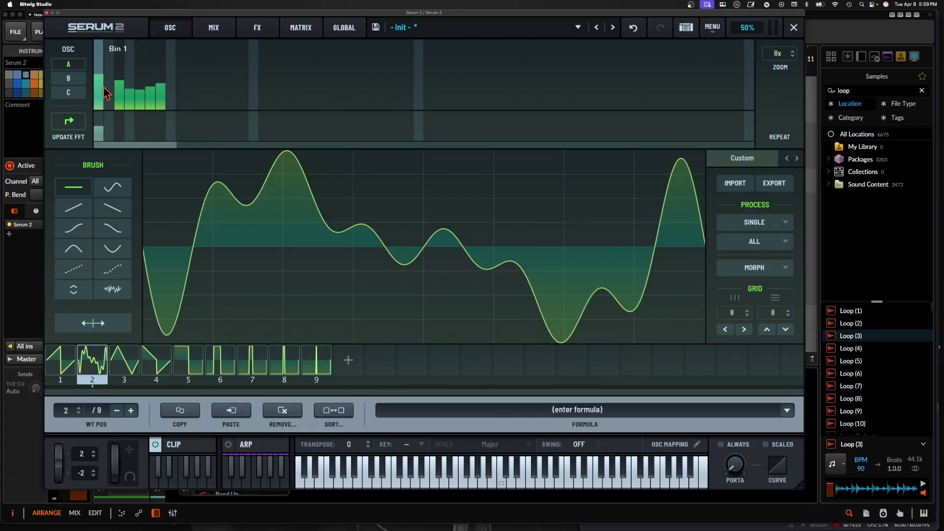
pyautogui.click(171, 82)
pyautogui.click(183, 87)
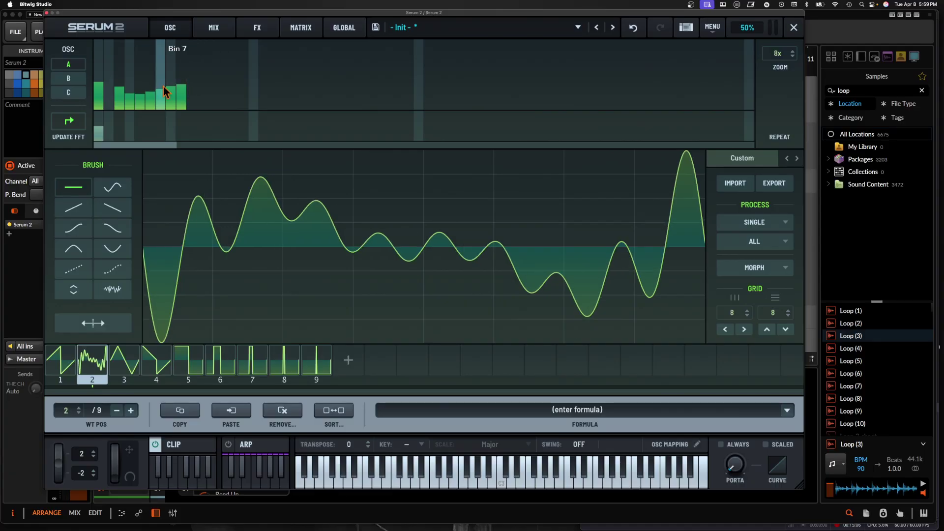
pyautogui.moveTo(99, 72); pyautogui.dragTo(100, 71)
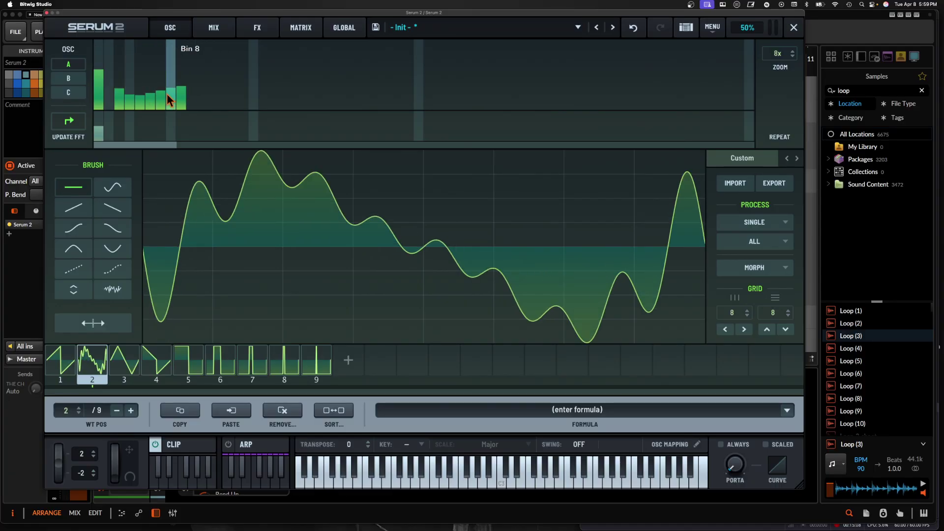
# - Turn off Update FFT, raise bin 1 to full level and draw varied harmonic levels across the bins from bin 3 upward
pyautogui.click(68, 122)
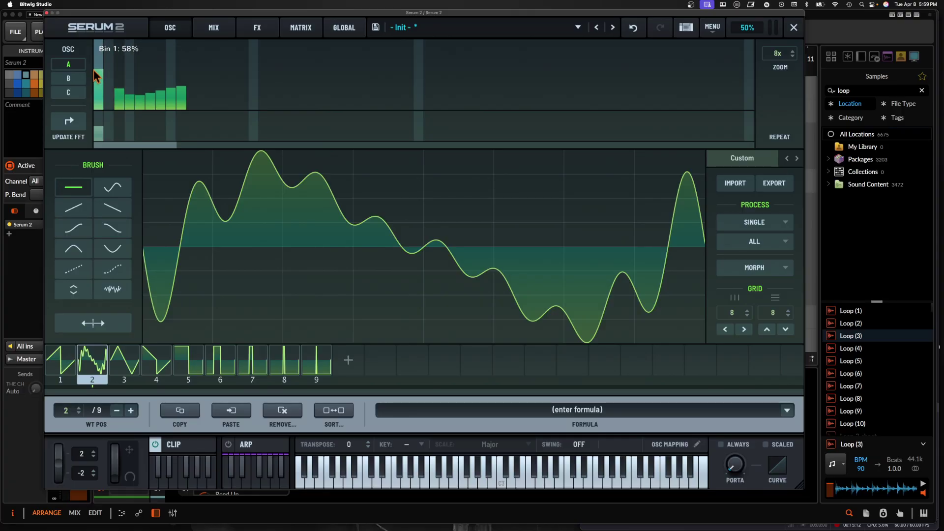
pyautogui.moveTo(97, 70); pyautogui.dragTo(92, 30)
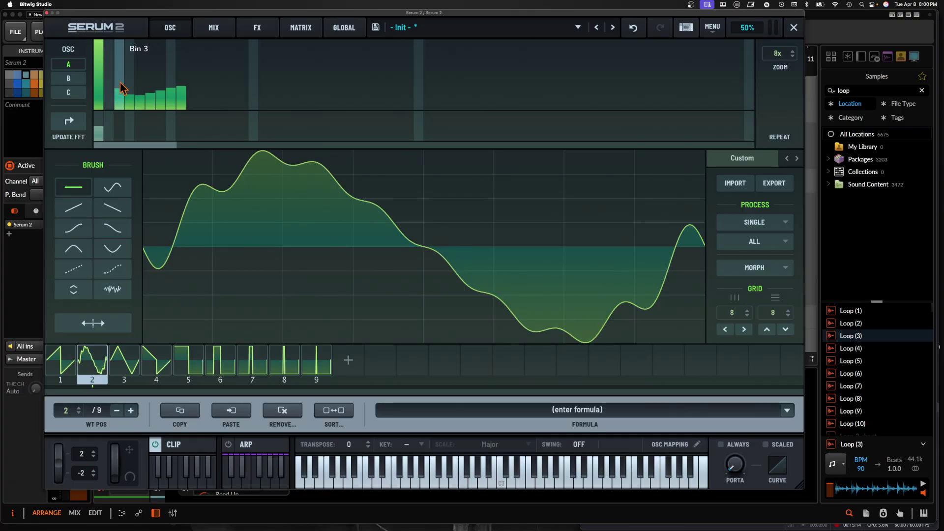
pyautogui.moveTo(120, 88)
pyautogui.mouseDown()
pyautogui.moveTo(121, 59)
pyautogui.moveTo(123, 88)
pyautogui.moveTo(213, 114)
pyautogui.moveTo(132, 107)
pyautogui.moveTo(120, 85)
pyautogui.moveTo(161, 93)
pyautogui.moveTo(161, 27)
pyautogui.moveTo(163, 71)
pyautogui.mouseUp()
pyautogui.moveTo(170, 104)
pyautogui.mouseDown()
pyautogui.moveTo(169, 74)
pyautogui.moveTo(160, 93)
pyautogui.moveTo(310, 108)
pyautogui.mouseUp()
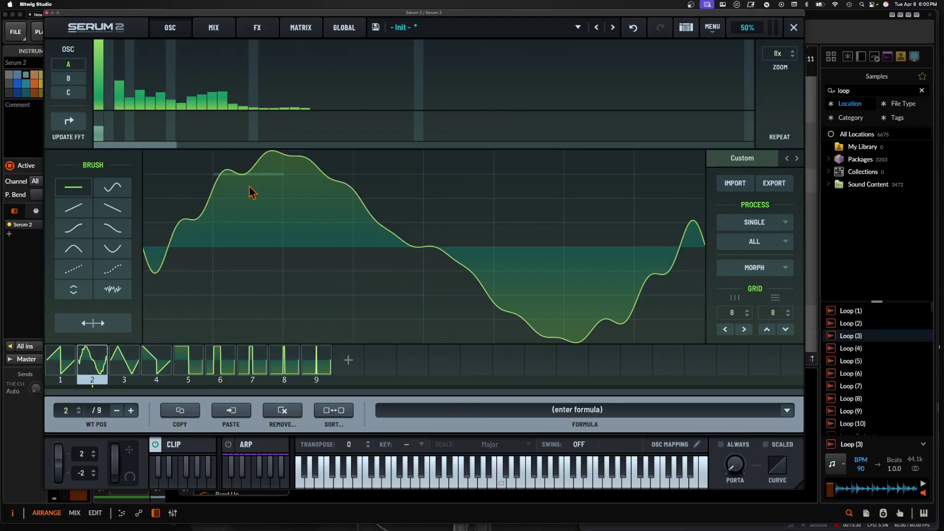
pyautogui.moveTo(248, 105)
pyautogui.mouseDown()
pyautogui.moveTo(360, 116)
pyautogui.moveTo(309, 101)
pyautogui.mouseUp()
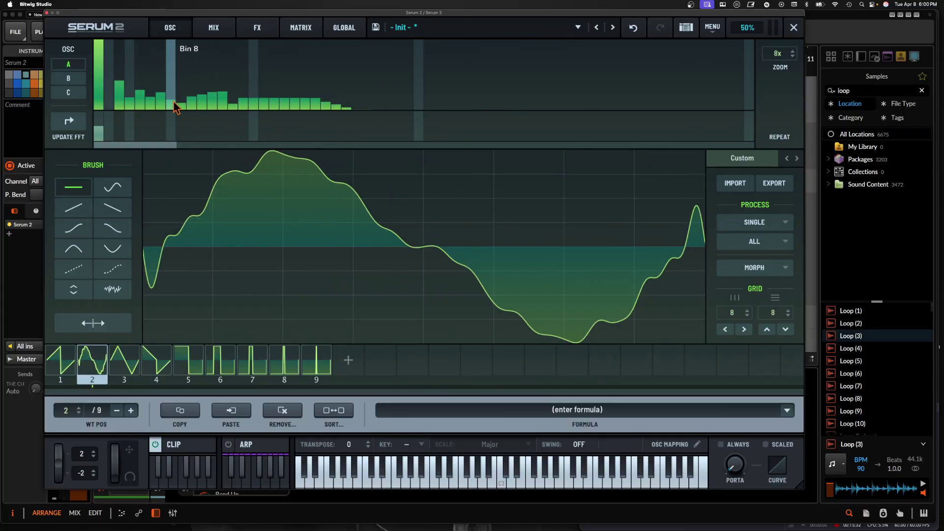
# - Raise bin 3 to full level, clear the harmonics from bin 4 upward and bring bin 3 down to a medium-high level
pyautogui.moveTo(122, 96); pyautogui.dragTo(114, 43)
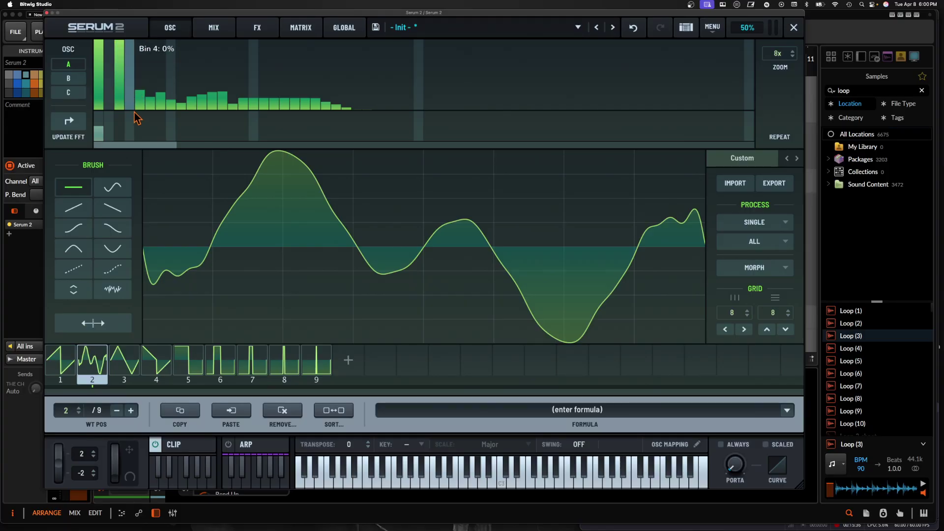
pyautogui.moveTo(137, 116); pyautogui.dragTo(472, 194)
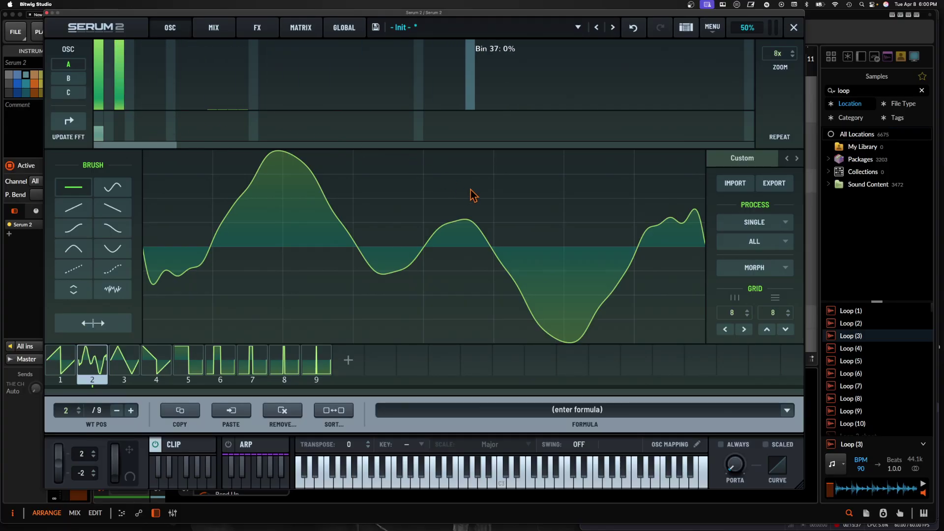
pyautogui.click(117, 66)
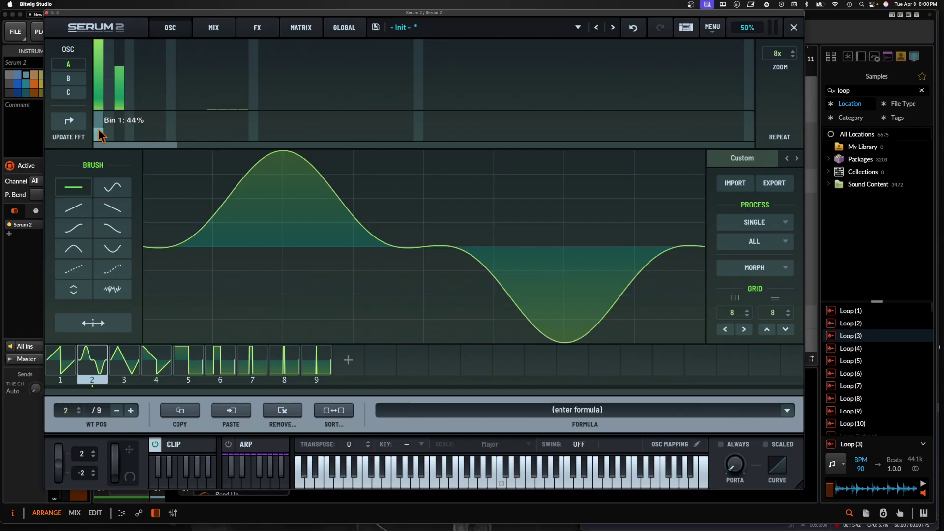
# - Shift bin 1's phase slightly, then add a bin 5 harmonic and lower-level harmonics in the bins above it
pyautogui.moveTo(100, 129); pyautogui.dragTo(100, 141)
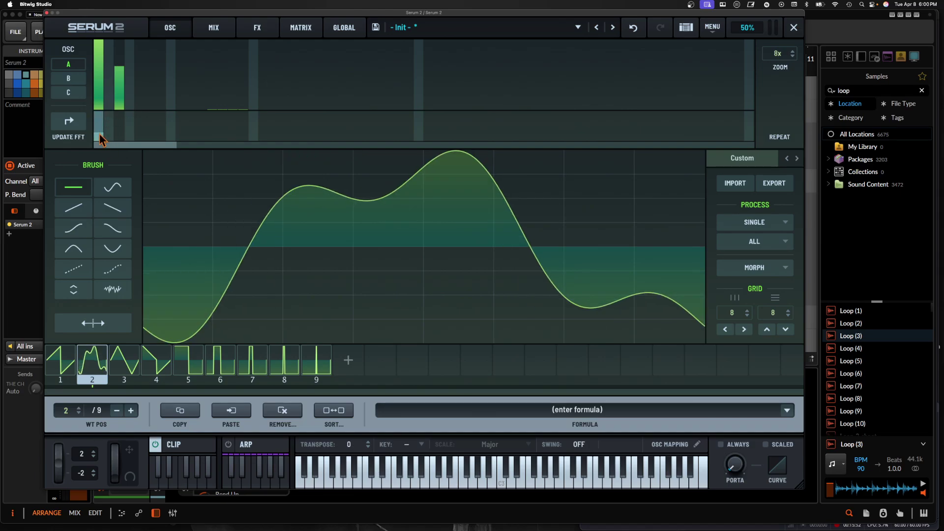
pyautogui.moveTo(101, 140)
pyautogui.moveTo(101, 139); pyautogui.dragTo(100, 138)
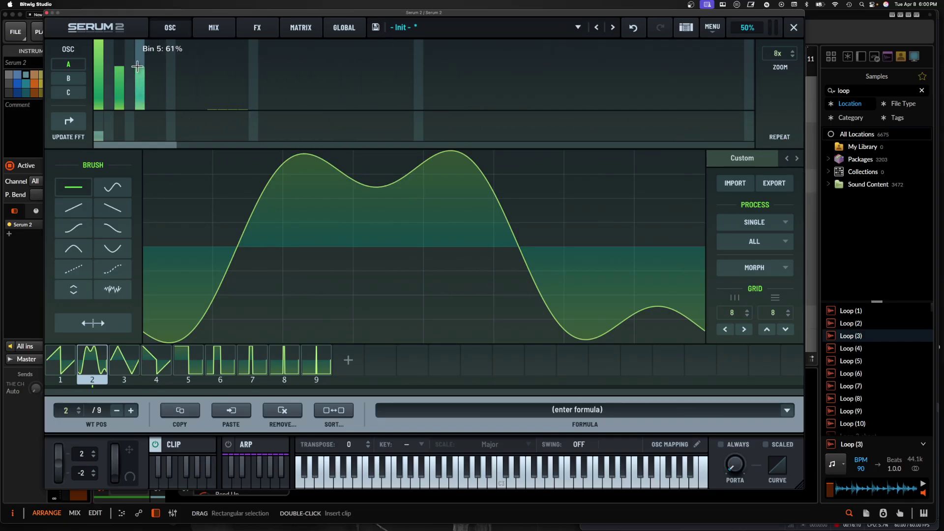
pyautogui.moveTo(137, 67); pyautogui.dragTo(140, 75)
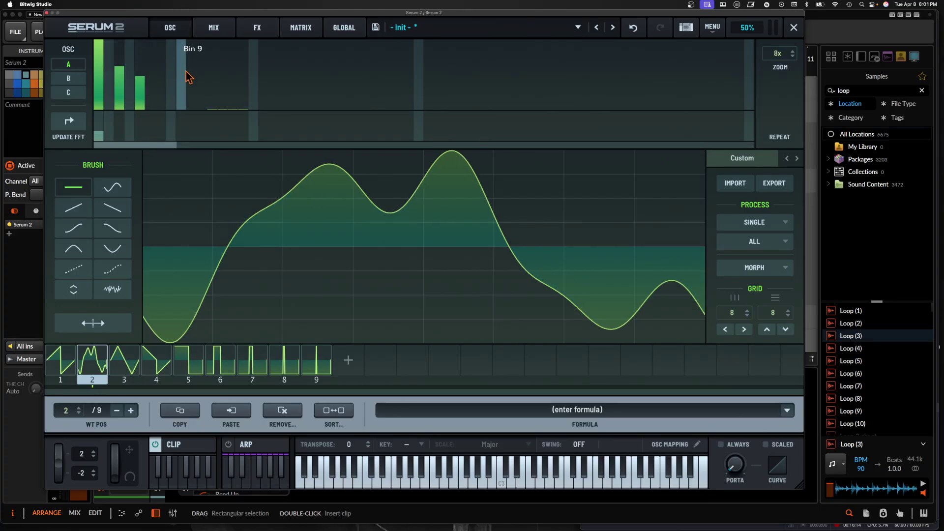
pyautogui.moveTo(187, 77)
pyautogui.mouseDown()
pyautogui.moveTo(158, 88)
pyautogui.moveTo(337, 157)
pyautogui.mouseUp()
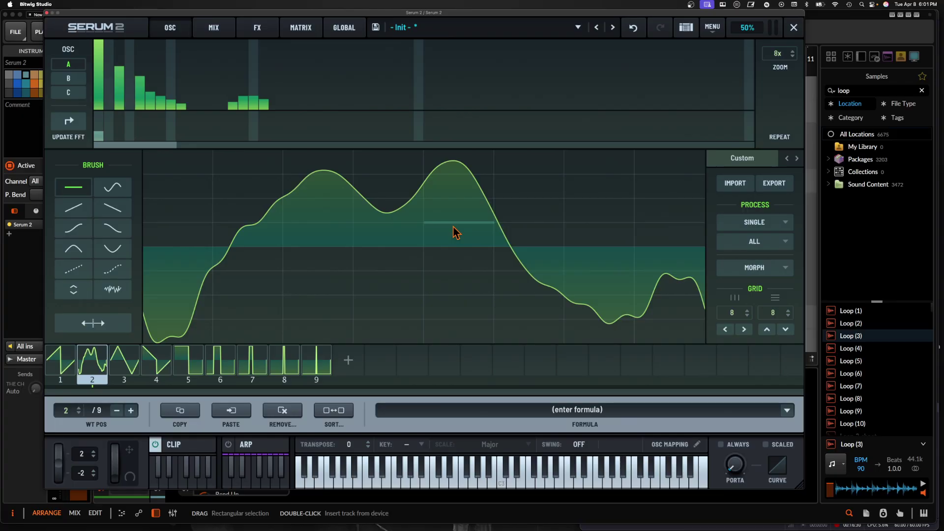
# - Examine the Process options for a single frame and for all frames of the wavetable
pyautogui.click(766, 224)
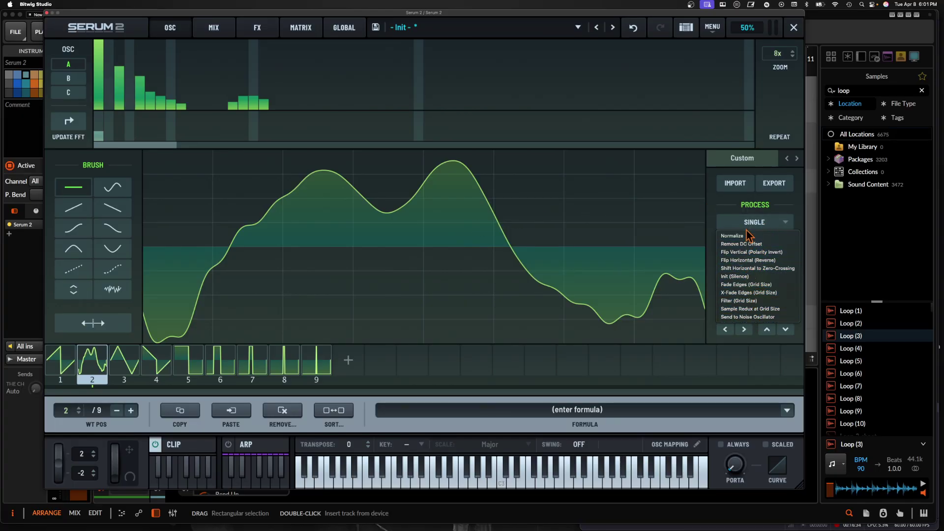
pyautogui.click(747, 230)
pyautogui.click(754, 241)
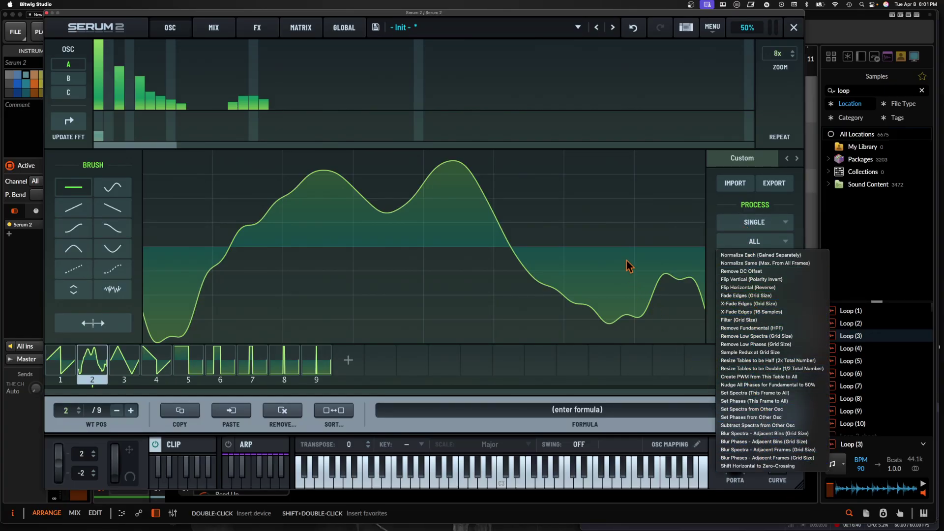
pyautogui.click(436, 187)
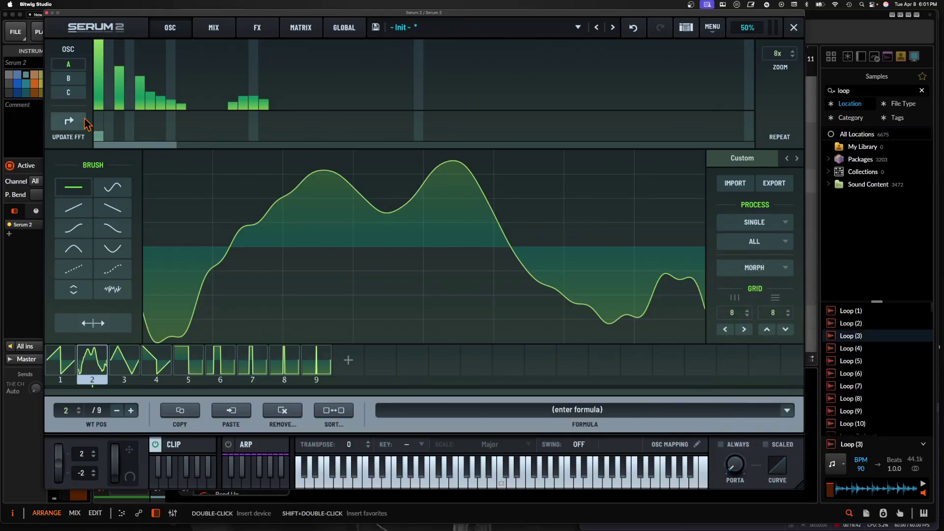
# - Fill frame 2's harmonic spectrum with Generate Saw and inspect its upper bins
pyautogui.rightClick(101, 79)
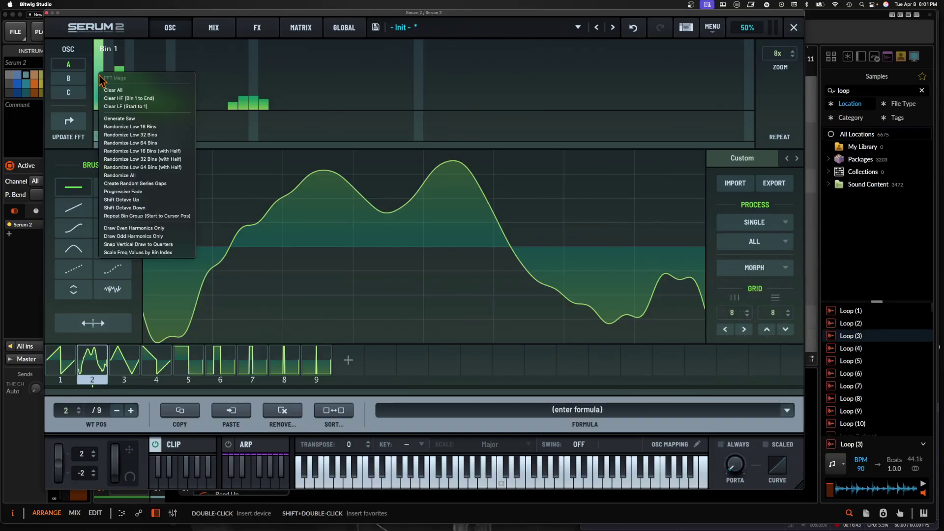
pyautogui.click(133, 119)
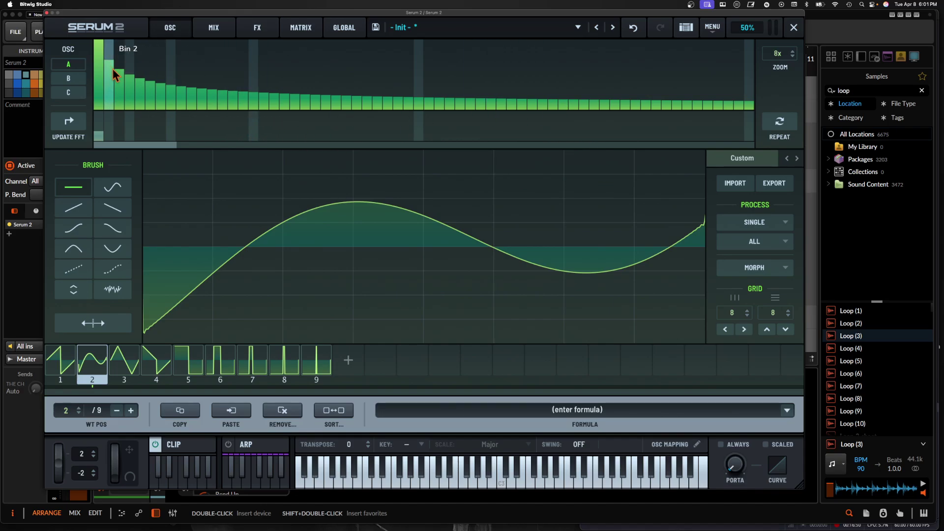
pyautogui.hscroll(10, 297, 96)
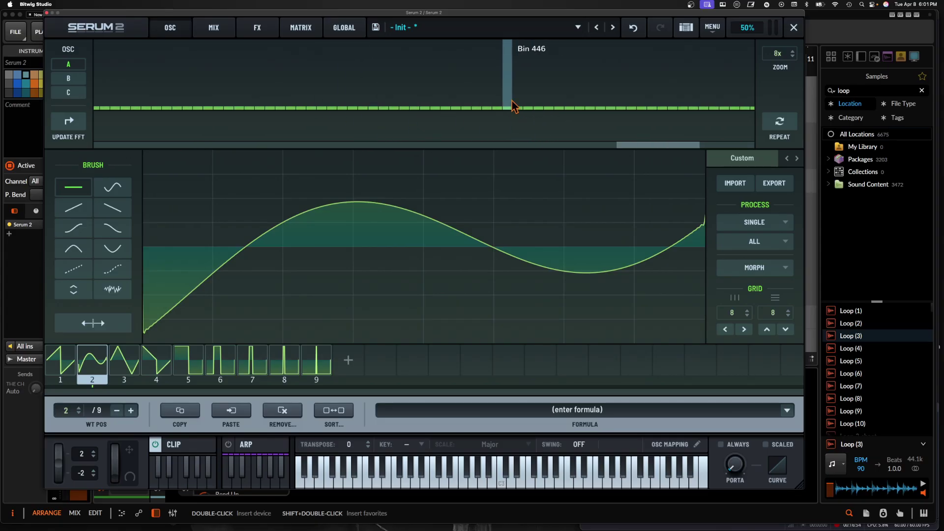
# - Inspect the lowest harmonic bins of frame 2's spectrum and close the wavetable editor
pyautogui.hscroll(-15, 508, 101)
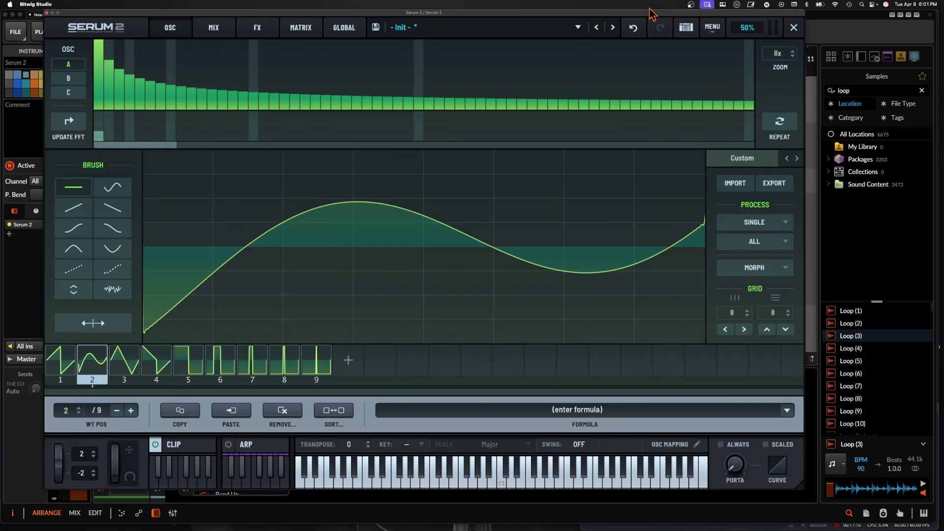
pyautogui.click(794, 28)
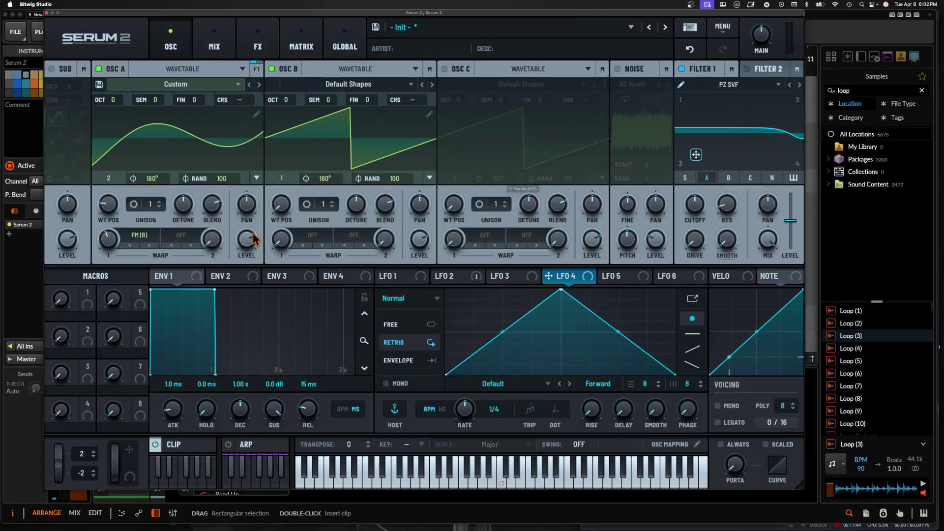
# - Raise Macro 5 and assign it as a modulator of Env 1's Hold time
pyautogui.moveTo(119, 308); pyautogui.dragTo(118, 235)
pyautogui.rightClick(114, 306)
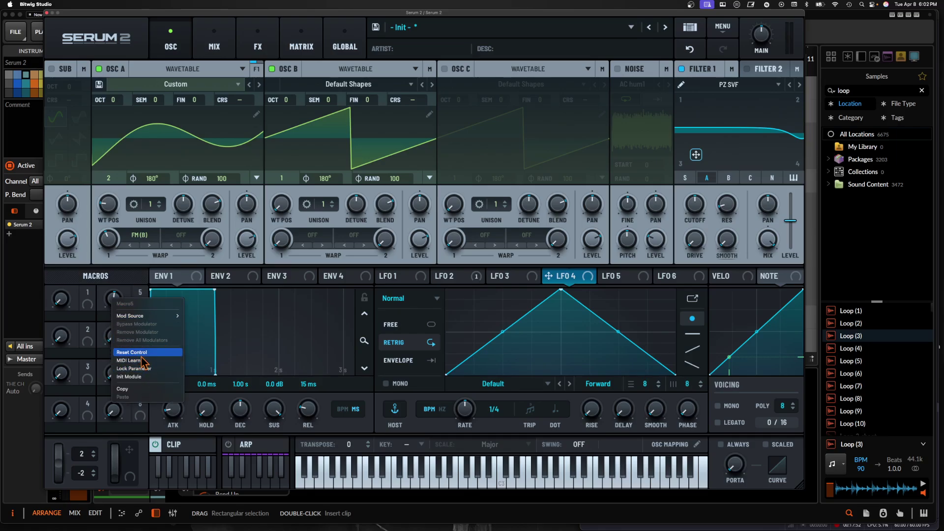
pyautogui.click(116, 308)
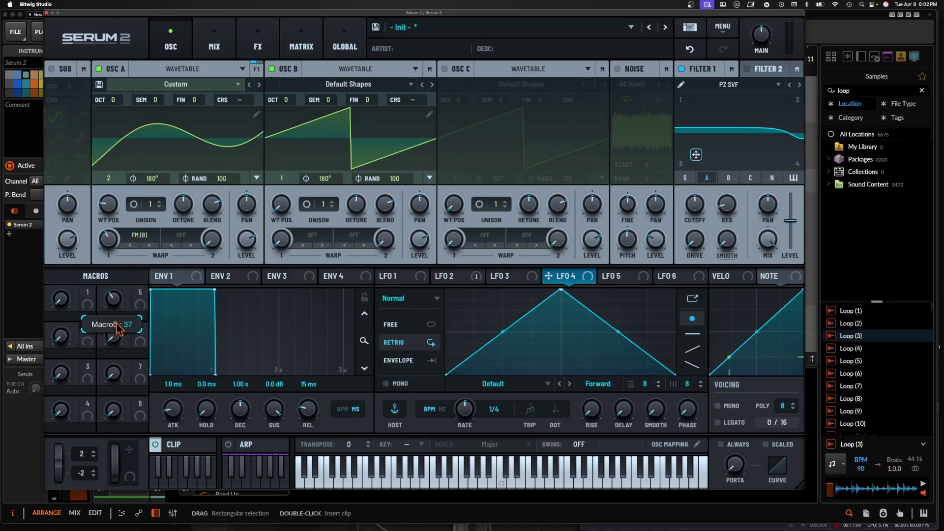
pyautogui.moveTo(116, 307); pyautogui.dragTo(204, 406)
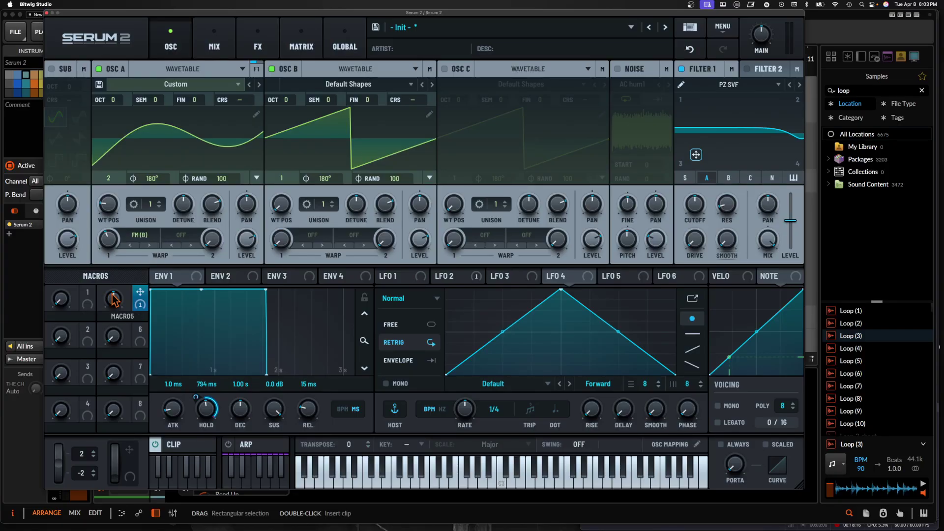
pyautogui.moveTo(114, 306)
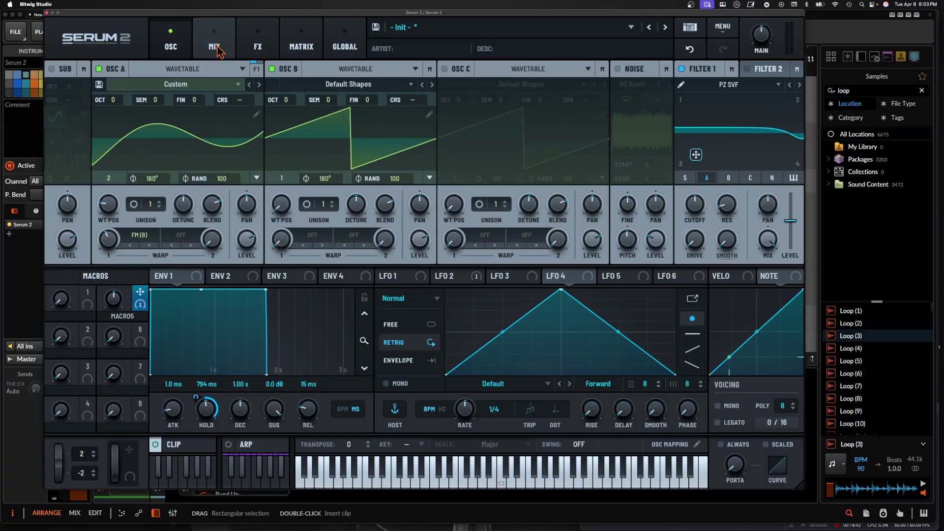
# - Look through Env 2 to Env 4, LFO 1 to LFO 5 and the second filter
pyautogui.click(224, 280)
pyautogui.click(277, 280)
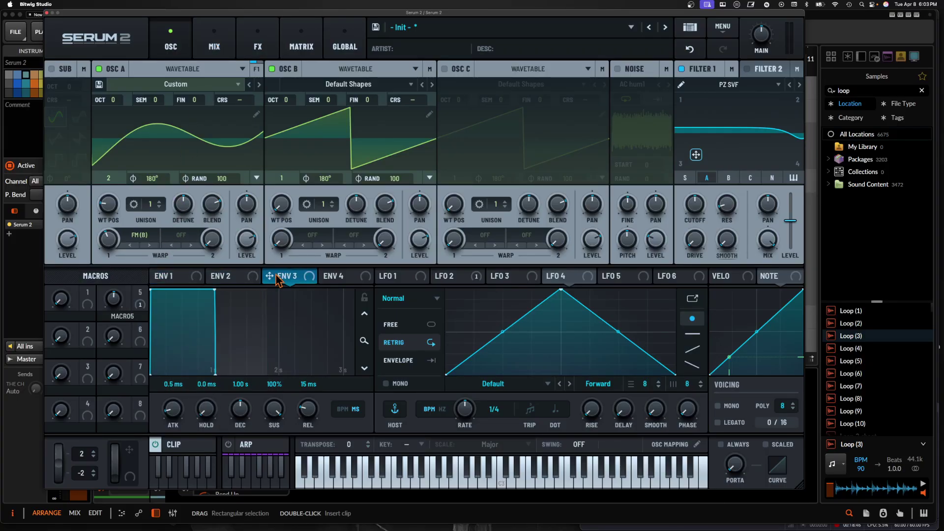
pyautogui.click(329, 279)
pyautogui.click(396, 280)
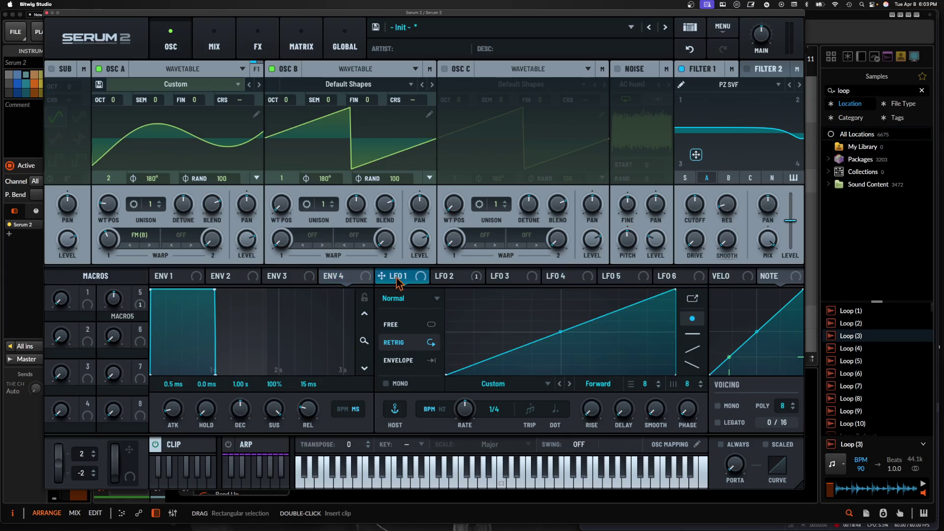
pyautogui.click(450, 281)
pyautogui.click(506, 280)
pyautogui.click(556, 279)
pyautogui.click(618, 280)
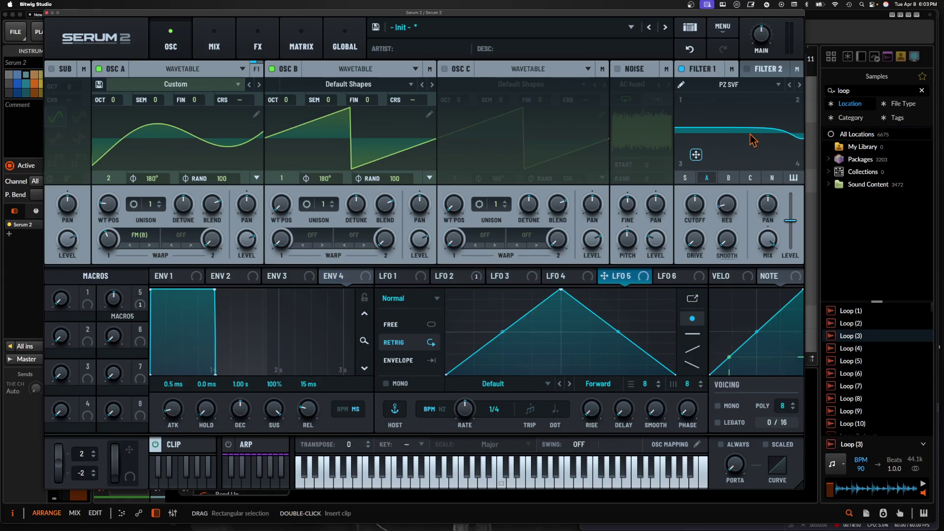
pyautogui.click(747, 69)
pyautogui.click(748, 69)
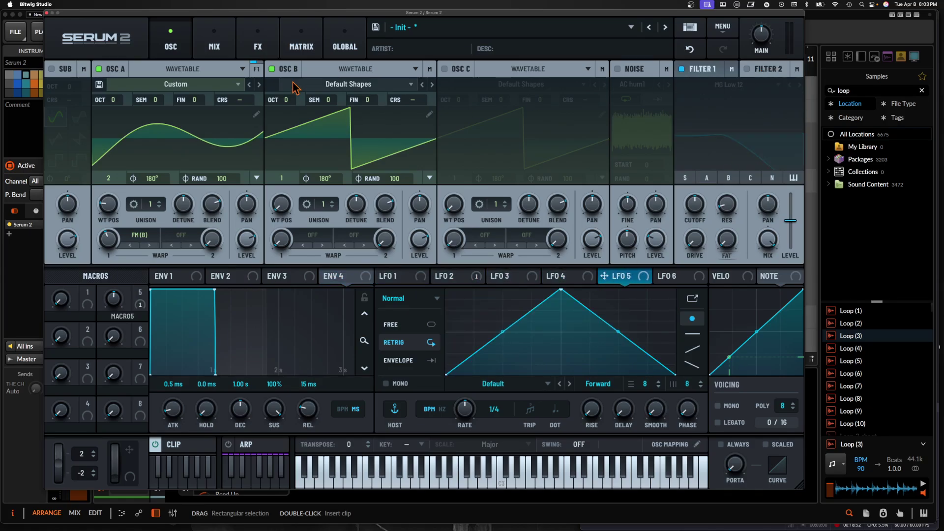
# - Tour the mixer, effects, modulation matrix and global settings, and return to the oscillator view
pyautogui.click(214, 46)
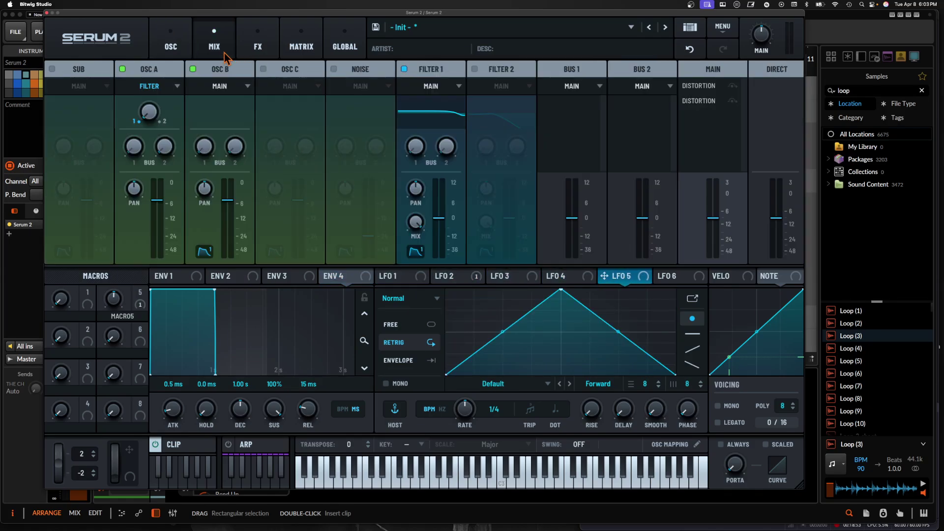
pyautogui.click(256, 44)
pyautogui.click(292, 51)
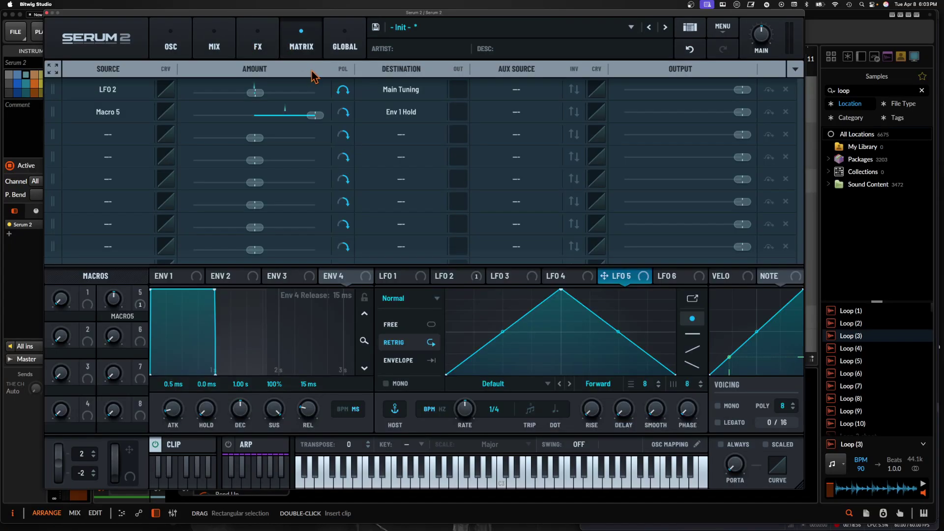
pyautogui.click(328, 53)
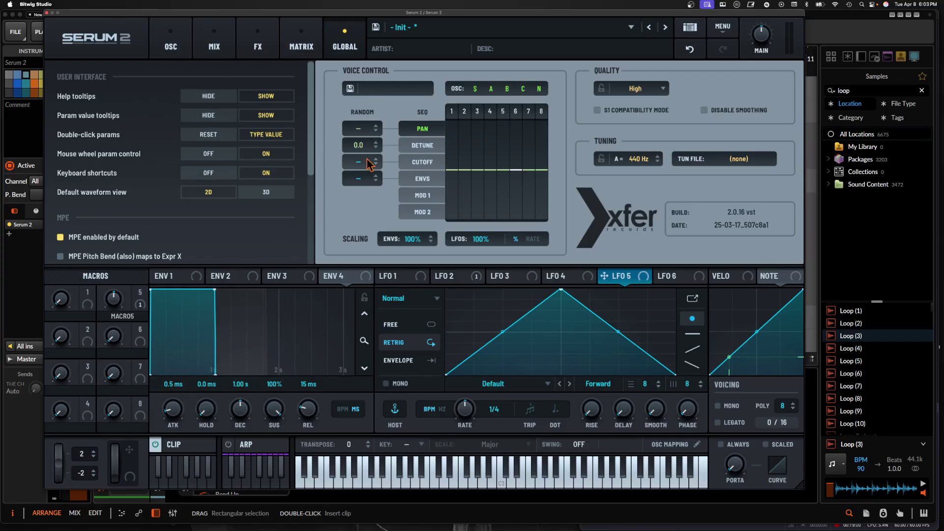
pyautogui.click(161, 47)
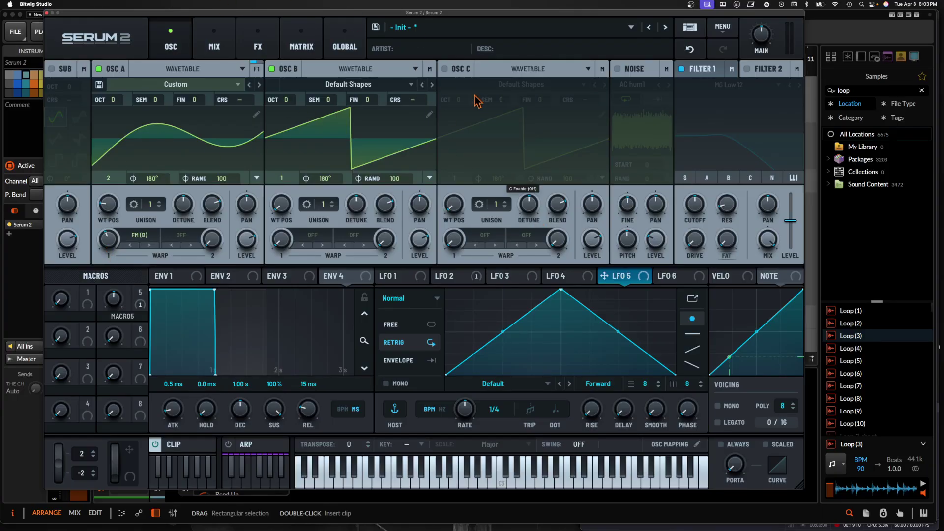
# - Examine the auxiliary curve editor of the third modulation matrix slot and its factory Remap shapes
pyautogui.click(301, 47)
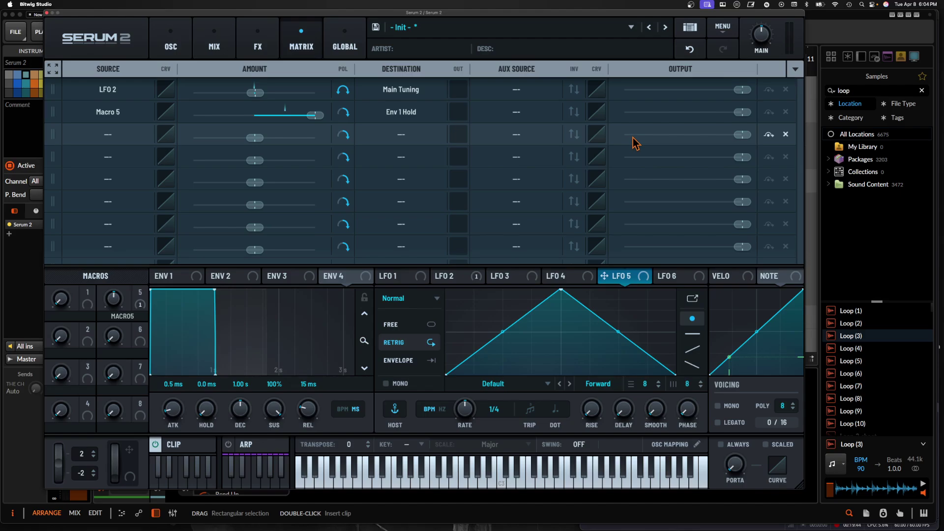
pyautogui.click(596, 140)
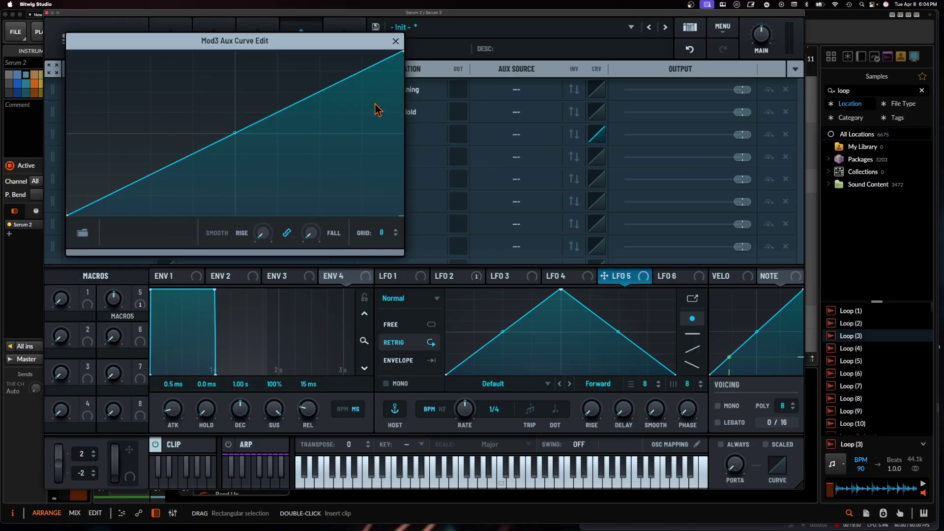
pyautogui.click(86, 233)
pyautogui.moveTo(85, 235)
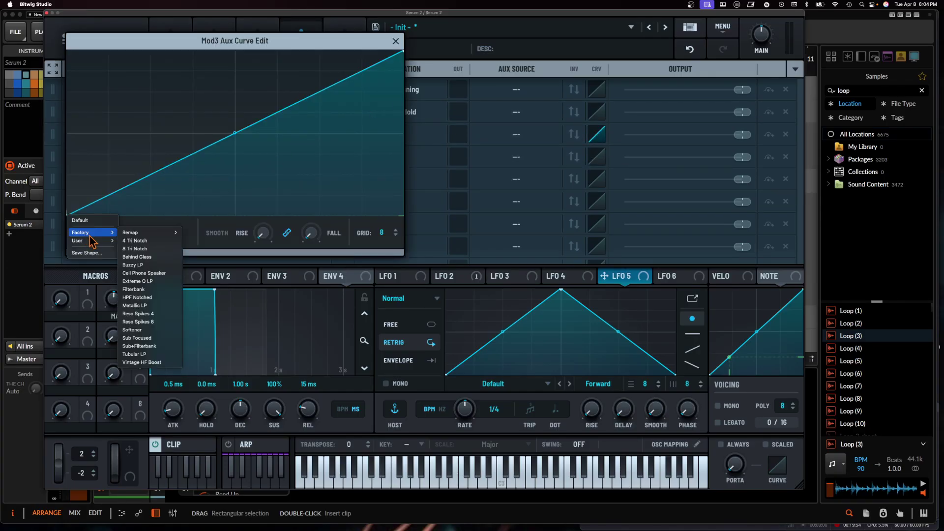
pyautogui.moveTo(144, 231)
# - Limit the ARP's key range to the octave from C-1 to C0 in the oscillator mapping, and close the auxiliary curve editor
pyautogui.click(266, 447)
pyautogui.click(266, 448)
pyautogui.click(671, 444)
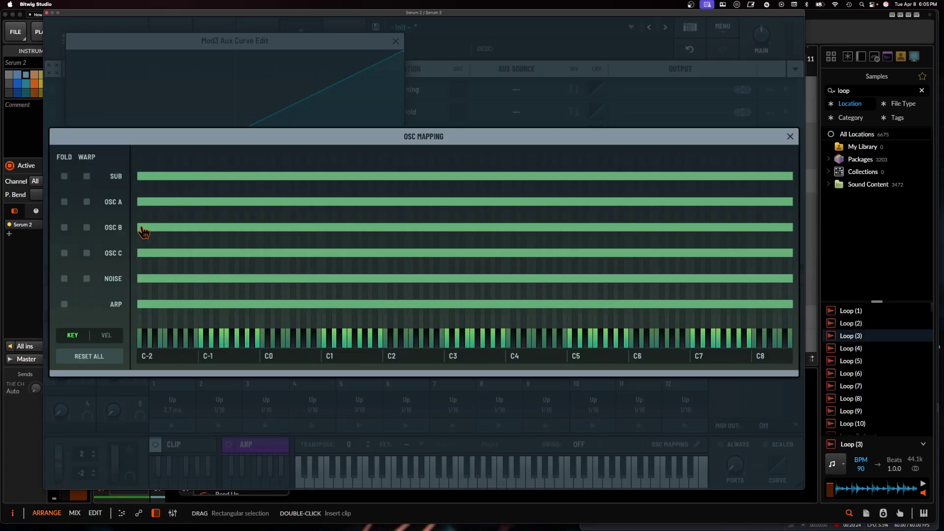
pyautogui.moveTo(138, 305); pyautogui.dragTo(199, 305)
pyautogui.moveTo(790, 304); pyautogui.dragTo(258, 303)
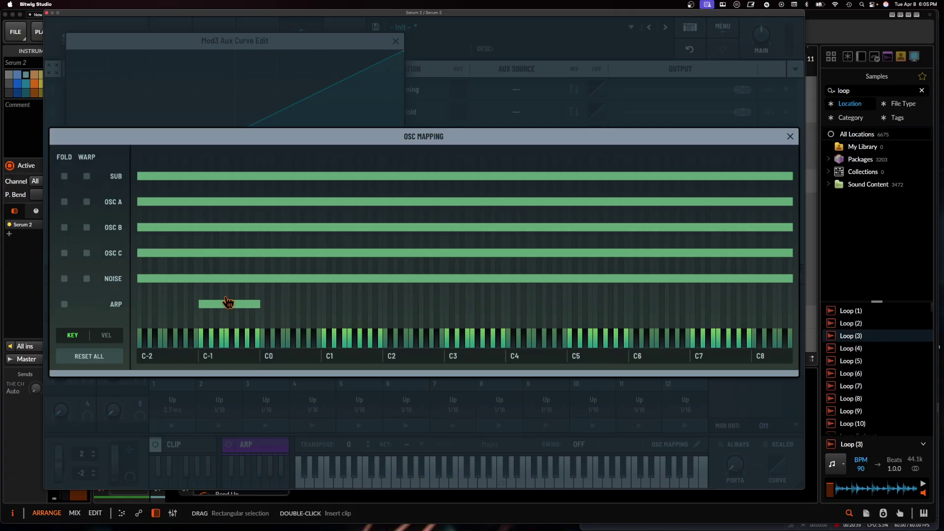
pyautogui.click(789, 137)
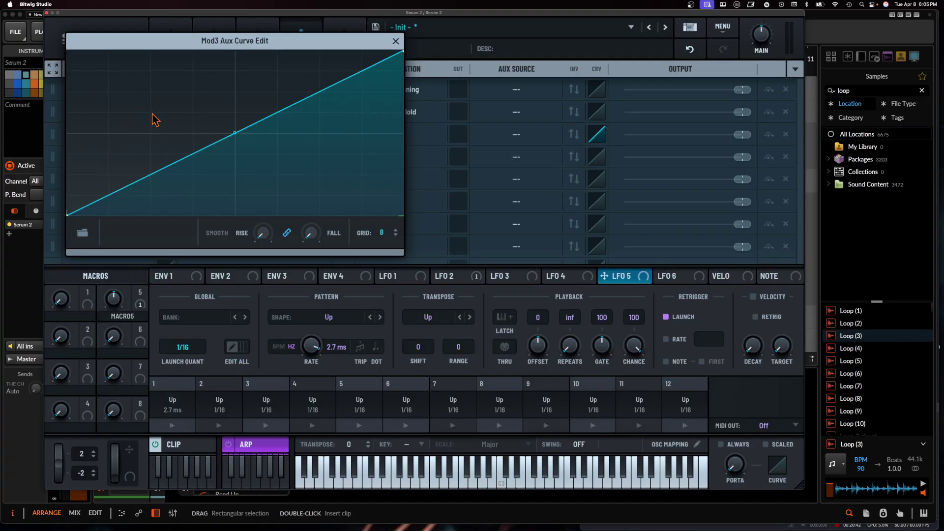
pyautogui.click(396, 41)
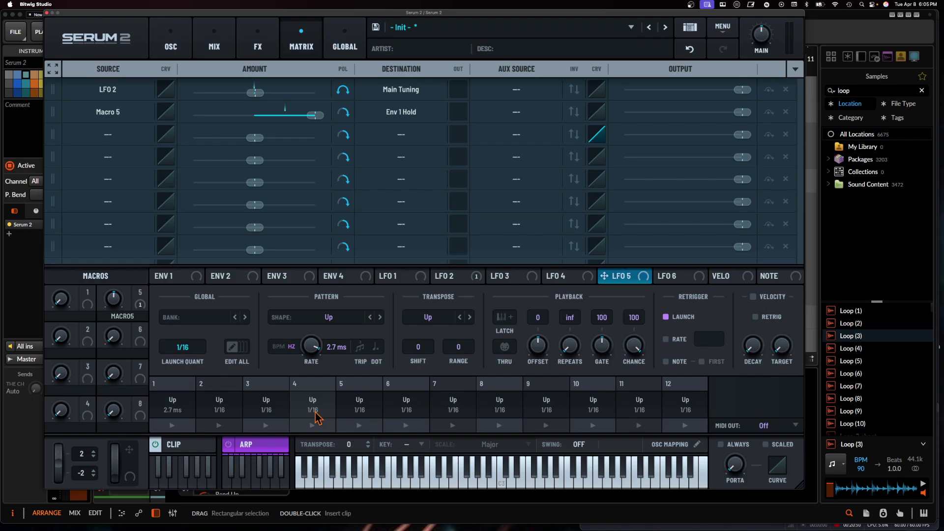
# - Review the clip editor and the ARP's key range in the oscillator mapping, and return to the arpeggiator settings
pyautogui.click(190, 454)
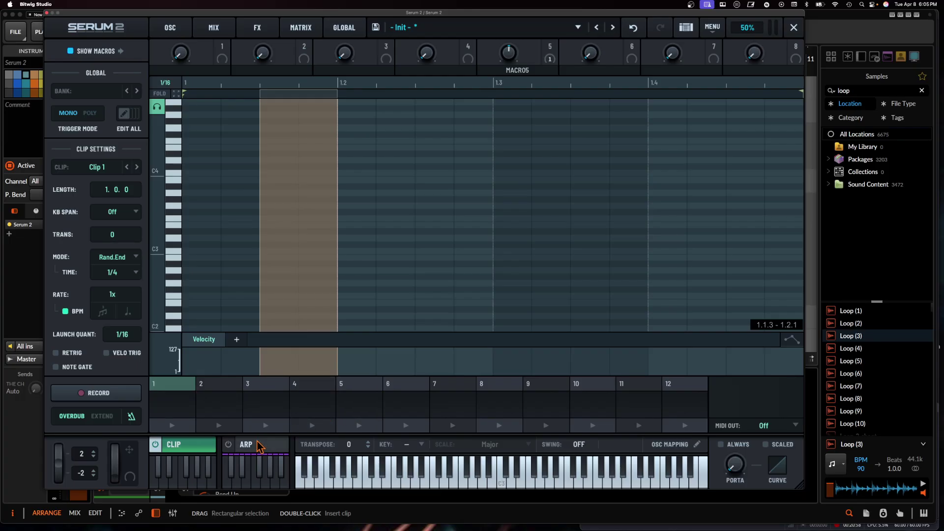
pyautogui.click(672, 444)
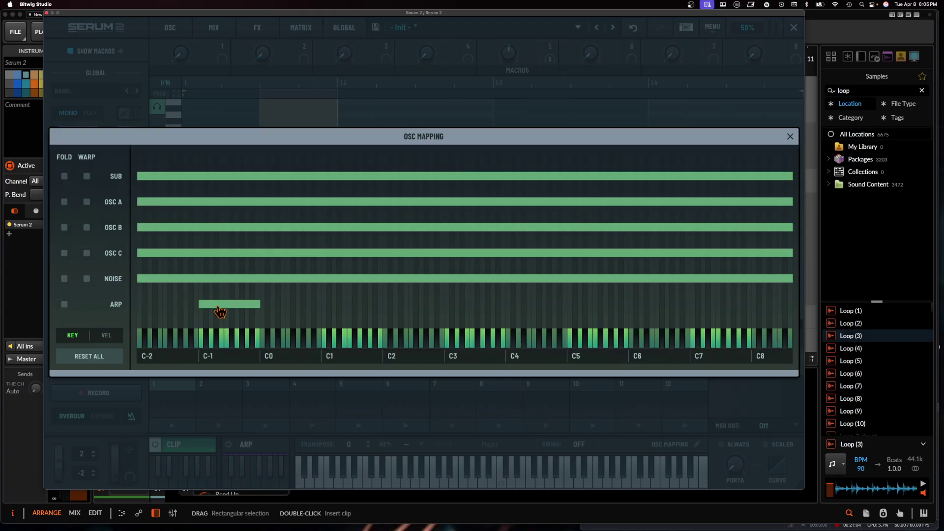
pyautogui.click(791, 136)
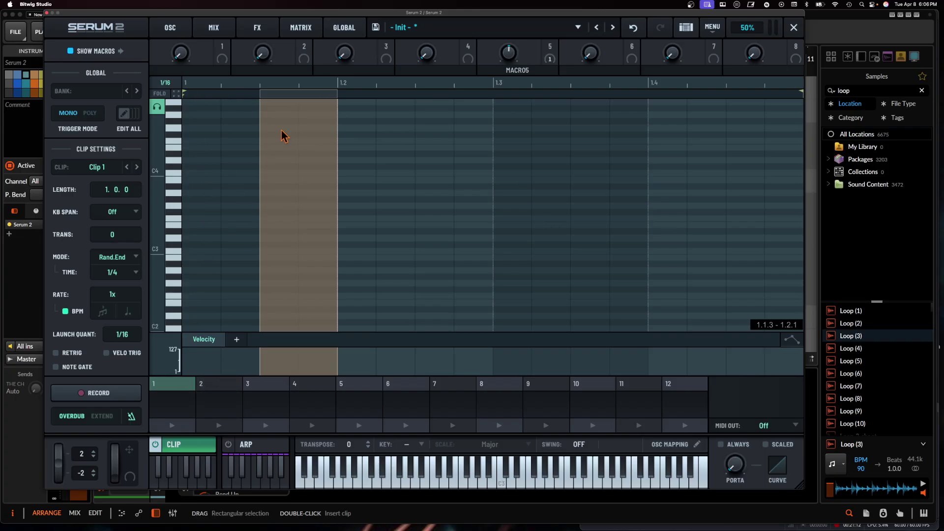
pyautogui.click(266, 448)
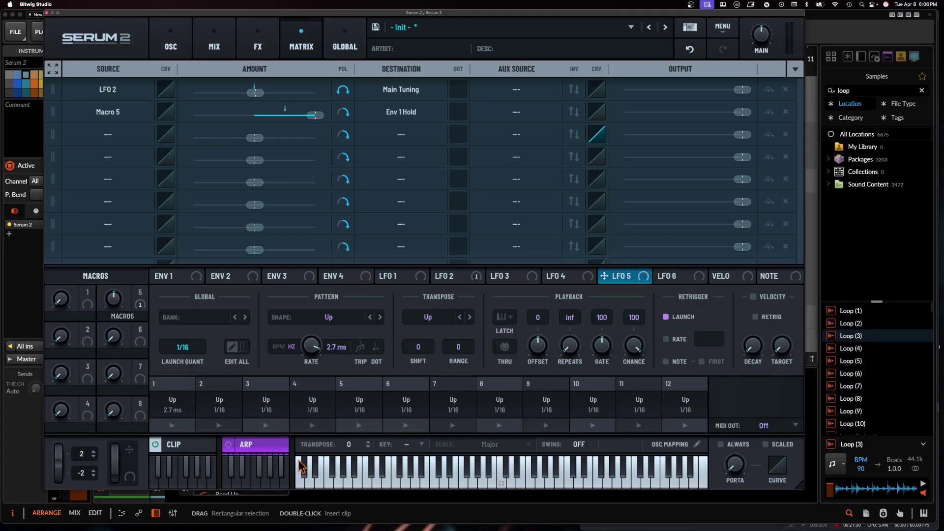
# - Limit OSC C's key range to the octave from C-1 to C0 in the oscillator mapping
pyautogui.click(688, 445)
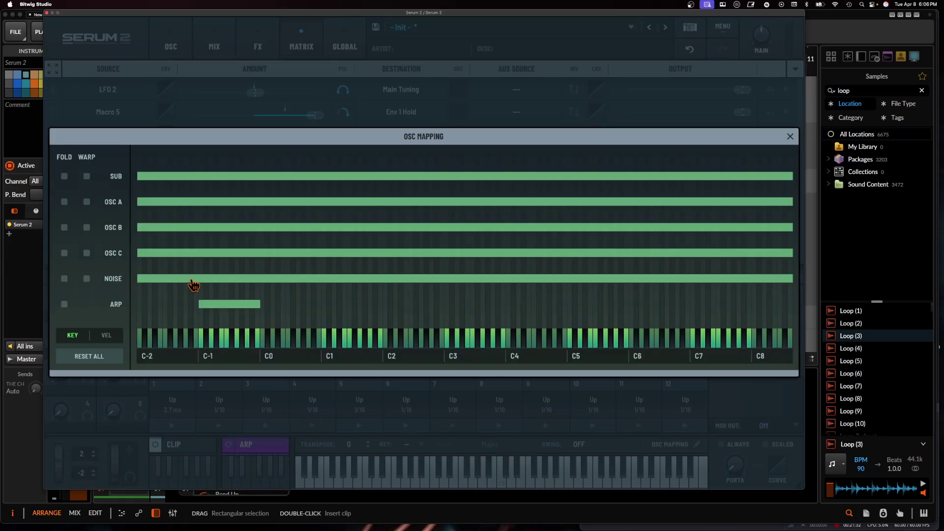
pyautogui.moveTo(140, 253); pyautogui.dragTo(198, 251)
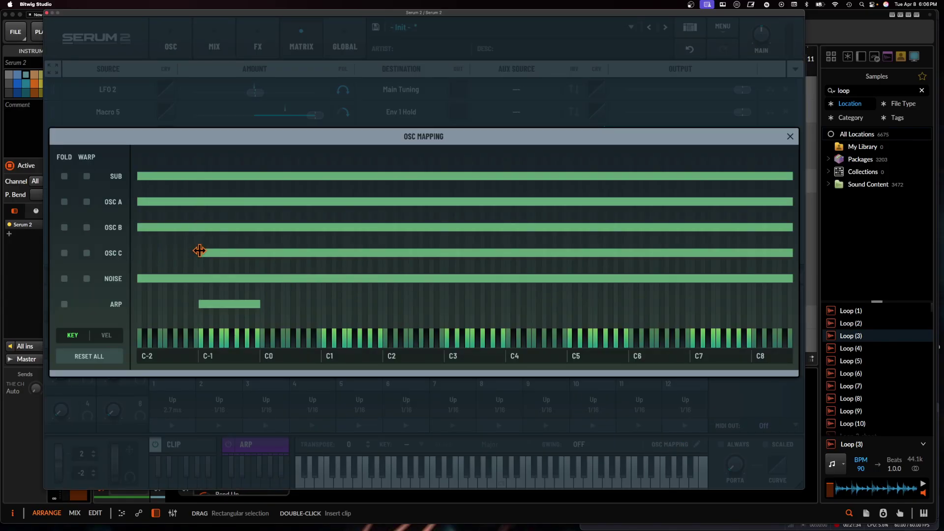
pyautogui.moveTo(792, 253); pyautogui.dragTo(258, 252)
# - Limit OSC B's key range to the C2 octave and OSC A's to the C1 octave
pyautogui.moveTo(137, 226); pyautogui.dragTo(385, 245)
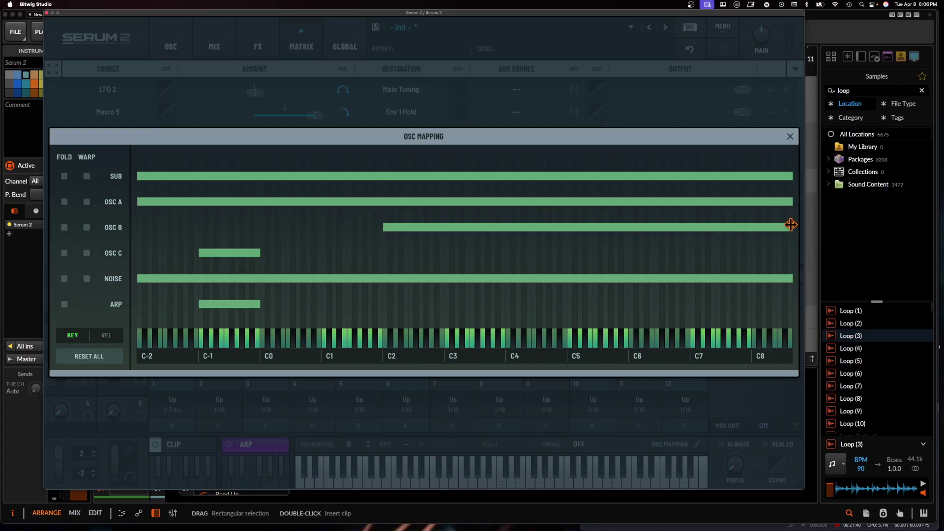
pyautogui.moveTo(791, 223); pyautogui.dragTo(444, 216)
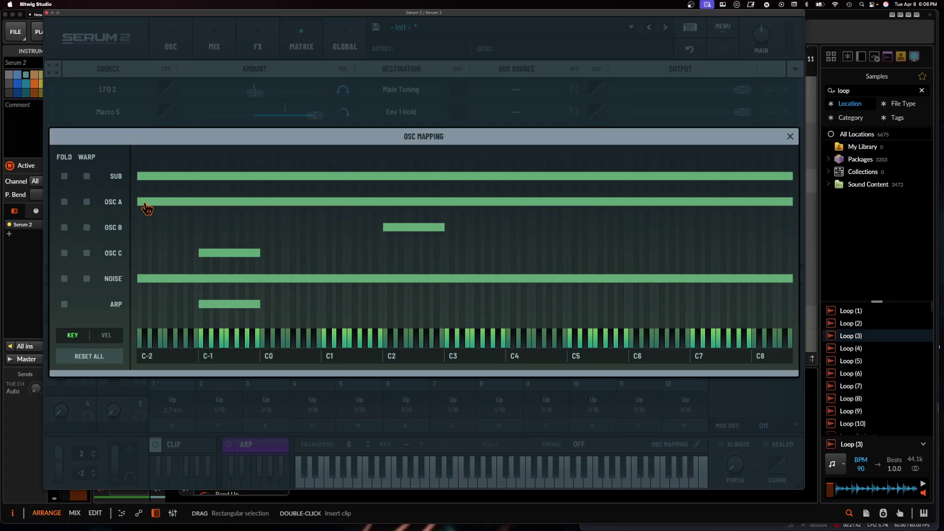
pyautogui.moveTo(138, 202); pyautogui.dragTo(323, 217)
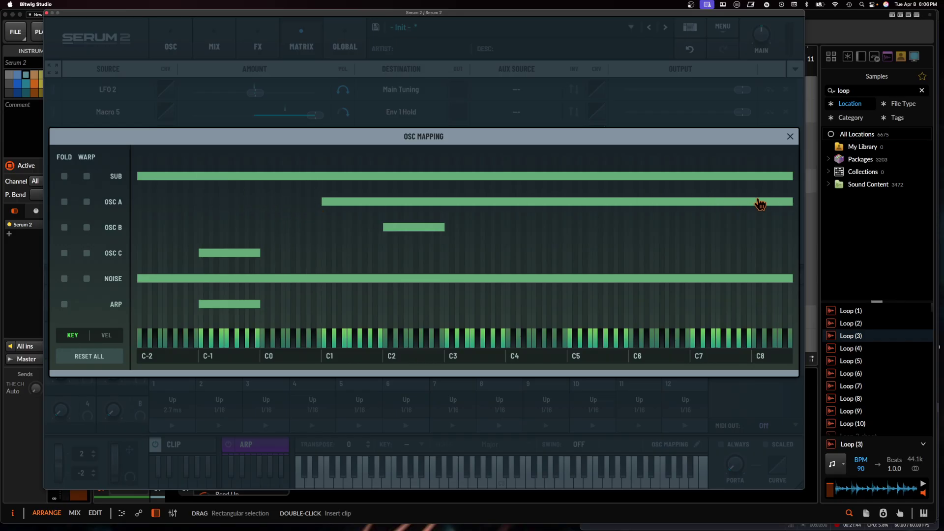
pyautogui.moveTo(790, 200); pyautogui.dragTo(383, 189)
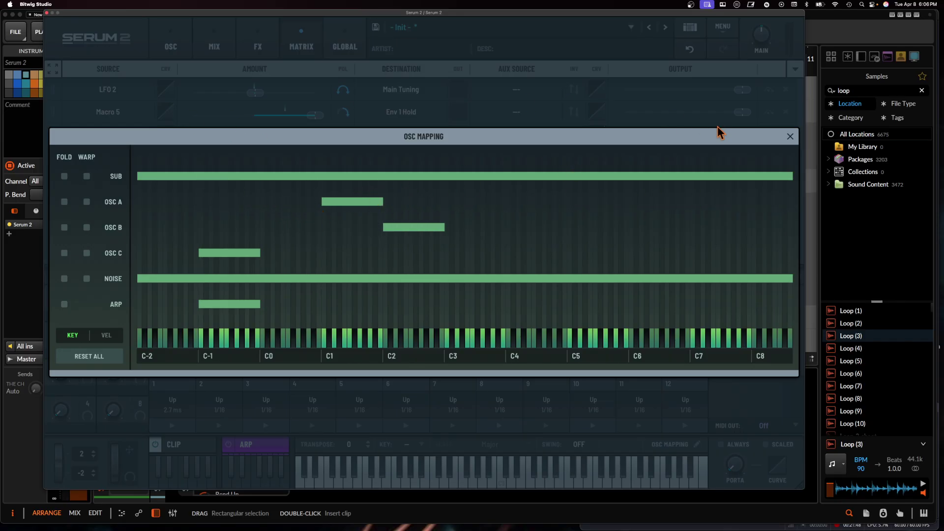
pyautogui.click(791, 136)
# - Look through the user presets in the preset list and load the DUMB DEMO preset
pyautogui.click(526, 279)
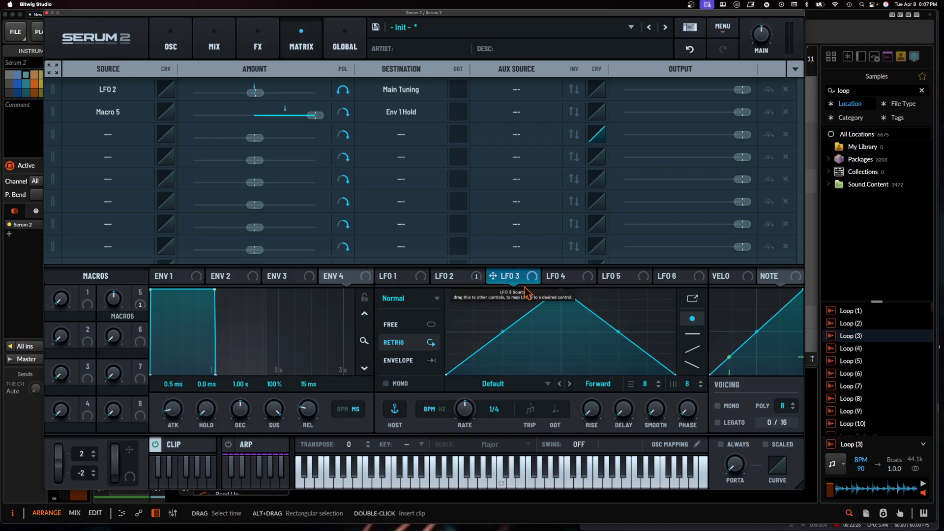
pyautogui.click(553, 30)
pyautogui.click(588, 32)
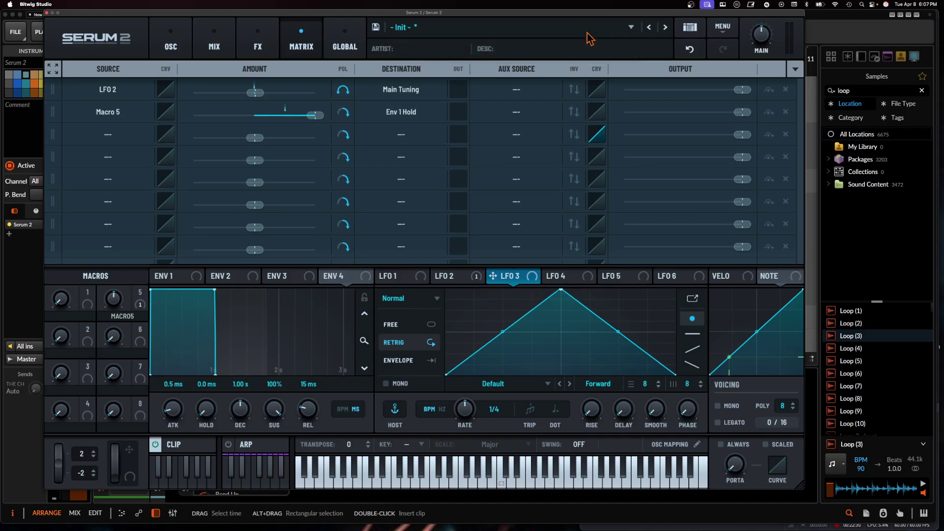
pyautogui.click(715, 36)
pyautogui.click(630, 30)
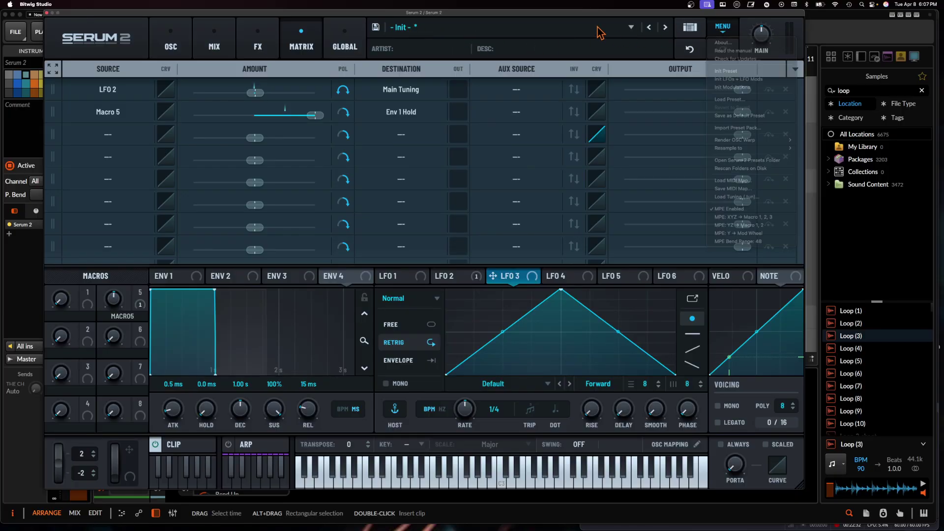
pyautogui.click(630, 31)
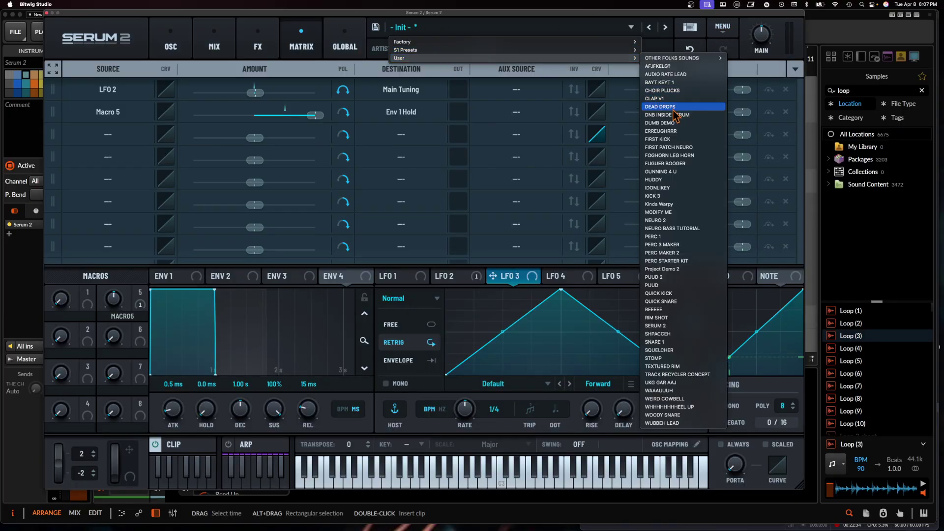
pyautogui.click(566, 55)
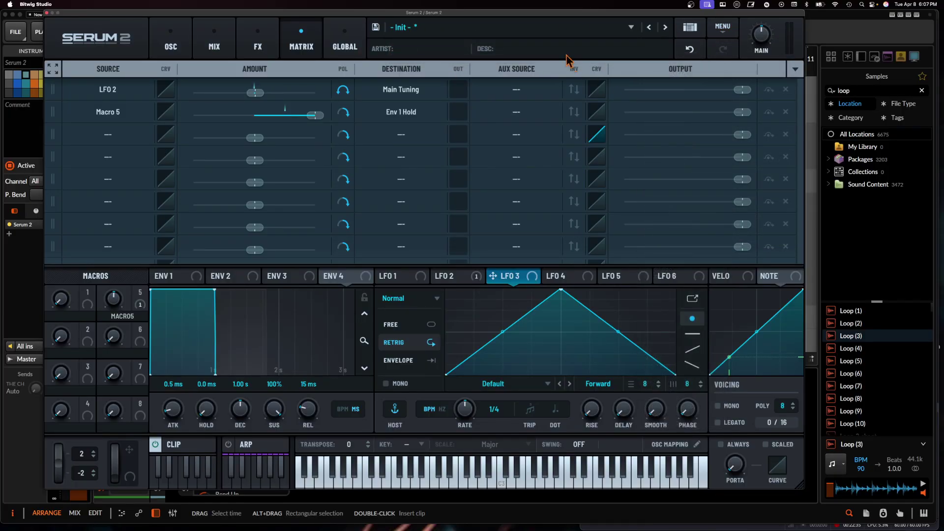
# - Load the factory drum preset DR - Kick Designer from the preset browser, and open the browser's options
pyautogui.click(730, 34)
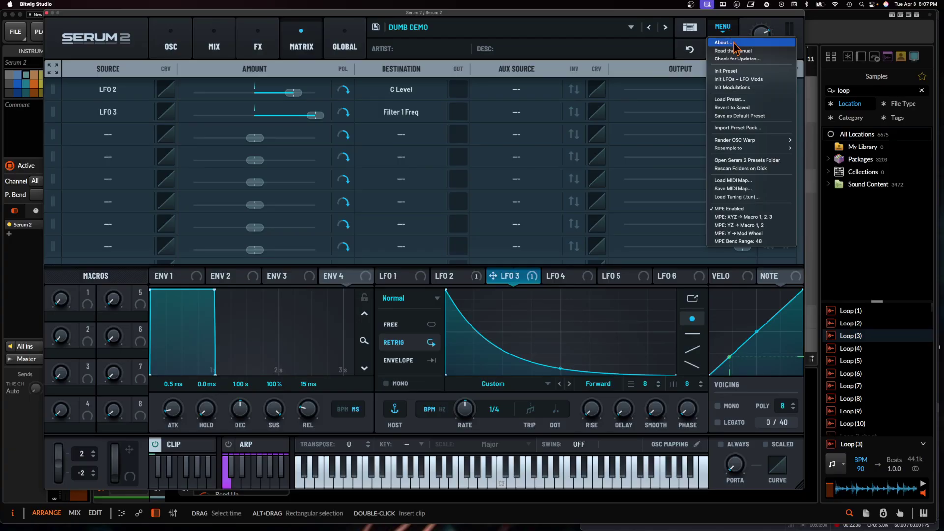
pyautogui.click(688, 29)
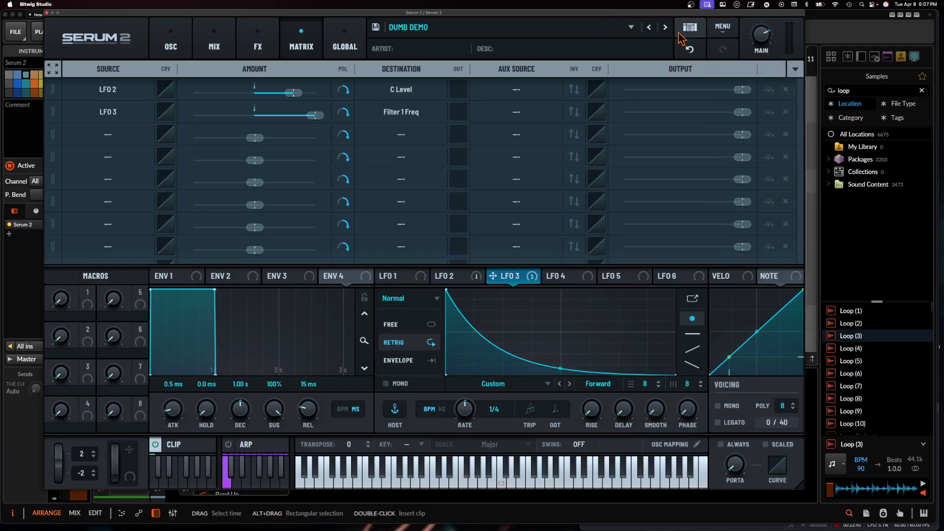
pyautogui.click(689, 30)
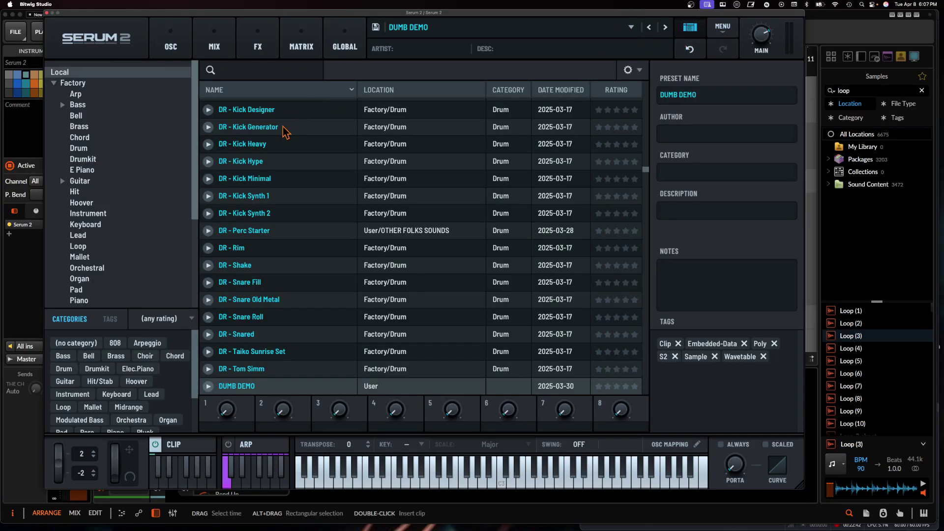
pyautogui.rightClick(294, 114)
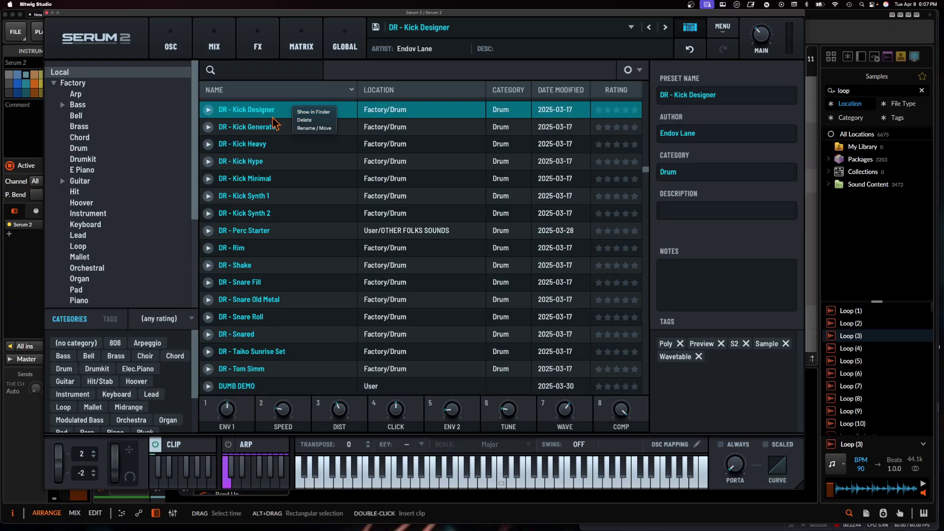
pyautogui.click(421, 123)
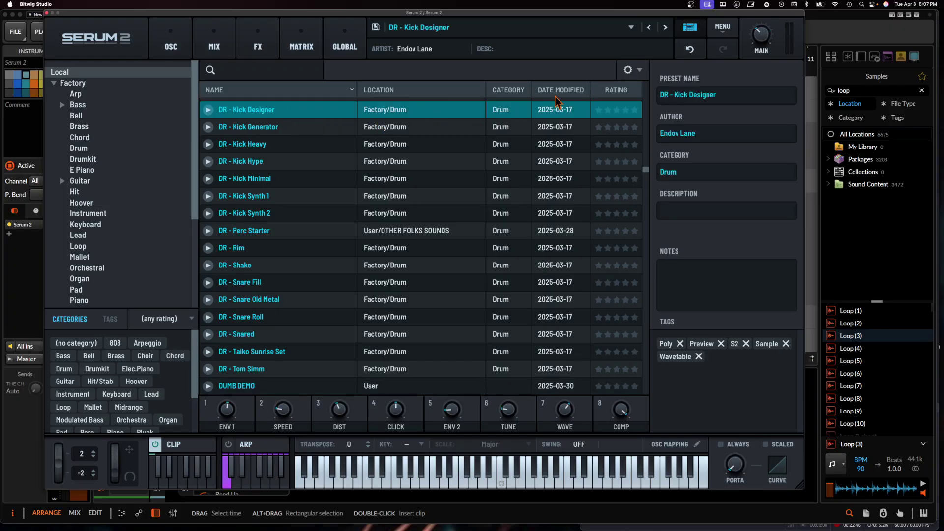
pyautogui.click(640, 70)
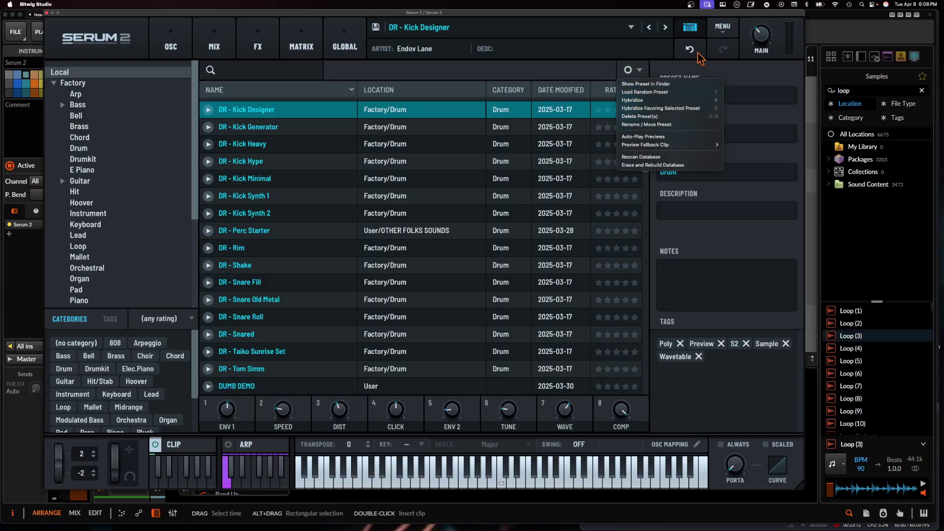
# - Review the kick preset's effects chain, mixer routing and modulation matrix
pyautogui.click(252, 44)
pyautogui.click(253, 44)
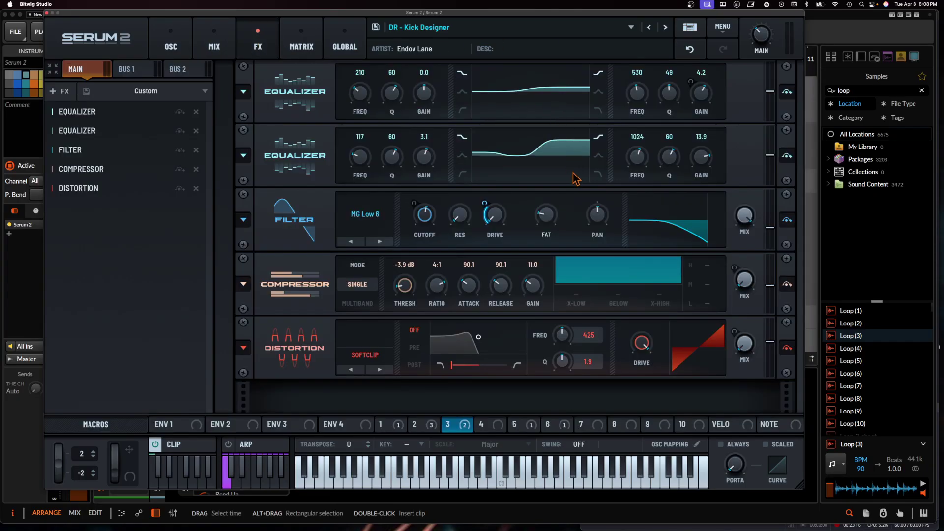
pyautogui.click(214, 43)
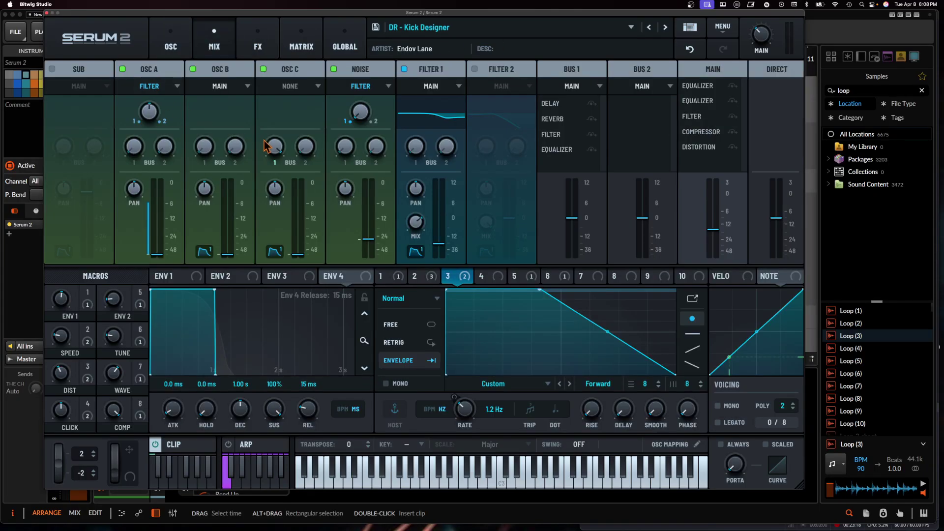
pyautogui.click(301, 44)
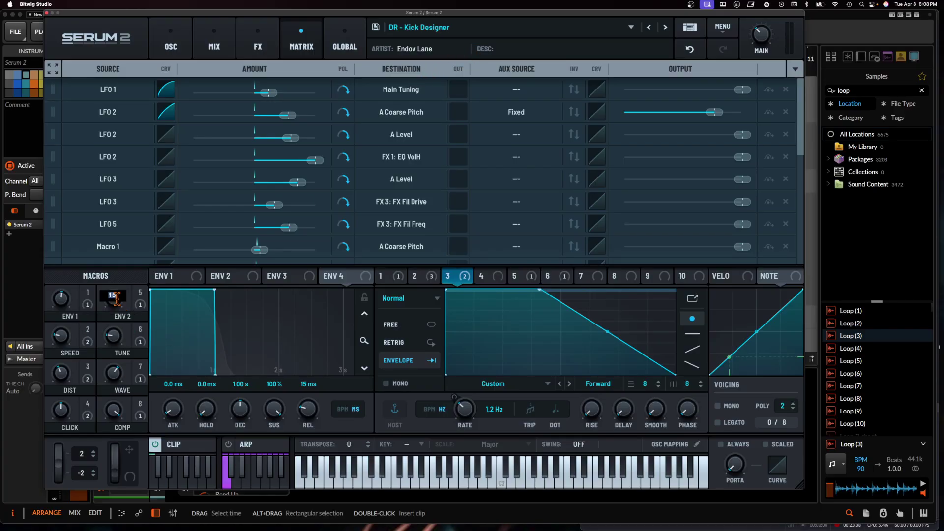
# - Try out the ENV 2 macro by raising it to about 52, lowering it to 47 and returning it to 15
pyautogui.moveTo(114, 302); pyautogui.dragTo(118, 301)
pyautogui.moveTo(114, 297); pyautogui.dragTo(116, 211)
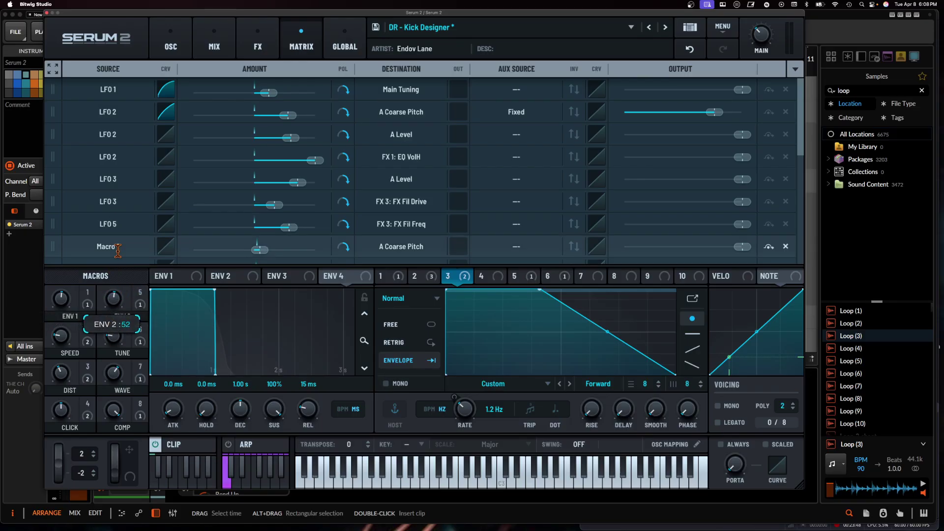
pyautogui.moveTo(113, 297); pyautogui.dragTo(113, 297)
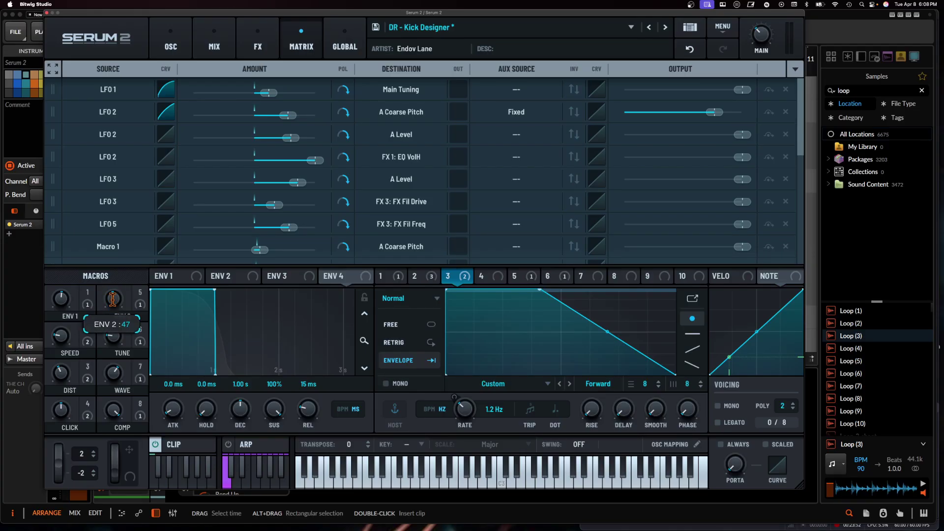
pyautogui.doubleClick(113, 298)
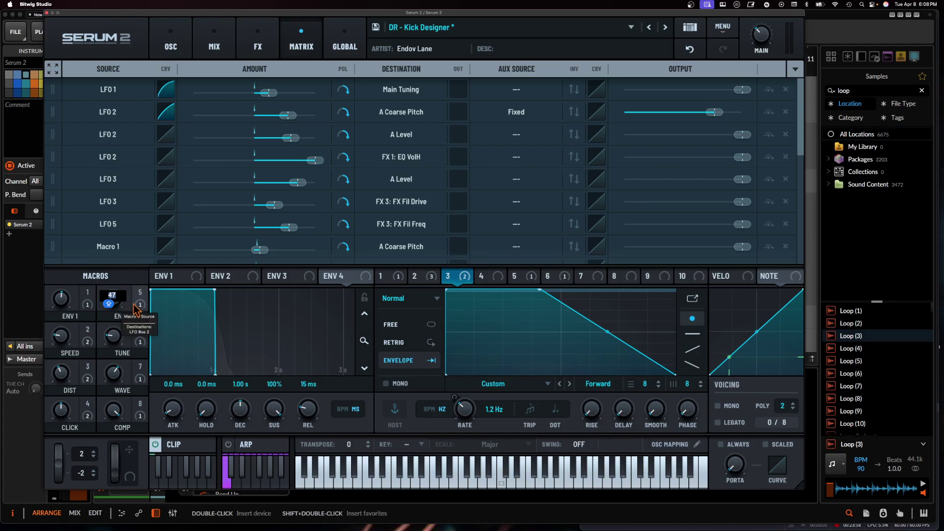
pyautogui.click(115, 302)
pyautogui.scroll(-5, 115, 303)
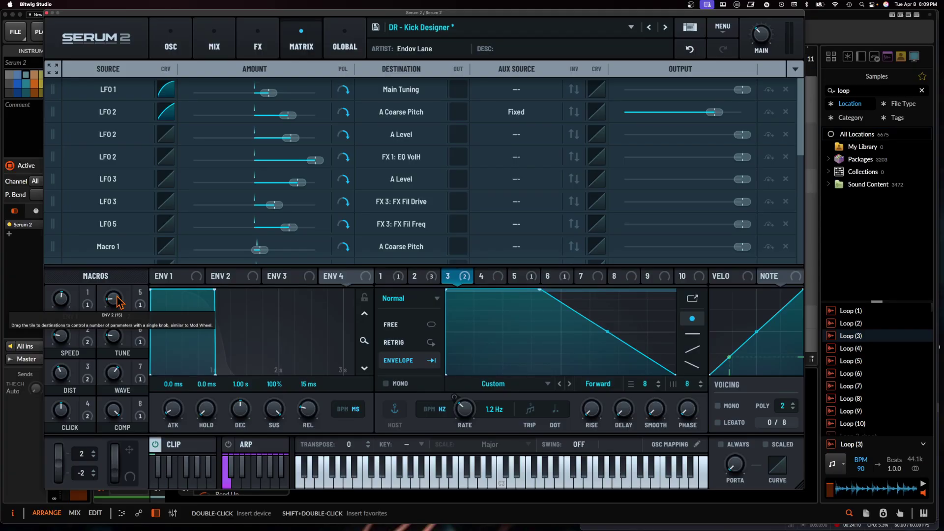
# - Try OSC A in Multisample mode and in Sample mode on the oscillator page
pyautogui.click(170, 47)
pyautogui.click(180, 69)
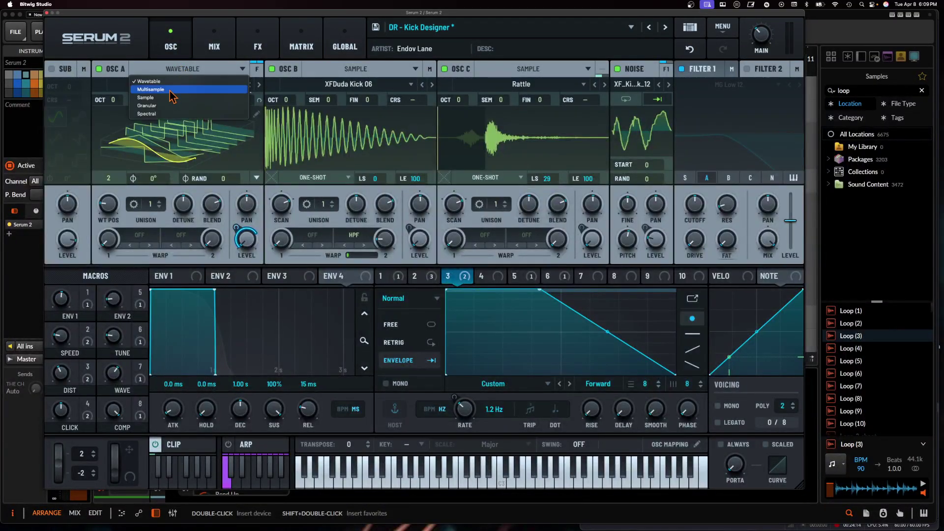
pyautogui.click(172, 90)
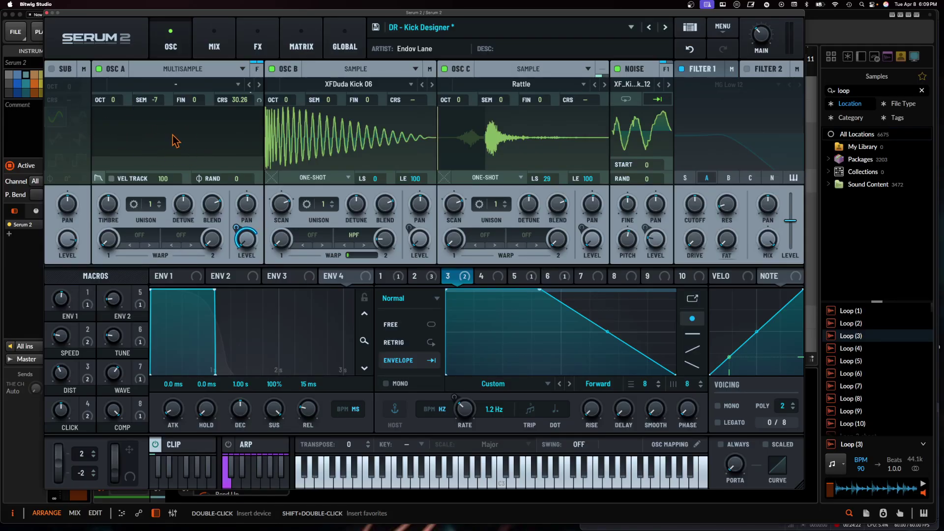
pyautogui.click(189, 69)
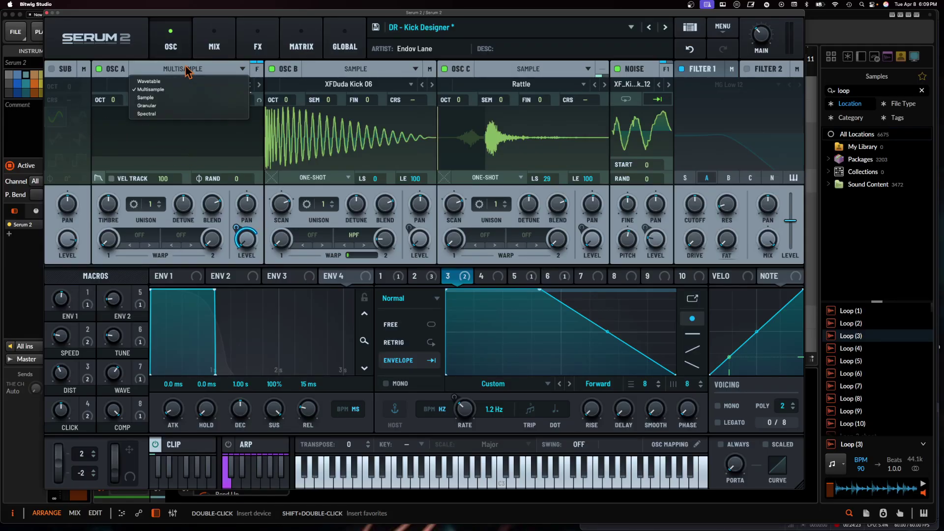
pyautogui.click(179, 101)
# - Turn on Slice Auto for OSC B's kick sample and check its slicing options
pyautogui.rightClick(309, 132)
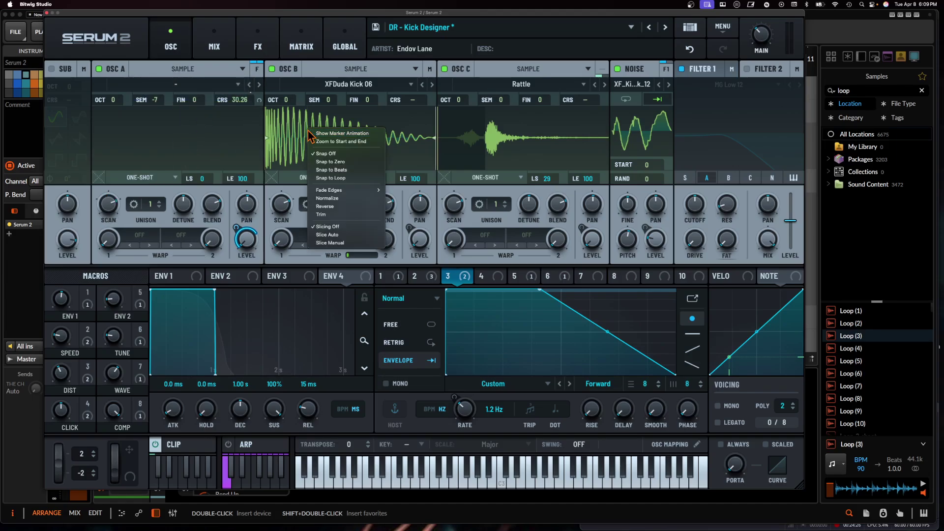
pyautogui.click(341, 235)
pyautogui.rightClick(317, 124)
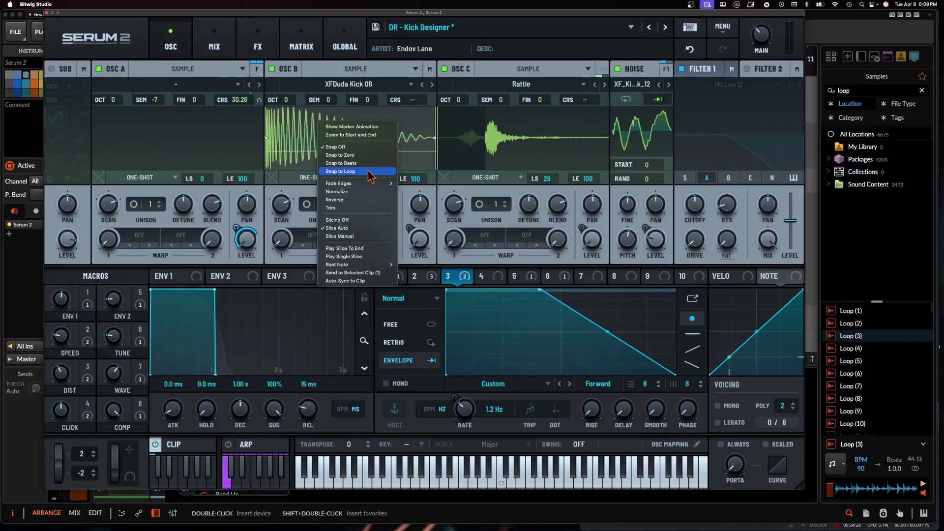
pyautogui.click(301, 138)
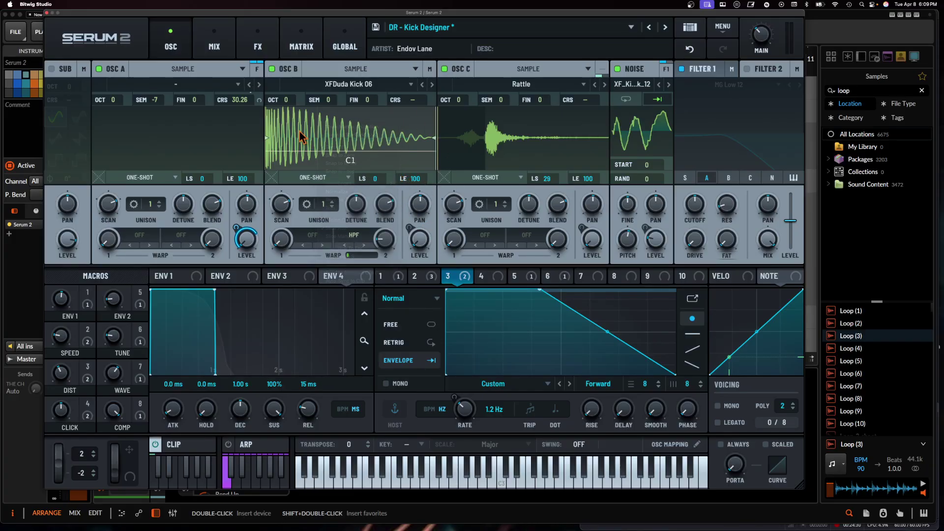
# - Switch OSC A to Multisample mode and browse the factory multisamples down to the Plucked category
pyautogui.click(166, 70)
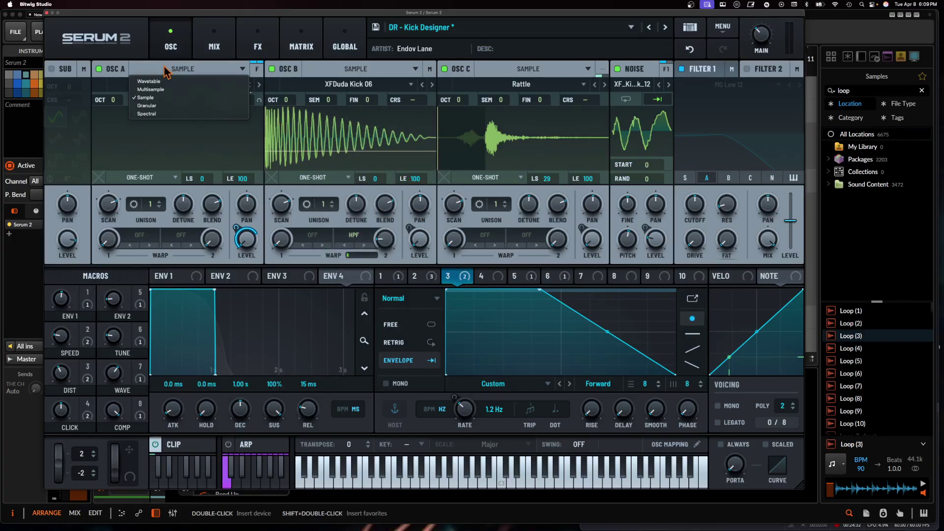
pyautogui.click(151, 90)
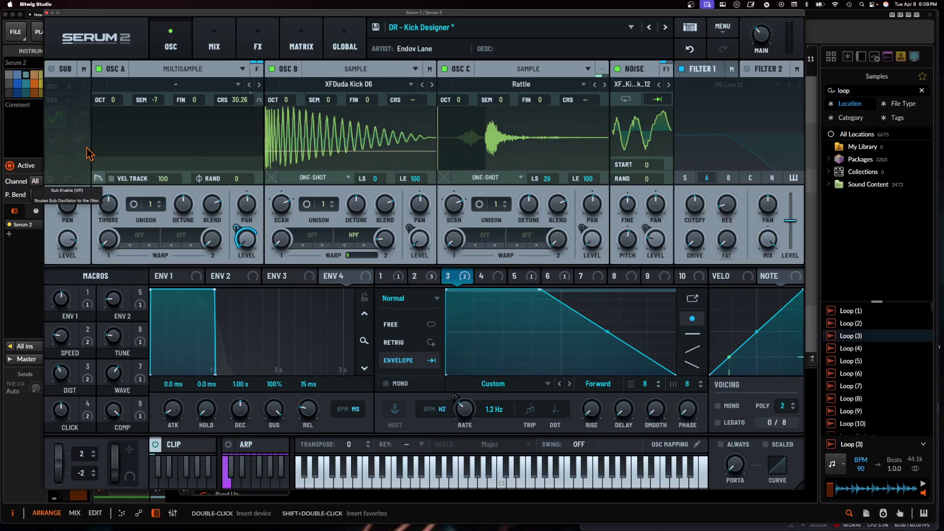
pyautogui.click(206, 69)
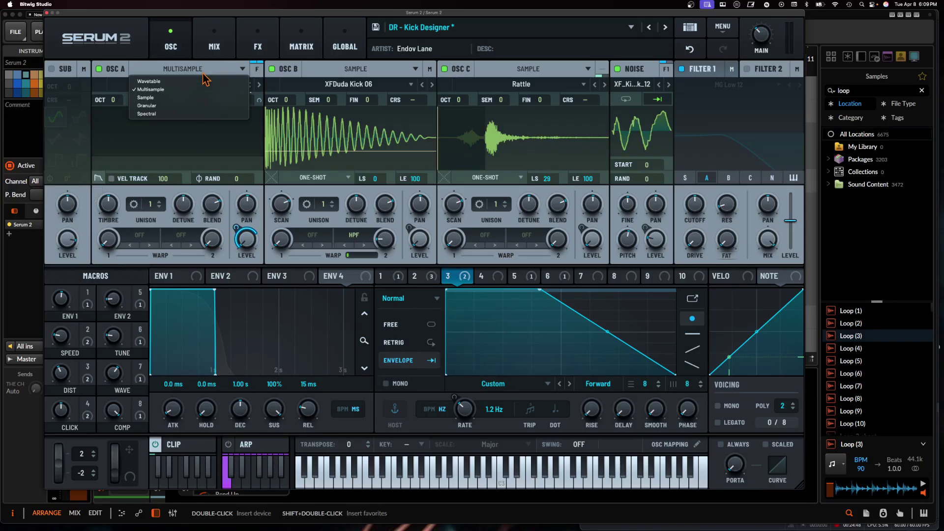
pyautogui.click(174, 91)
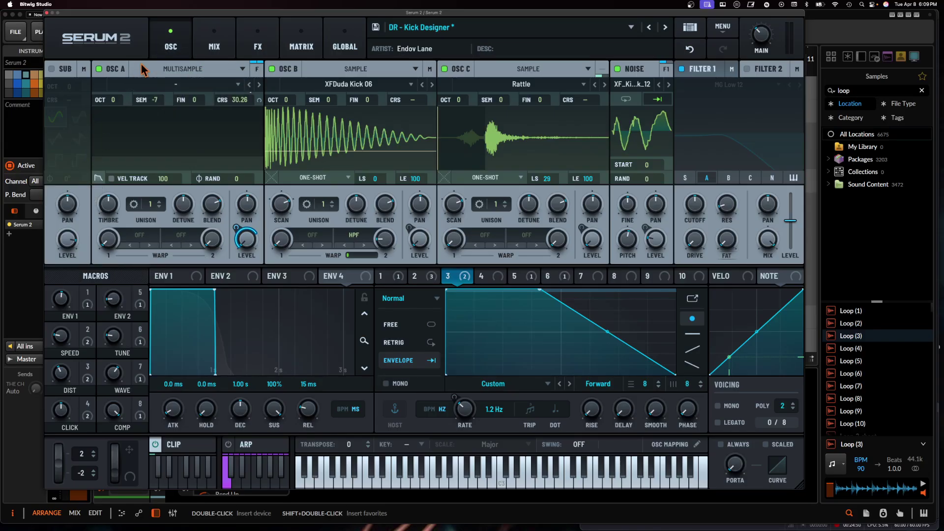
pyautogui.click(170, 85)
pyautogui.moveTo(165, 96)
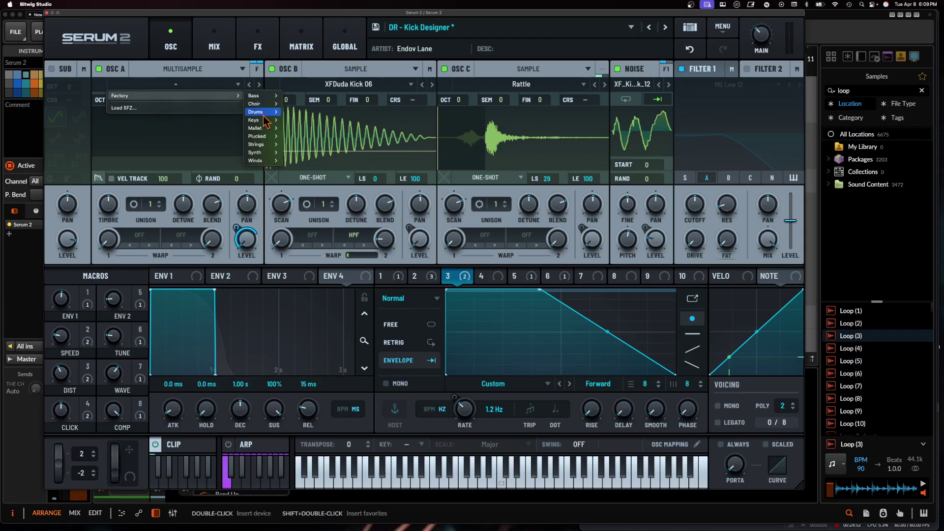
pyautogui.moveTo(264, 138)
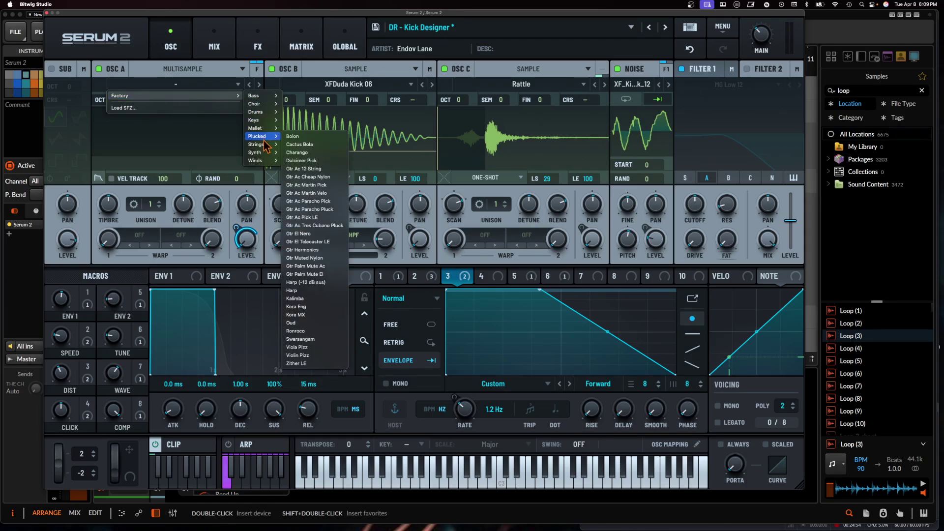